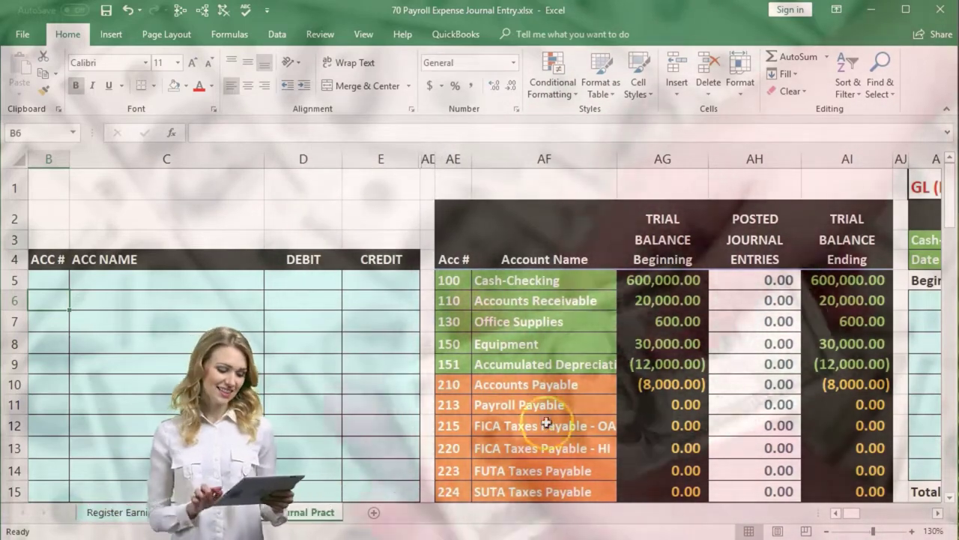
- Review the trial balance's account list from Cash-Checking through the expense accounts
{"action": "left_click_drag", "start_coordinate": [457, 279], "coordinate": [475, 284]}
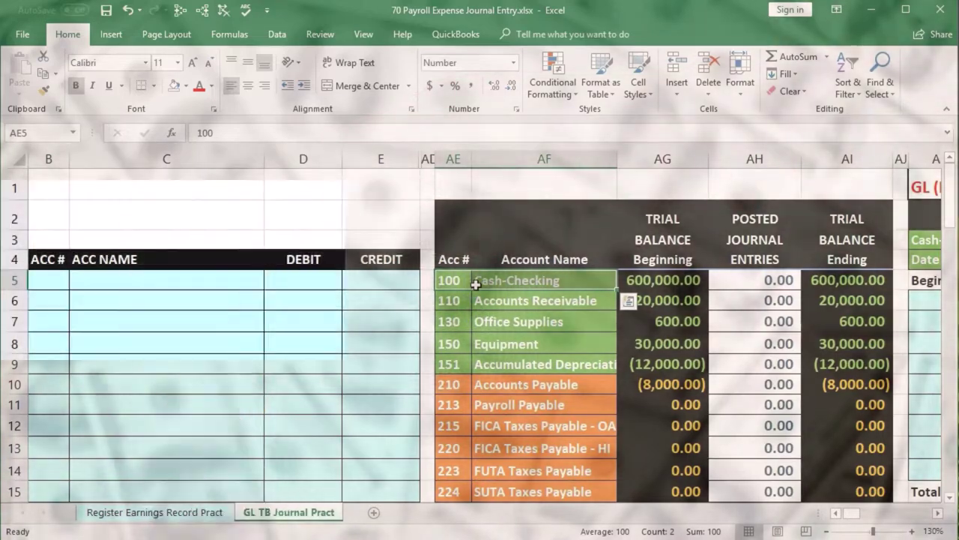
{"action": "scroll", "coordinate": [477, 402], "scroll_direction": "down", "scroll_amount": 2}
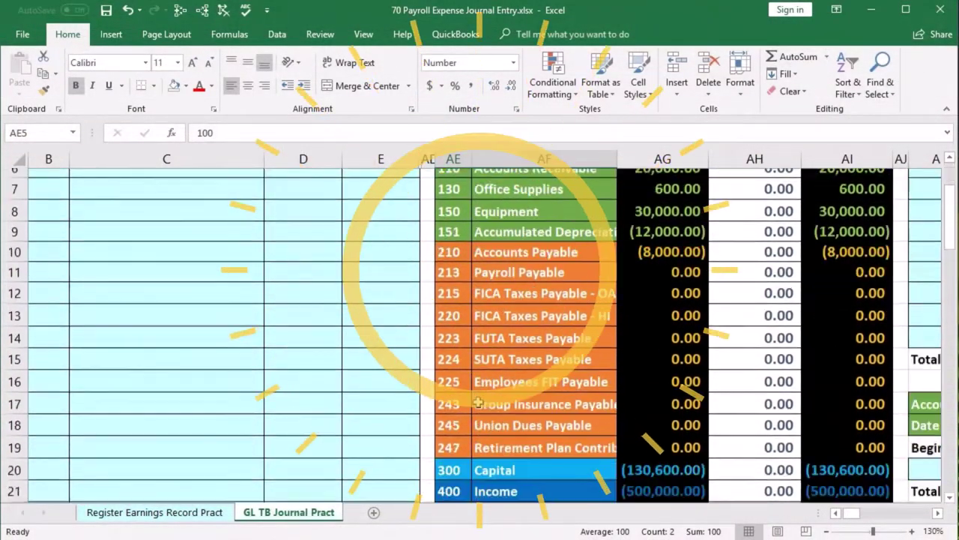
{"action": "scroll", "coordinate": [476, 403], "scroll_direction": "down", "scroll_amount": 2}
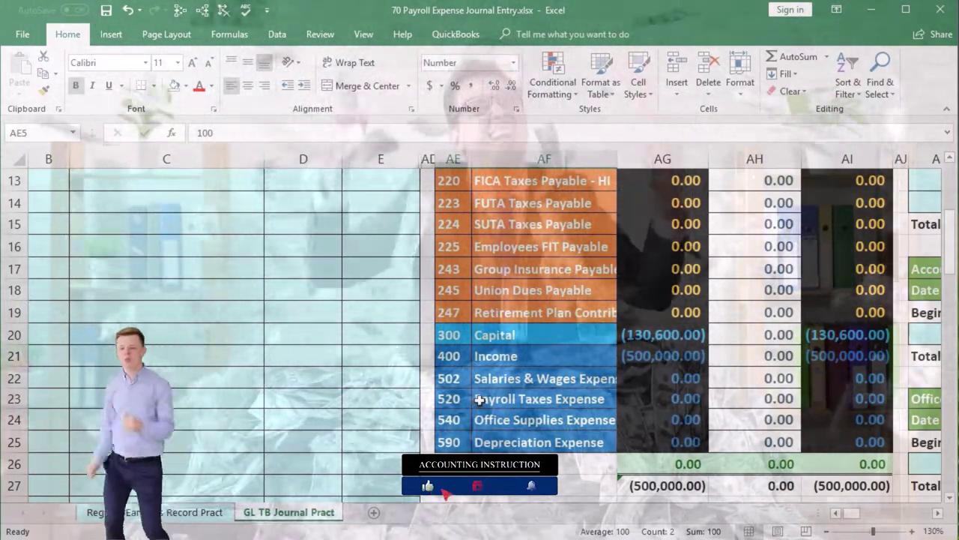
{"action": "scroll", "coordinate": [479, 401], "scroll_direction": "up", "scroll_amount": 1}
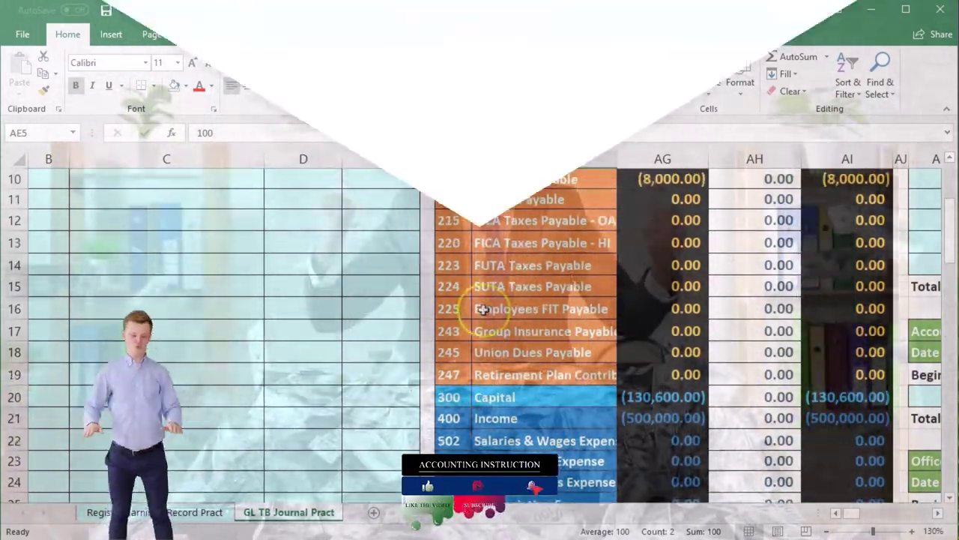
{"action": "scroll", "coordinate": [480, 292], "scroll_direction": "up", "scroll_amount": 1}
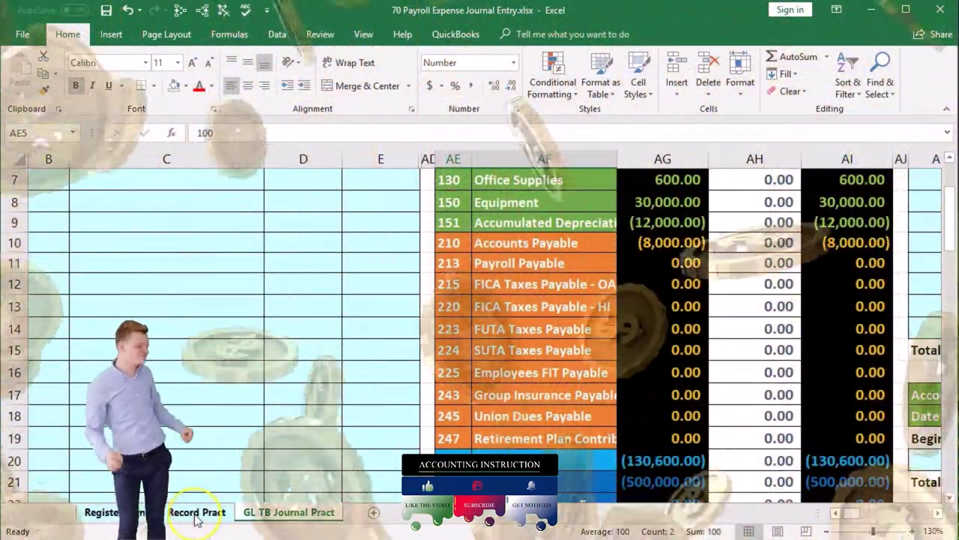
- Examine the payroll register's total row across earnings, paycheck deductions, net paid and employer taxes
{"action": "left_click", "coordinate": [185, 510]}
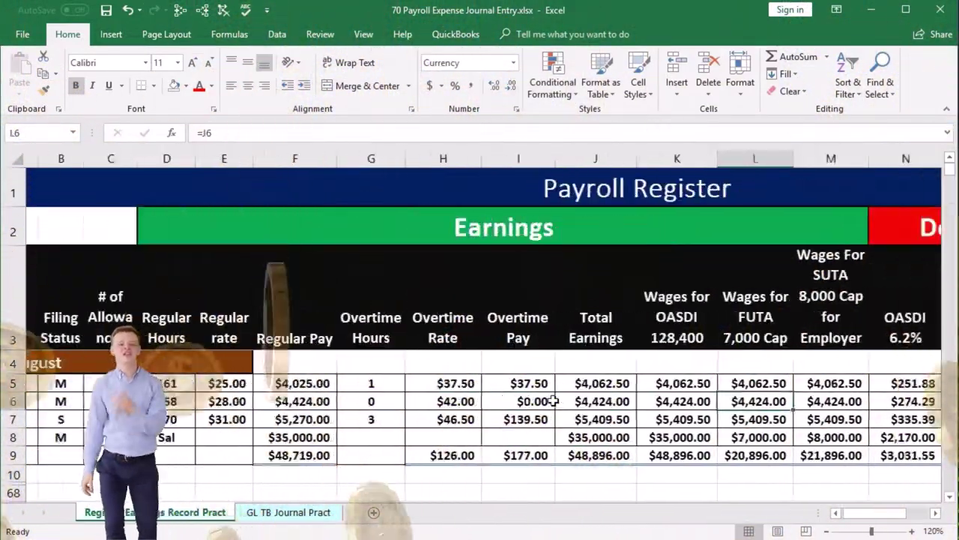
{"action": "key", "text": "Right"}
{"action": "key", "text": "Right"}
{"action": "key", "text": "Right"}
{"action": "key", "text": "Right"}
{"action": "key", "text": "Right"}
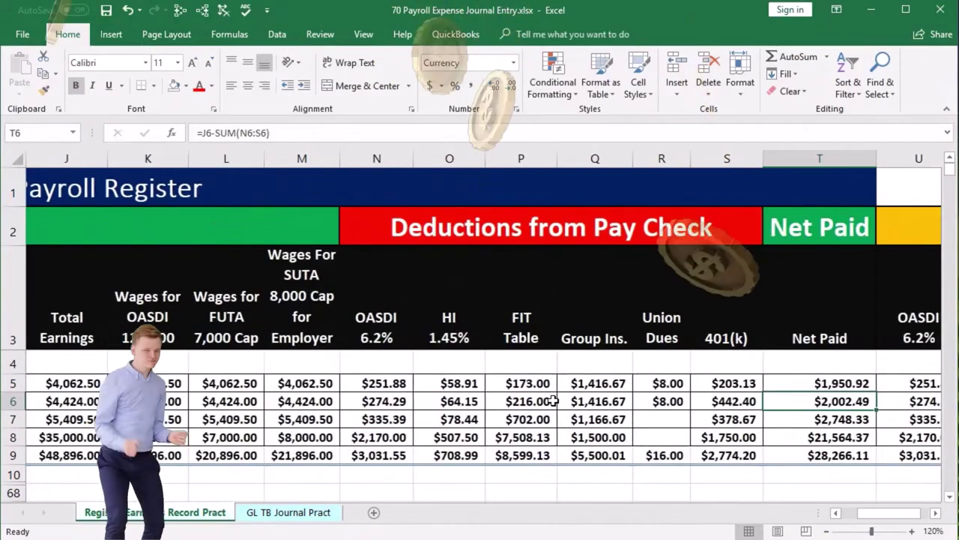
{"action": "left_click", "coordinate": [47, 454]}
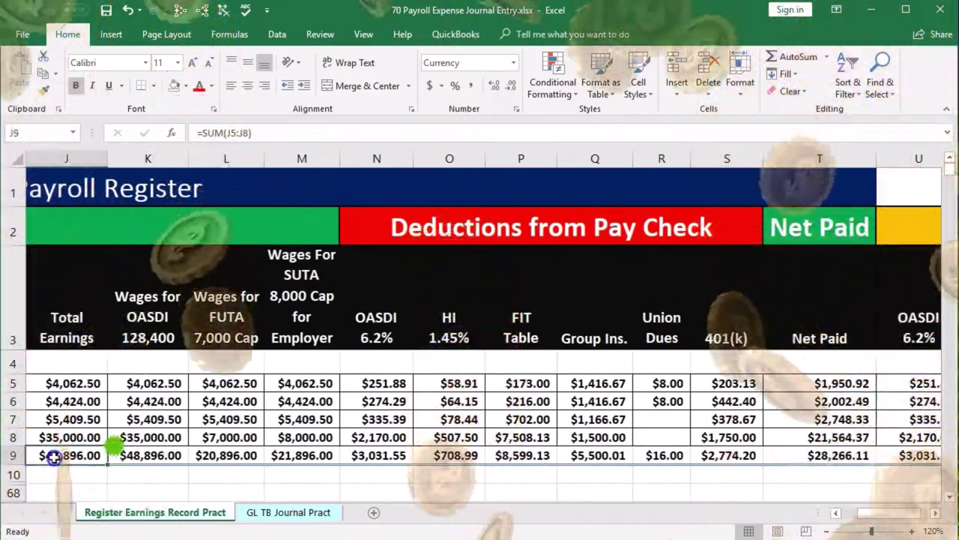
{"action": "key", "text": "Right"}
{"action": "key", "text": "Right"}
{"action": "key", "text": "Right"}
{"action": "key", "text": "Right"}
{"action": "key", "text": "Right"}
{"action": "key", "text": "Right"}
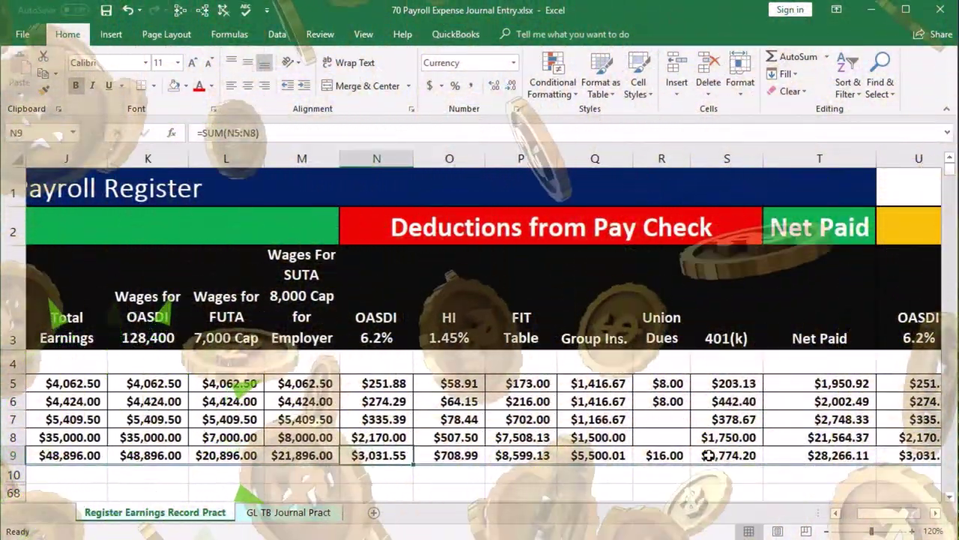
{"action": "key", "text": "Right"}
{"action": "key", "text": "Right"}
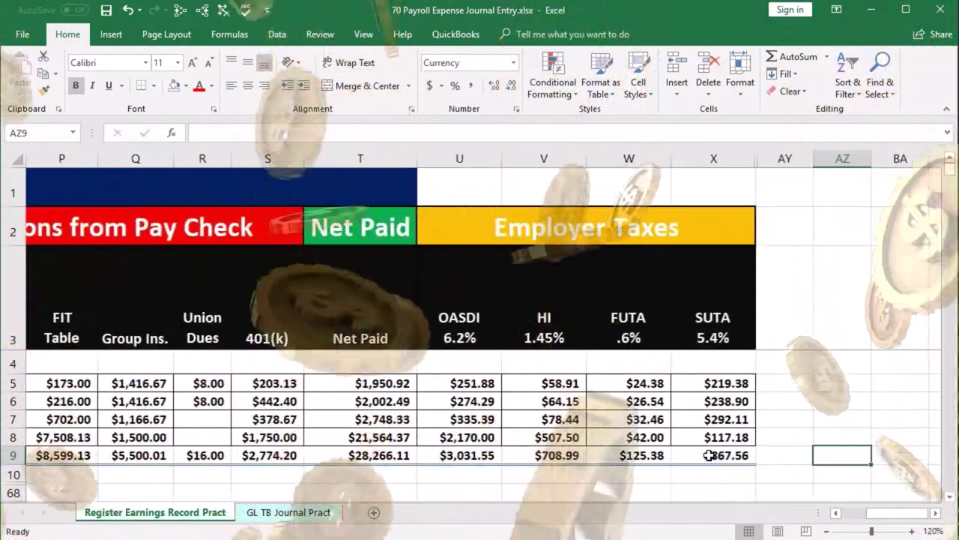
- Go back to the register's earnings and trace the deduction totals from OASDI through 401(k) to Net Paid
{"action": "key", "text": "Left"}
{"action": "key", "text": "Left"}
{"action": "key", "text": "Left"}
{"action": "key", "text": "Left"}
{"action": "key", "text": "Left"}
{"action": "key", "text": "Left"}
{"action": "key", "text": "Left"}
{"action": "key", "text": "Left"}
{"action": "key", "text": "Left"}
{"action": "key", "text": "Left"}
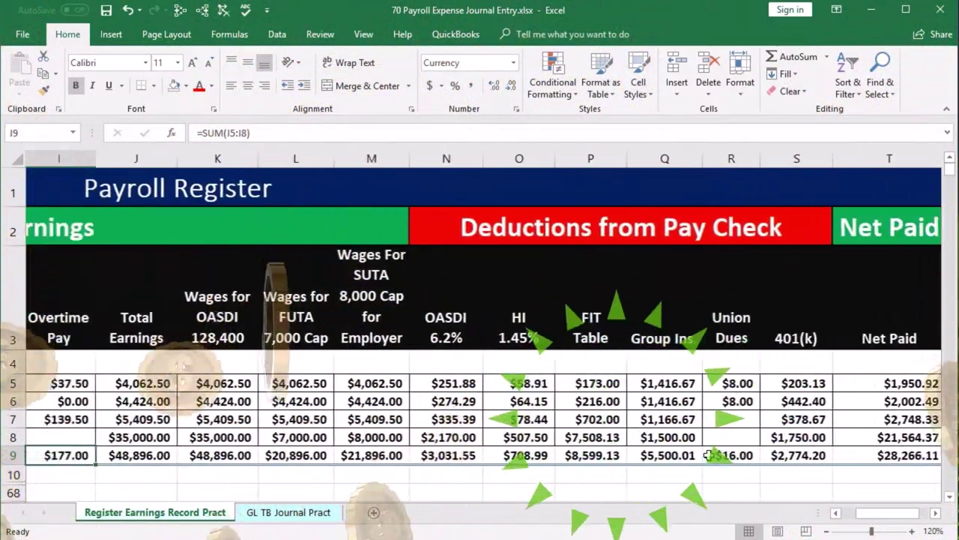
{"action": "key", "text": "Left"}
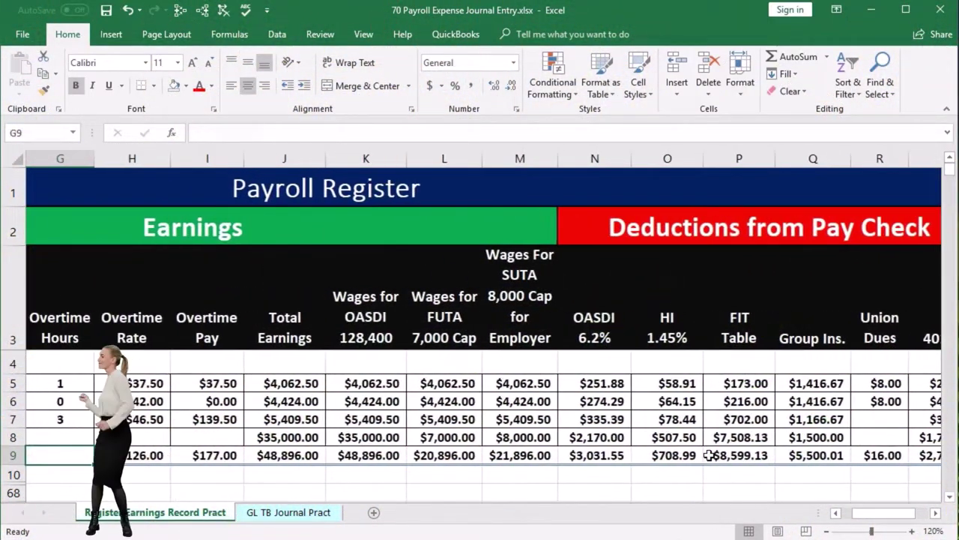
{"action": "left_click", "coordinate": [604, 457]}
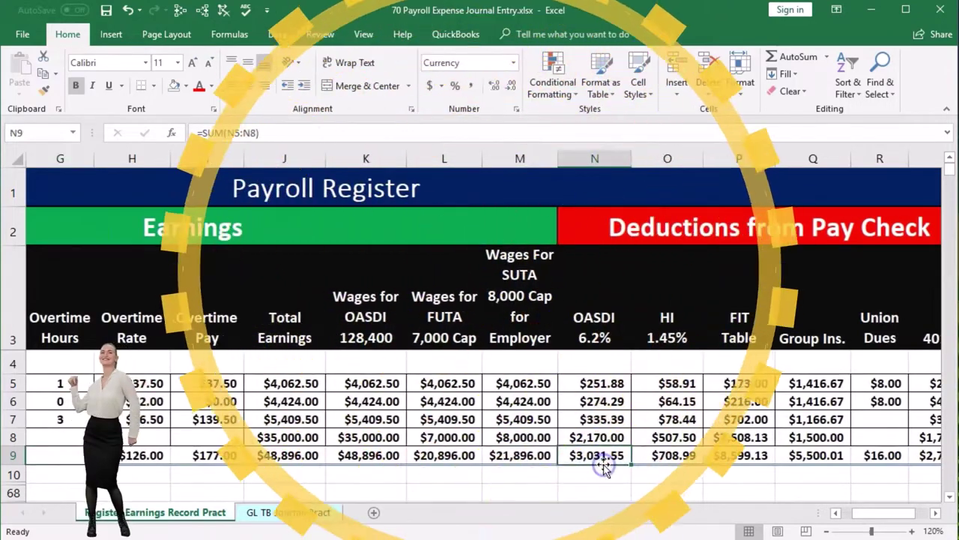
{"action": "key", "text": "Right"}
{"action": "key", "text": "Right"}
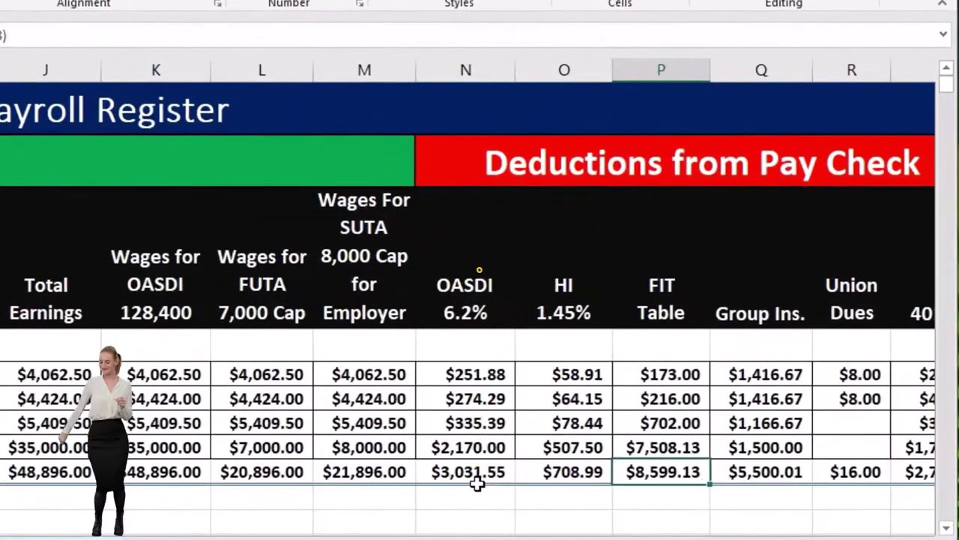
{"action": "key", "text": "Right"}
{"action": "key", "text": "Right"}
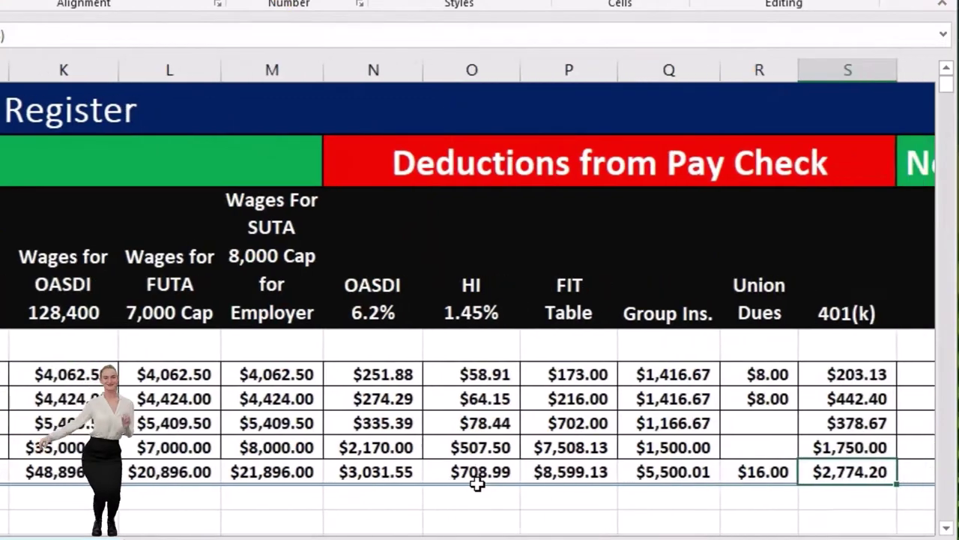
{"action": "key", "text": "Right"}
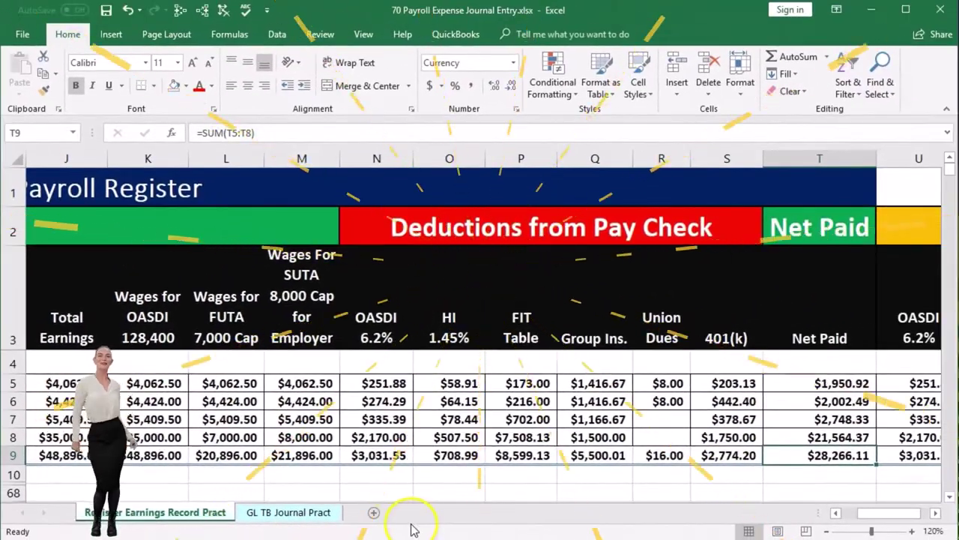
- Copy account 502 Salaries & Wages Expense from the trial balance and paste it as values into the first 9/1 journal line, starting at B5
{"action": "left_click", "coordinate": [292, 512]}
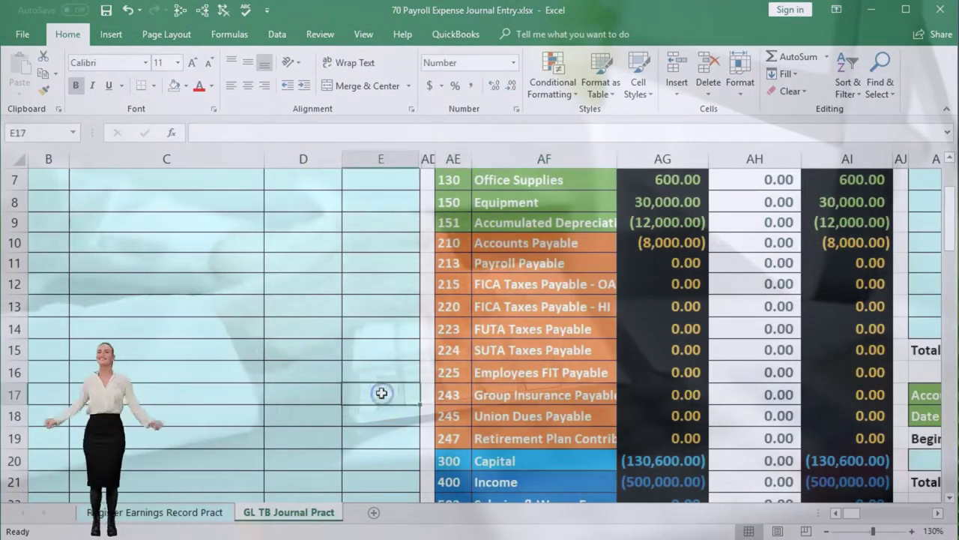
{"action": "scroll", "coordinate": [381, 392], "scroll_direction": "down", "scroll_amount": 2}
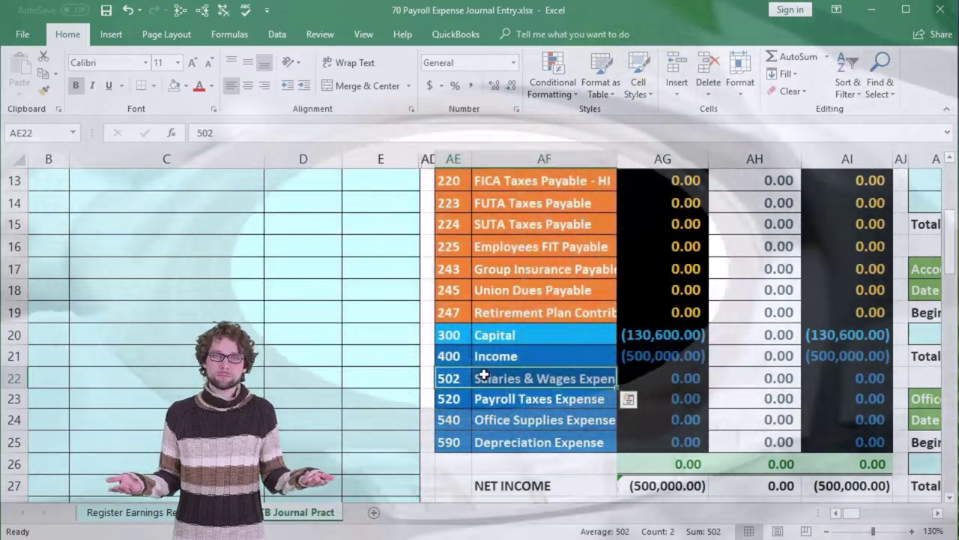
{"action": "right_click", "coordinate": [483, 375]}
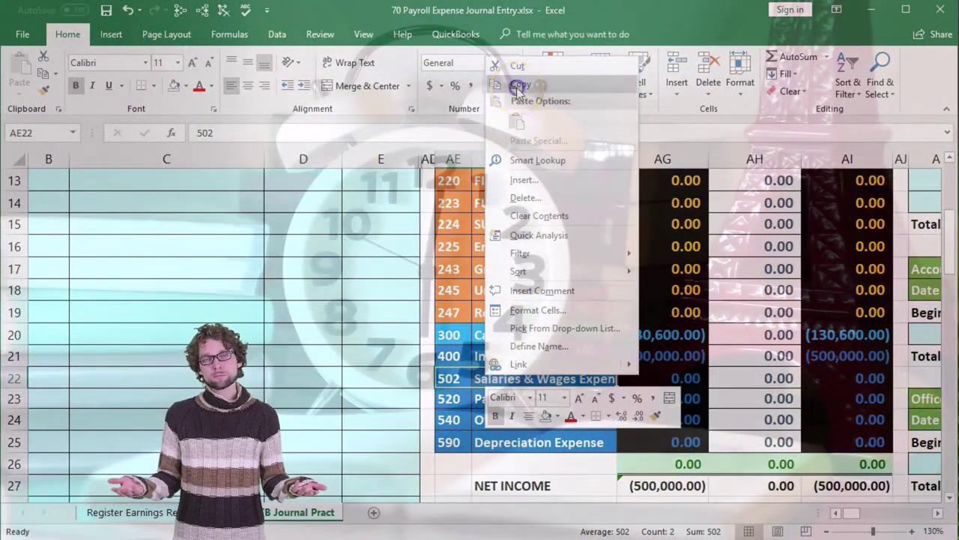
{"action": "left_click", "coordinate": [517, 87]}
{"action": "scroll", "coordinate": [143, 359], "scroll_direction": "up", "scroll_amount": 4}
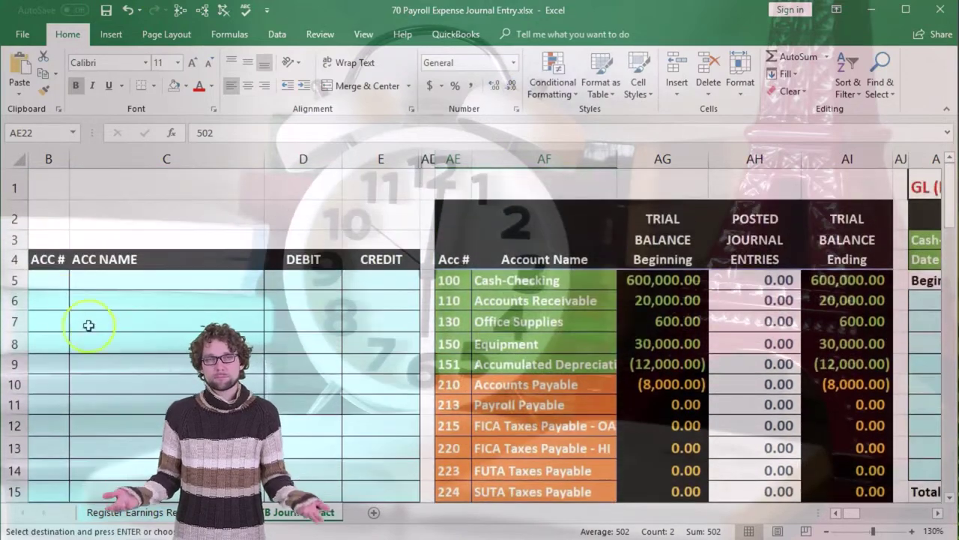
{"action": "scroll", "coordinate": [52, 282], "scroll_direction": "left", "scroll_amount": 1}
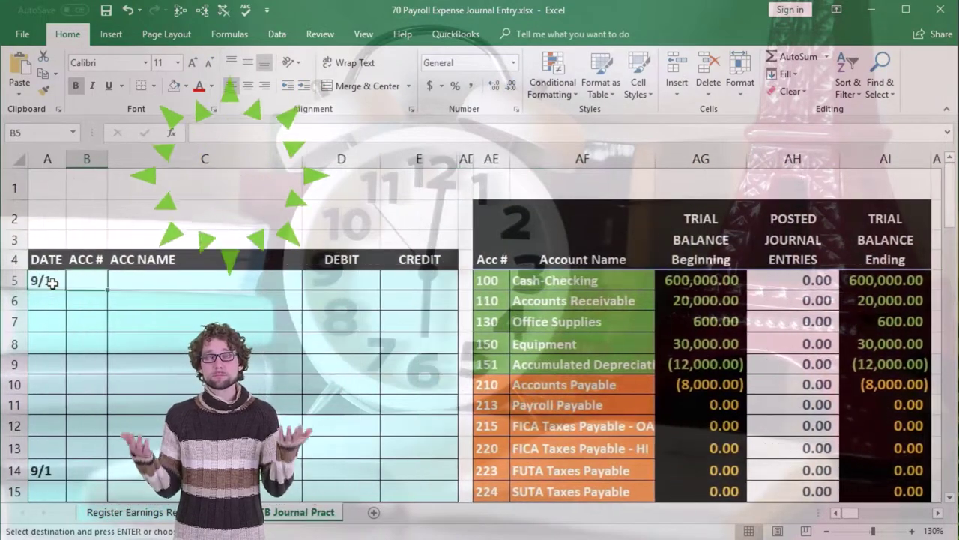
{"action": "right_click", "coordinate": [83, 281]}
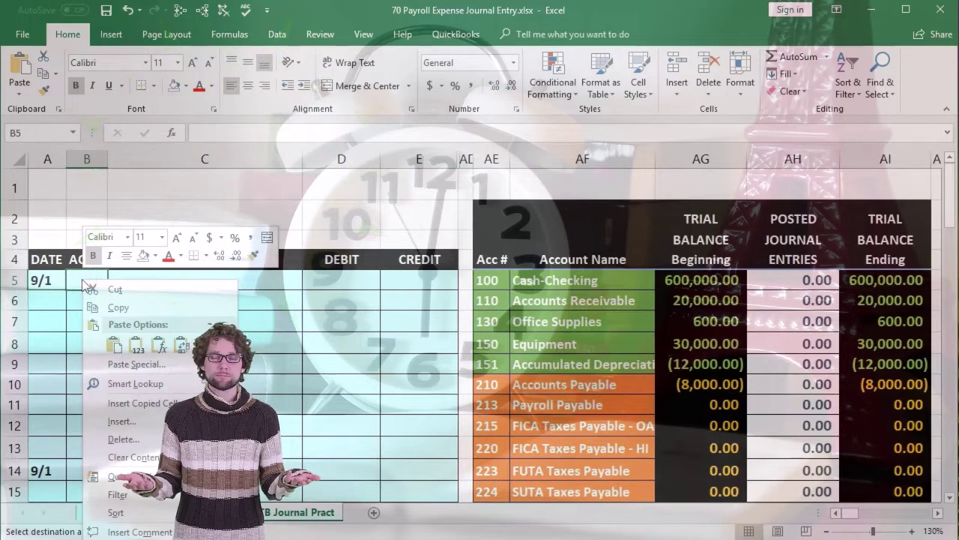
{"action": "left_click", "coordinate": [136, 349]}
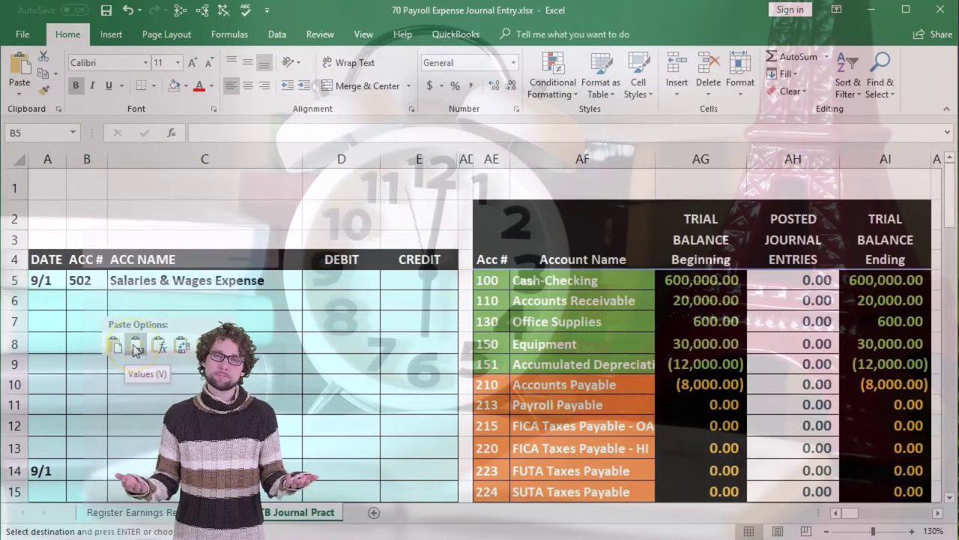
- Enter the Salaries & Wages Expense debit in D5 as a link to Total Earnings cell J9 on the Register Earnings Record Pract sheet
{"action": "left_click", "coordinate": [346, 283]}
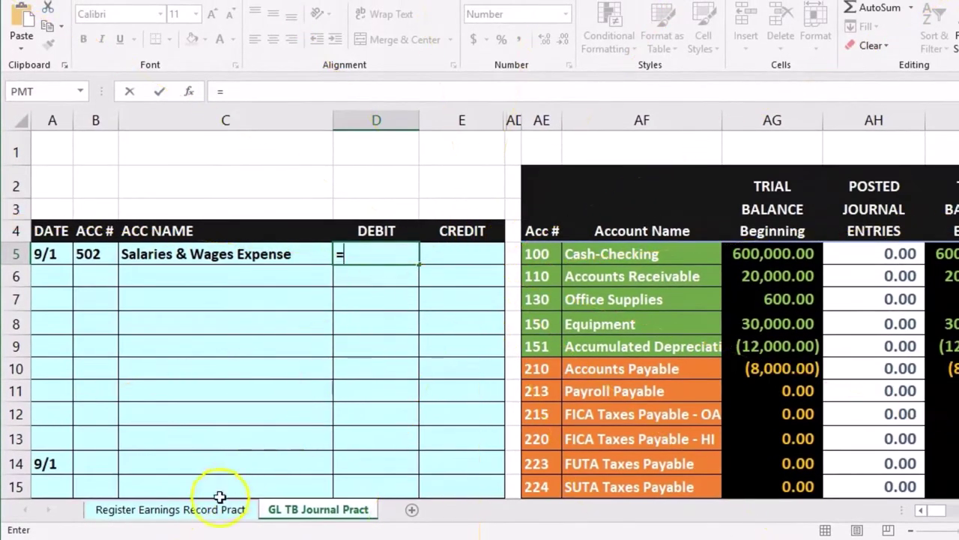
{"action": "left_click", "coordinate": [201, 517]}
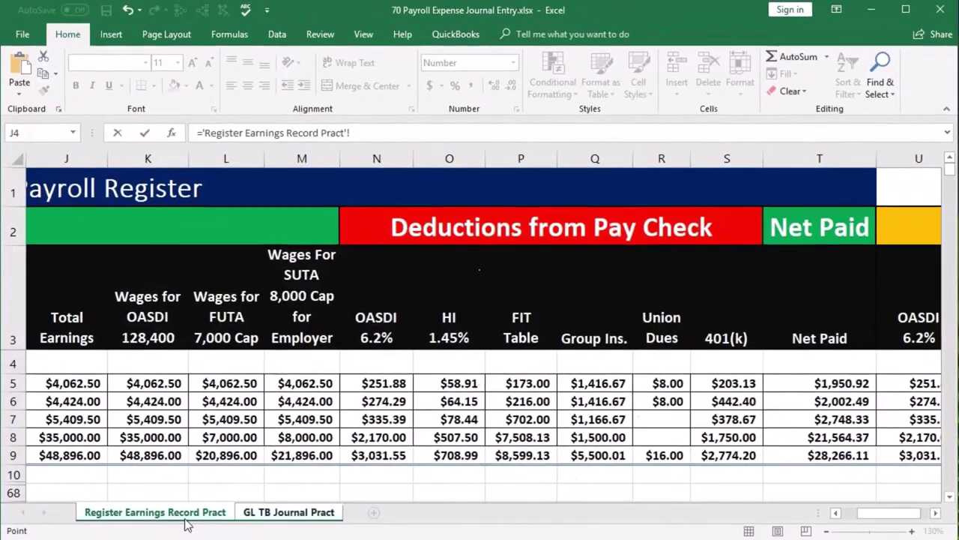
{"action": "left_click", "coordinate": [197, 513]}
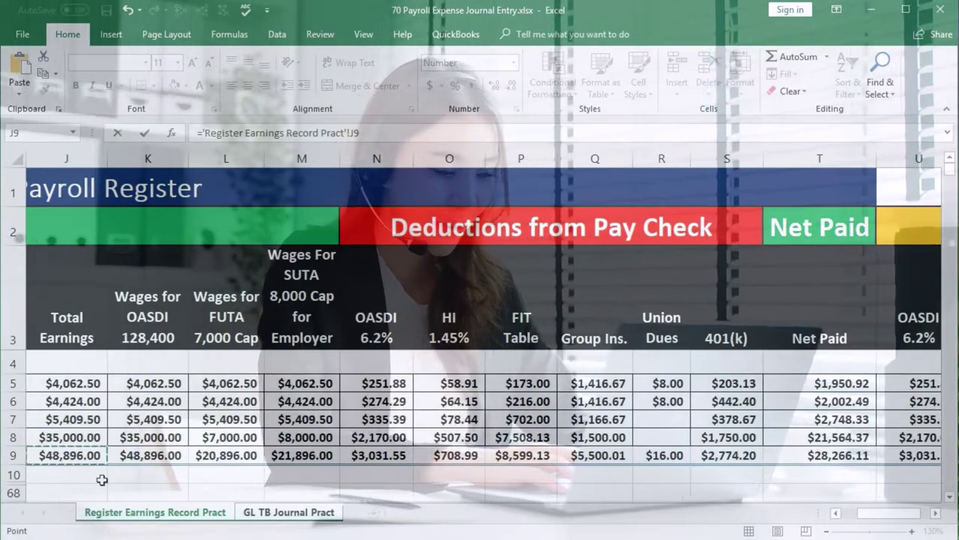
{"action": "key", "text": "Return"}
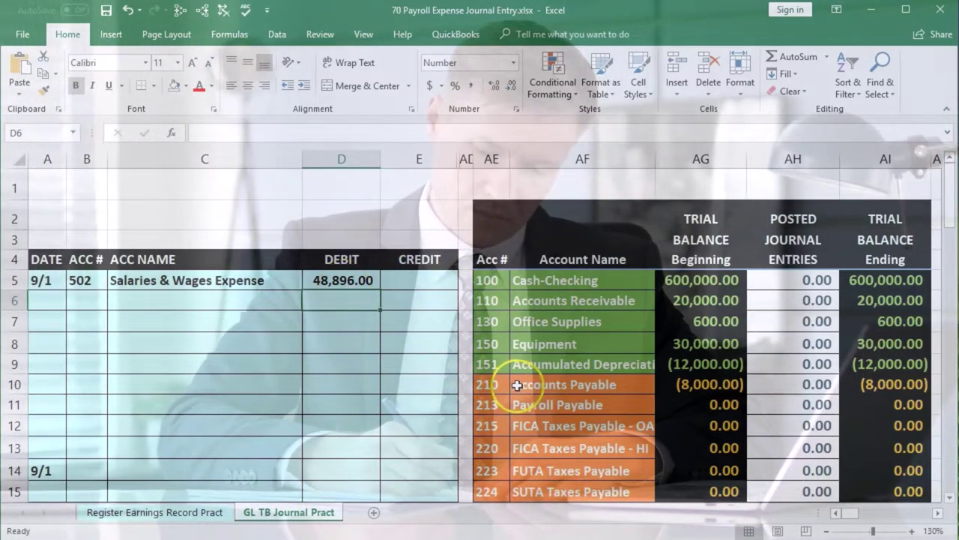
- Check the payroll register's deduction headings, including OASDI, HI and FIT, to identify the payable accounts needed
{"action": "scroll", "coordinate": [510, 356], "scroll_direction": "down", "scroll_amount": 1}
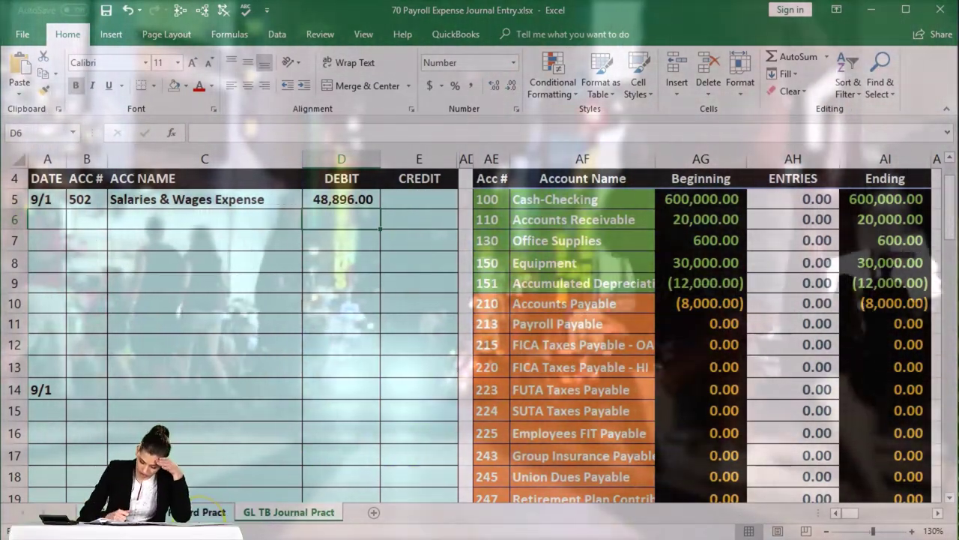
{"action": "left_click", "coordinate": [198, 516]}
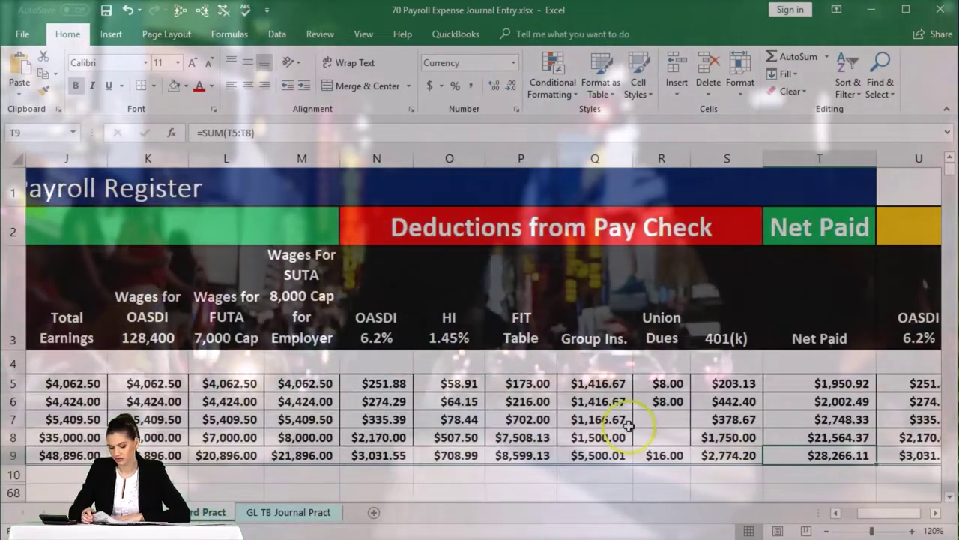
{"action": "left_click", "coordinate": [626, 422]}
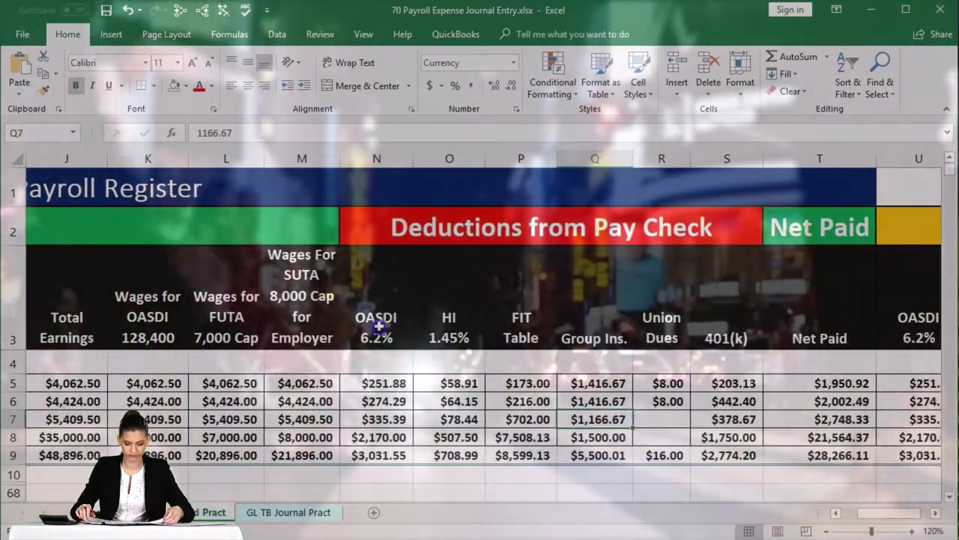
{"action": "left_click", "coordinate": [379, 326]}
{"action": "key", "text": "Right"}
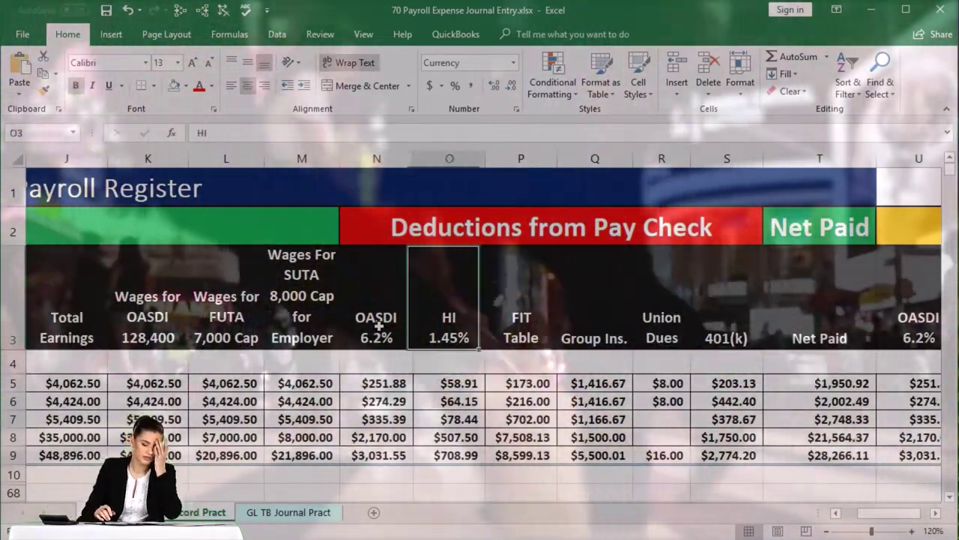
{"action": "key", "text": "Right"}
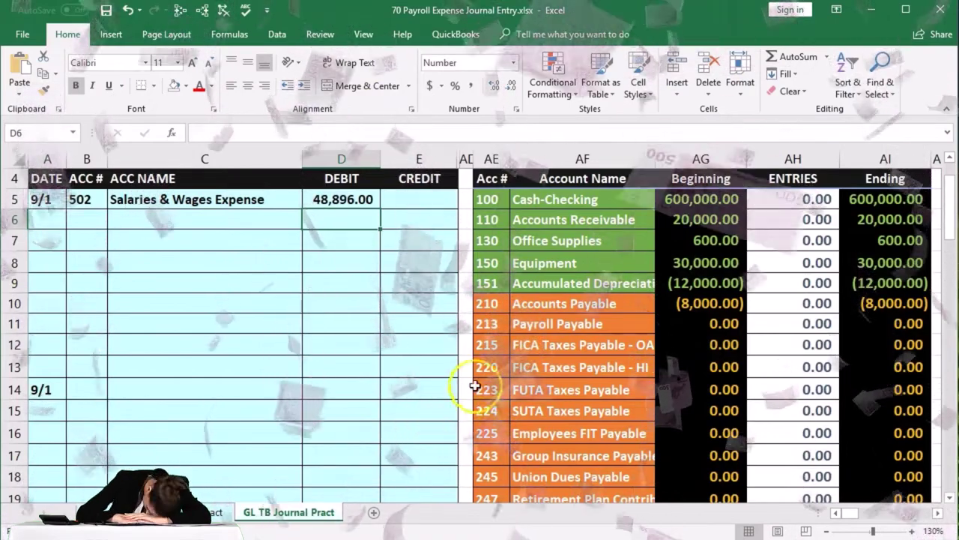
- Copy payable accounts 215, 220, 225, 243, 245 and 247 with their names together from the trial balance
{"action": "left_click", "coordinate": [497, 346]}
{"action": "left_click_drag", "start_coordinate": [499, 345], "coordinate": [529, 363]}
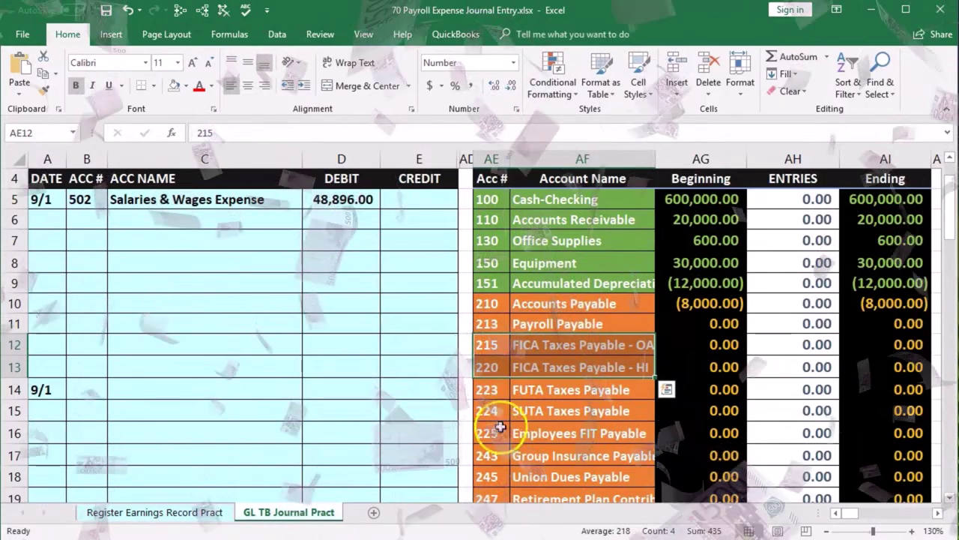
{"action": "key", "text": "ctrl+q"}
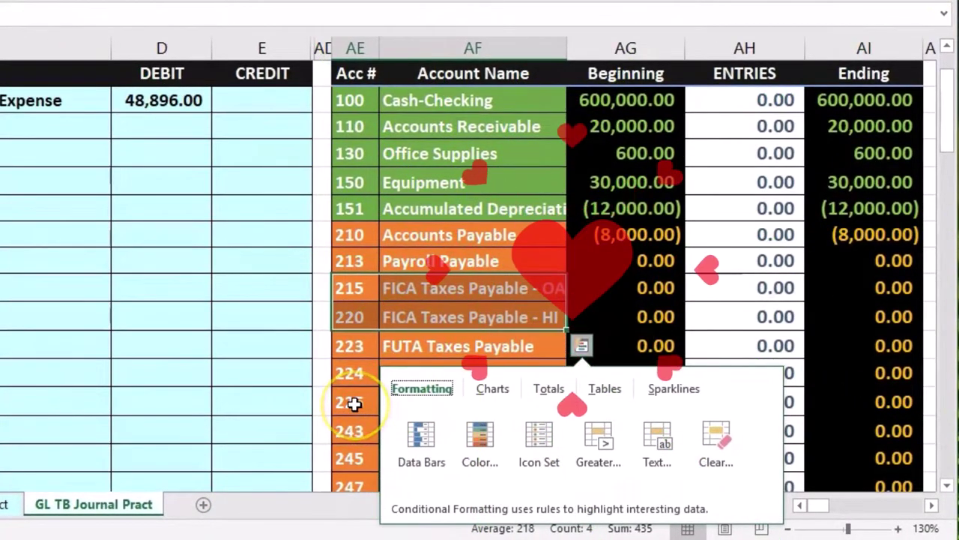
{"action": "left_click_drag", "start_coordinate": [354, 404], "coordinate": [410, 404]}
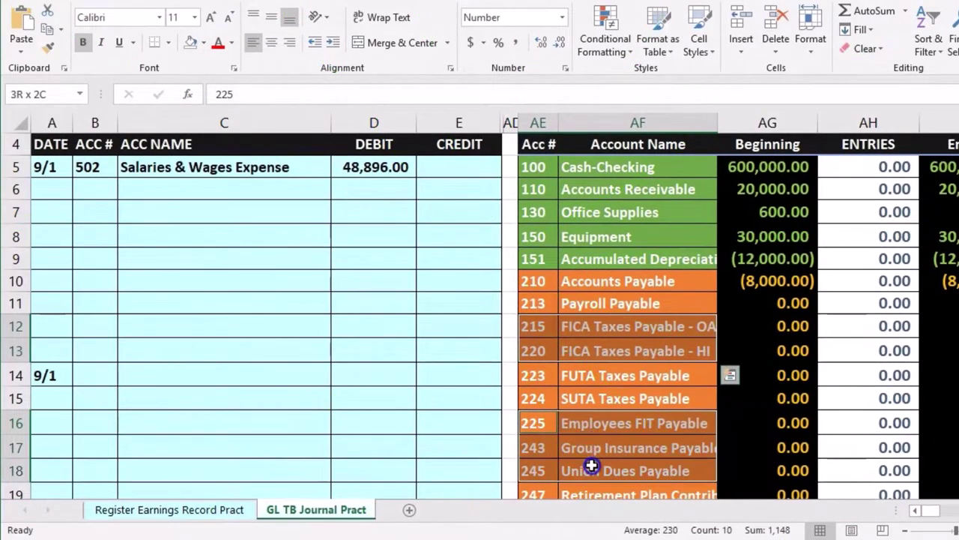
{"action": "scroll", "coordinate": [591, 465], "scroll_direction": "down", "scroll_amount": 1}
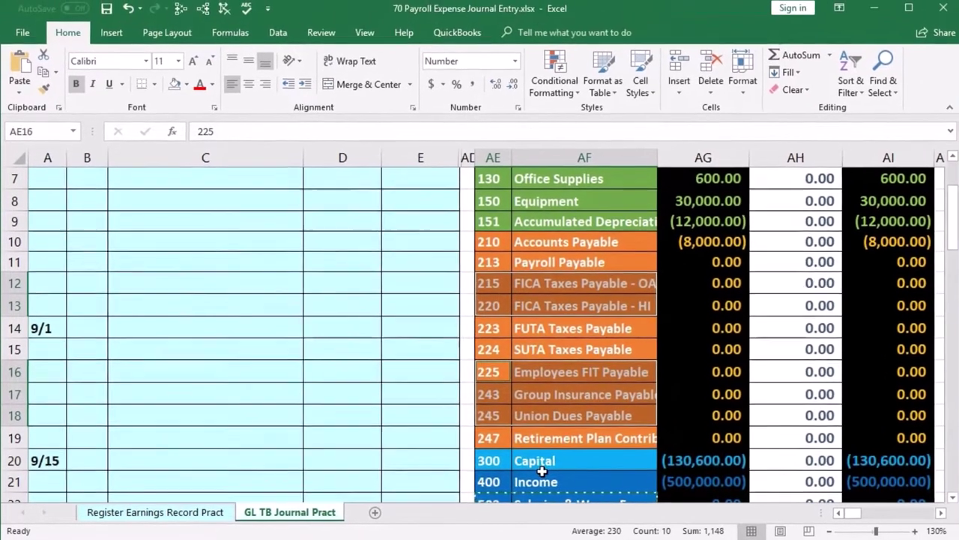
{"action": "left_click_drag", "start_coordinate": [495, 435], "coordinate": [524, 443]}
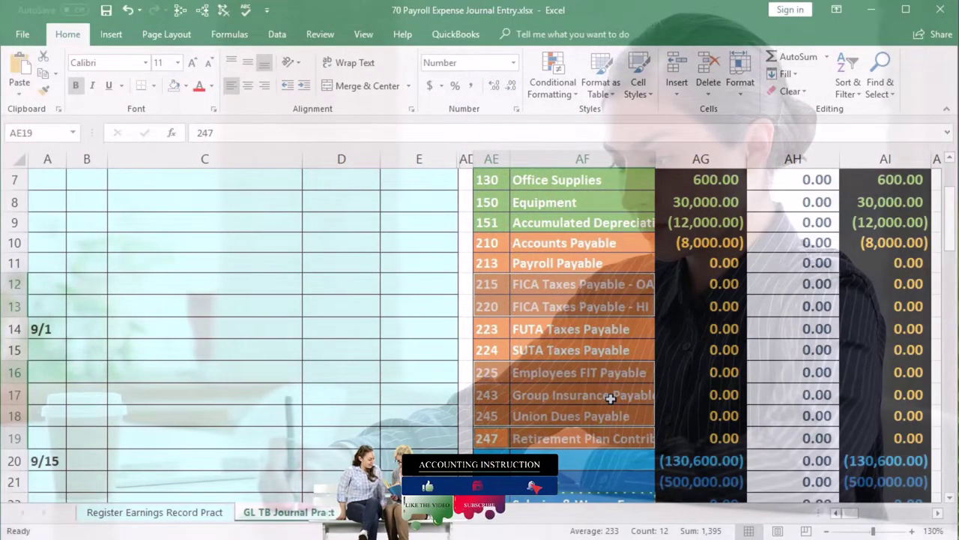
{"action": "right_click", "coordinate": [610, 398]}
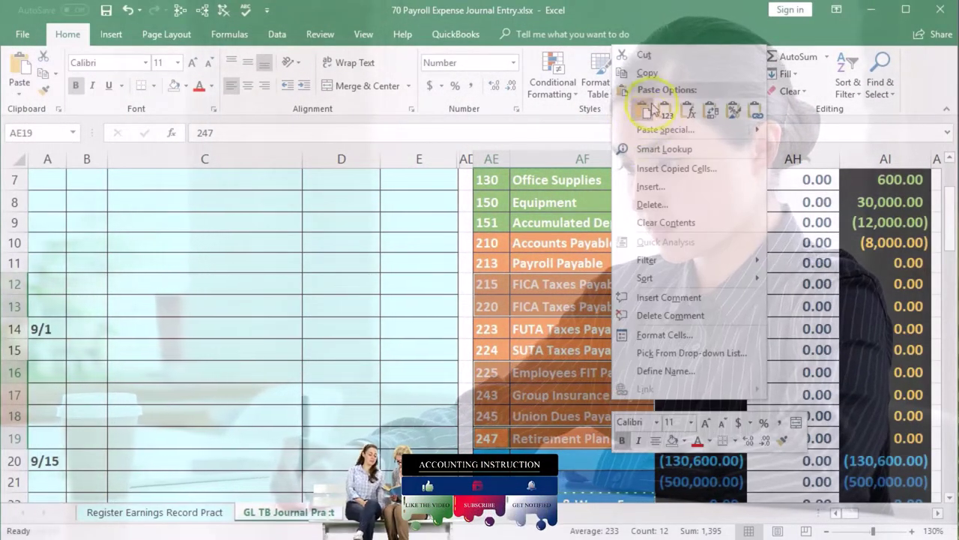
{"action": "left_click", "coordinate": [646, 72]}
- Paste the copied payable accounts as values below Salaries & Wages Expense in the 9/1 journal entry, starting at B6
{"action": "scroll", "coordinate": [156, 371], "scroll_direction": "up", "scroll_amount": 2}
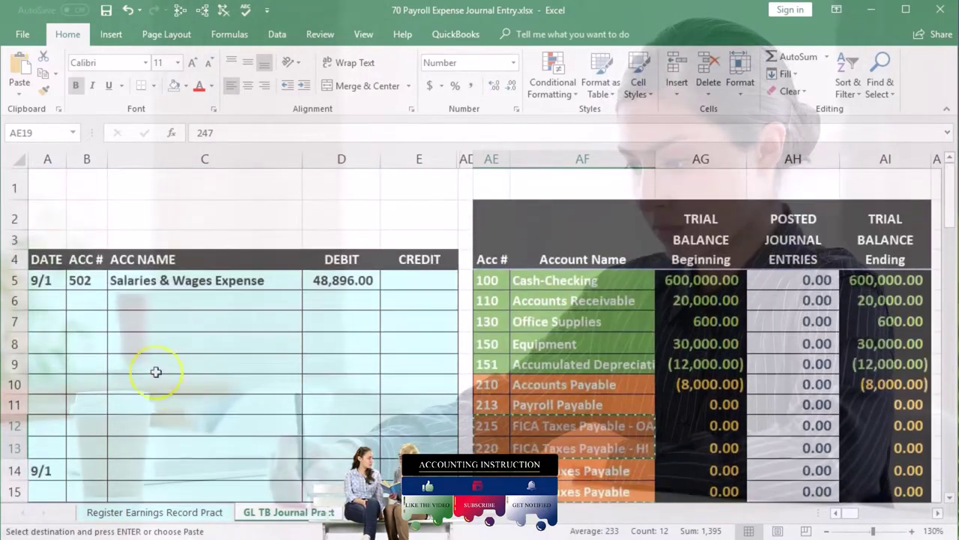
{"action": "left_click", "coordinate": [86, 299]}
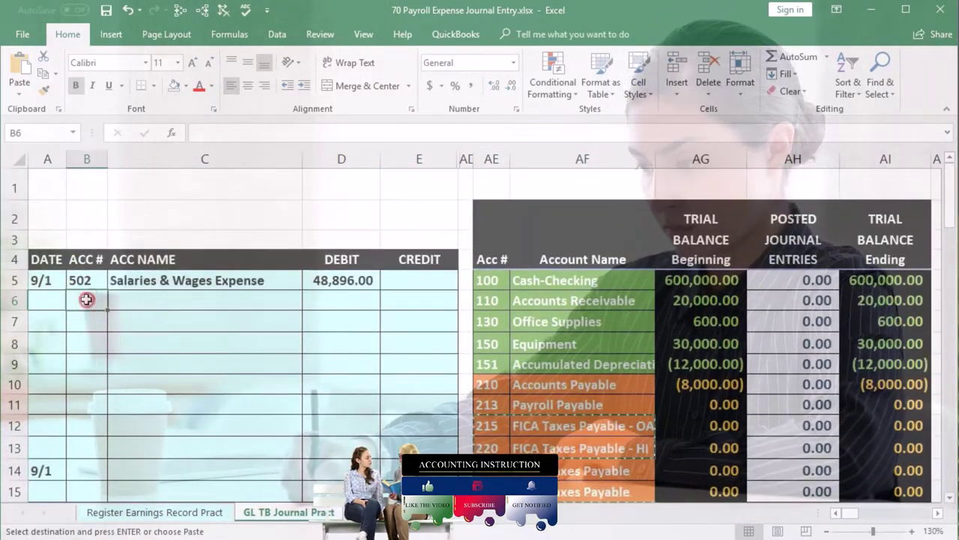
{"action": "right_click", "coordinate": [86, 299]}
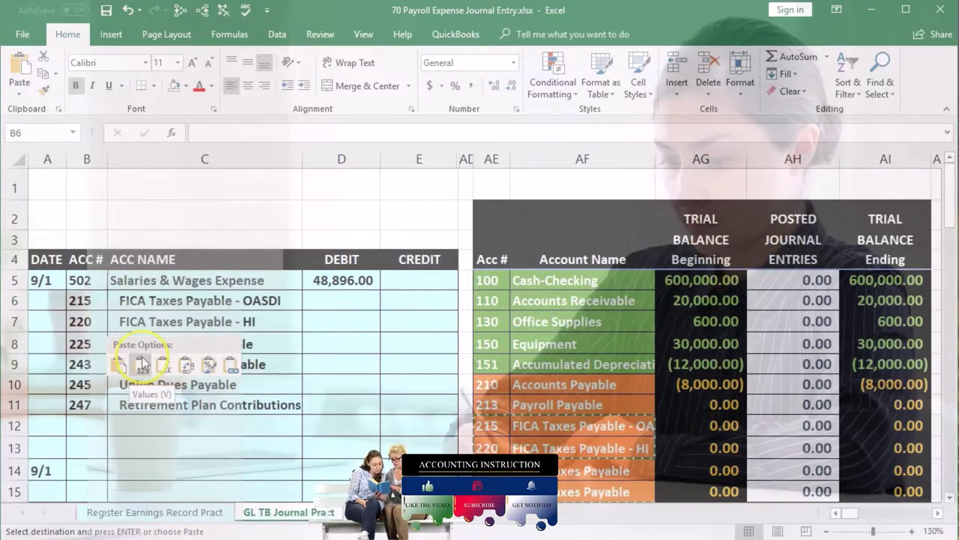
{"action": "left_click", "coordinate": [143, 365]}
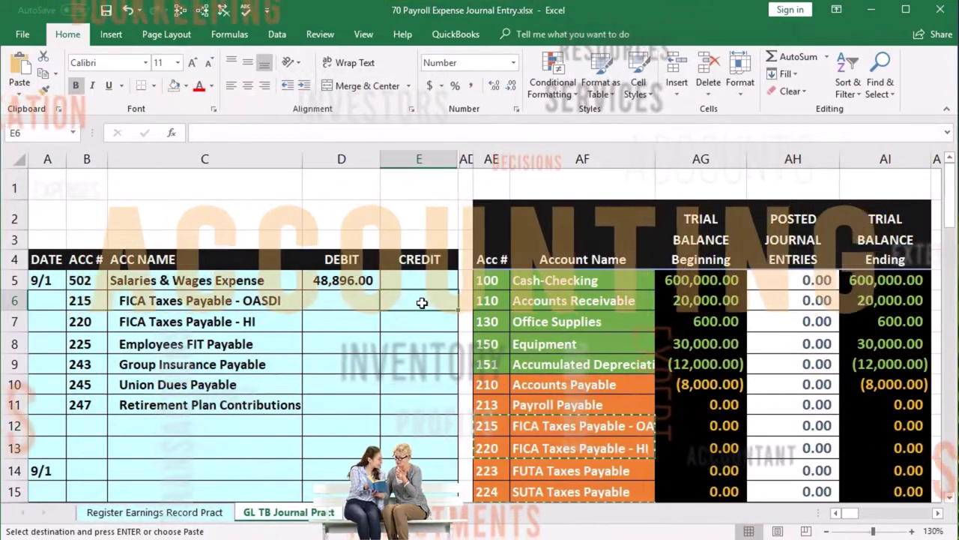
- Enter the FICA OASDI and HI credits in E6 and E7 as negative links to N9 and O9 on the Register Earnings Record Pract sheet
{"action": "type", "text": "-"}
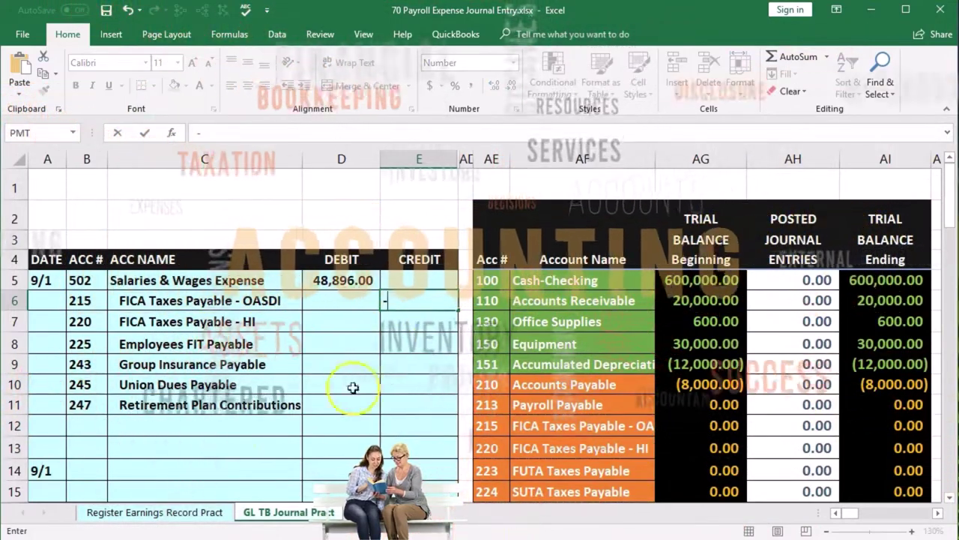
{"action": "left_click", "coordinate": [194, 513]}
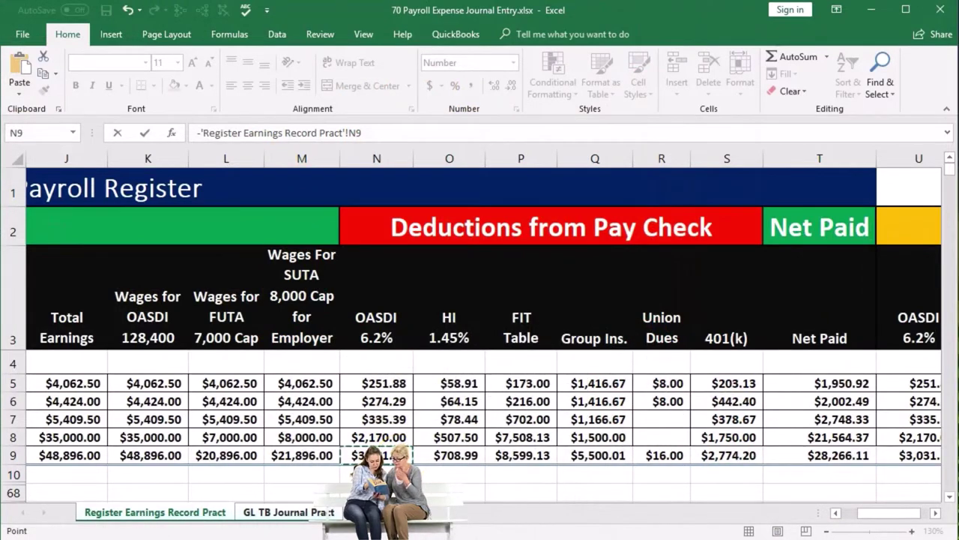
{"action": "key", "text": "Return"}
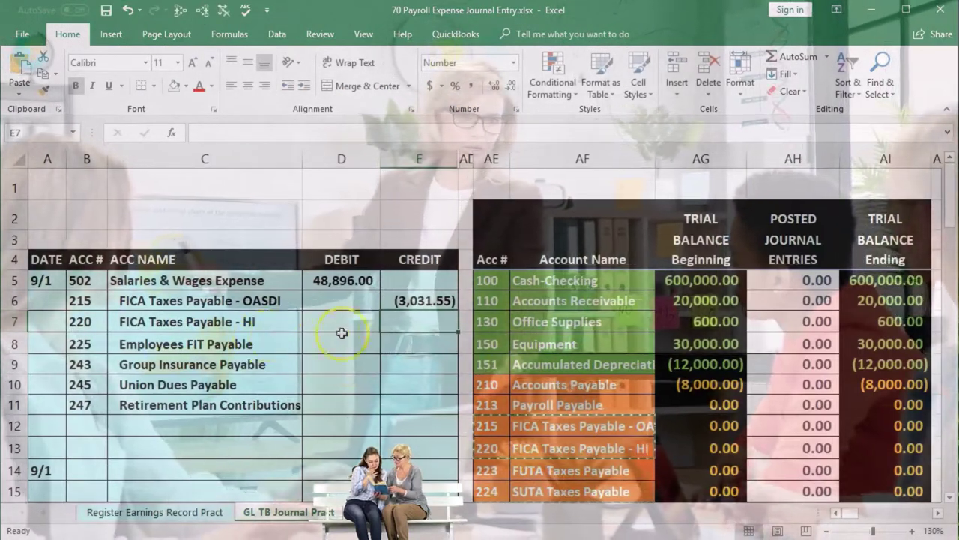
{"action": "double_click", "coordinate": [415, 334]}
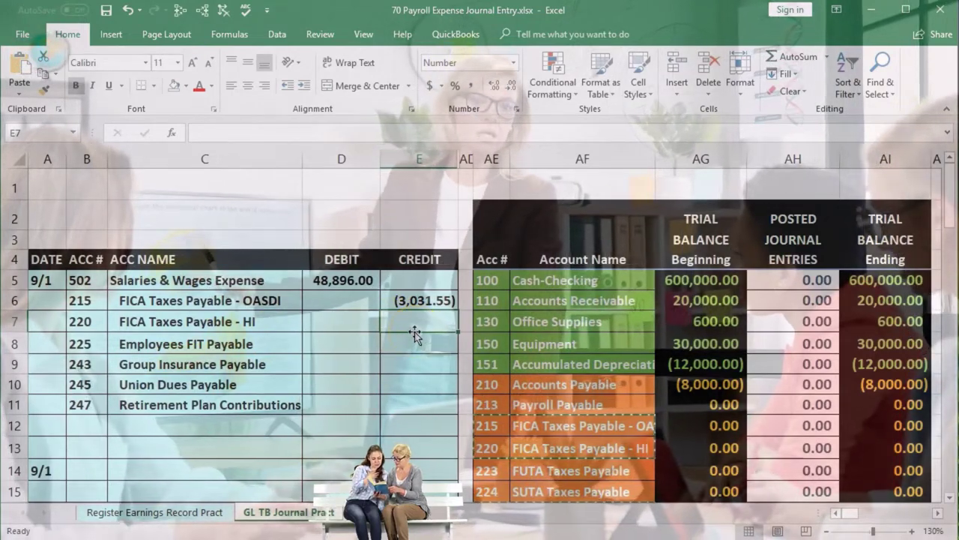
{"action": "type", "text": "-"}
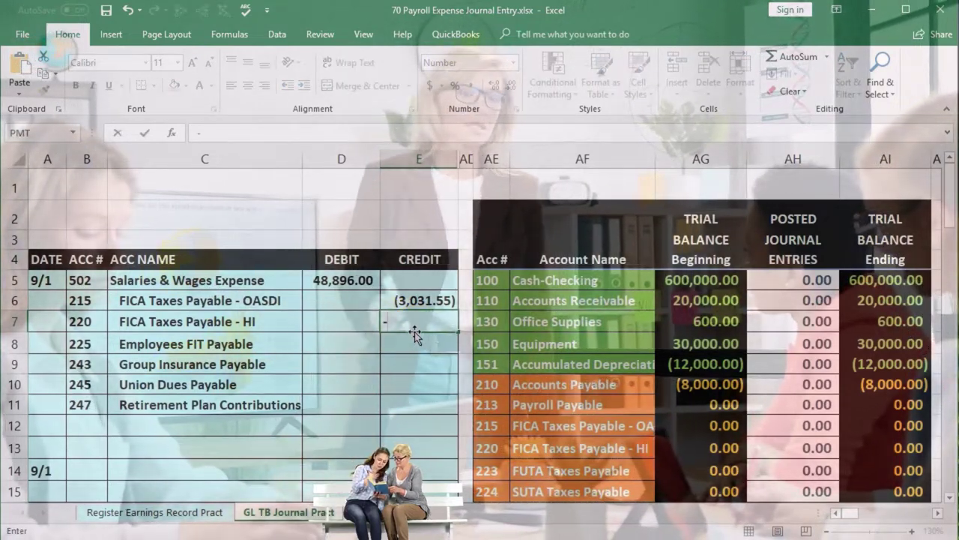
{"action": "left_click", "coordinate": [199, 512]}
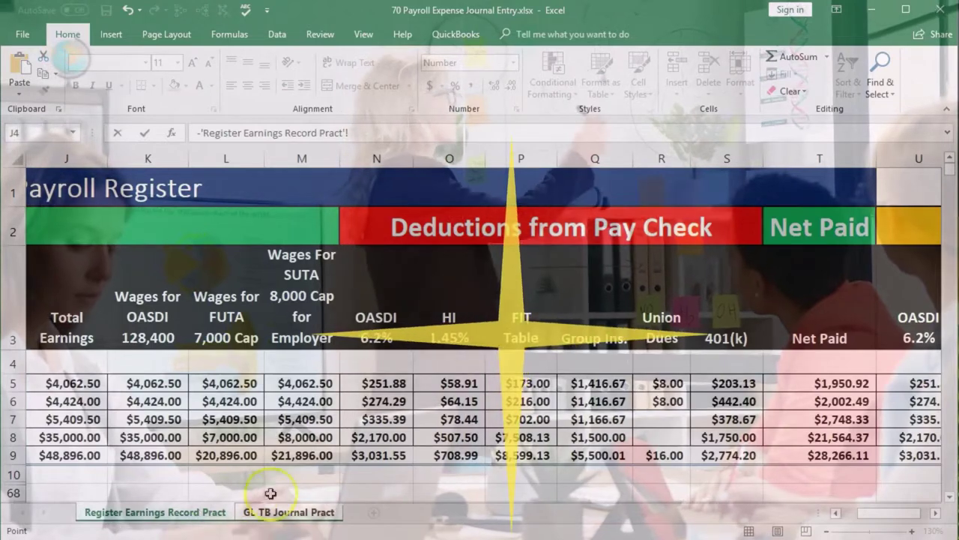
{"action": "left_click", "coordinate": [434, 457]}
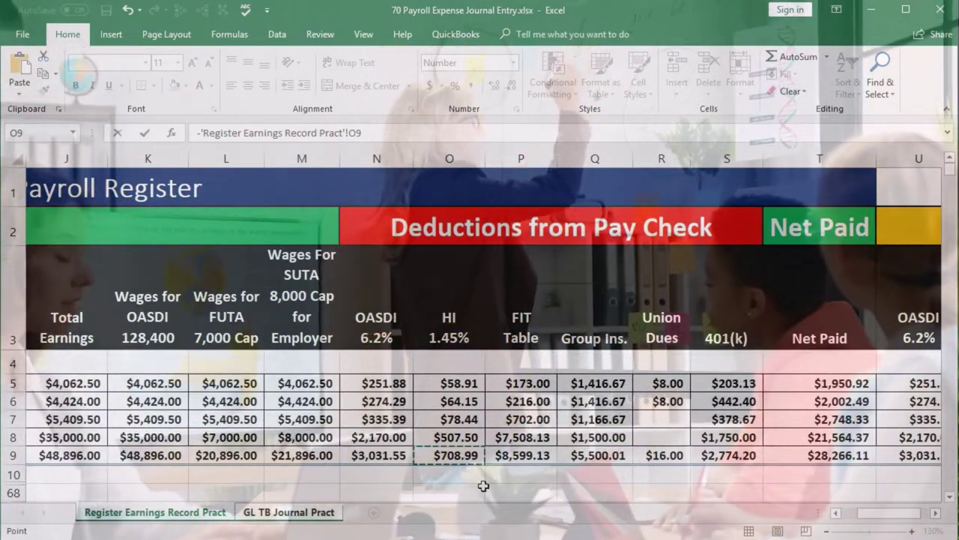
{"action": "key", "text": "Return"}
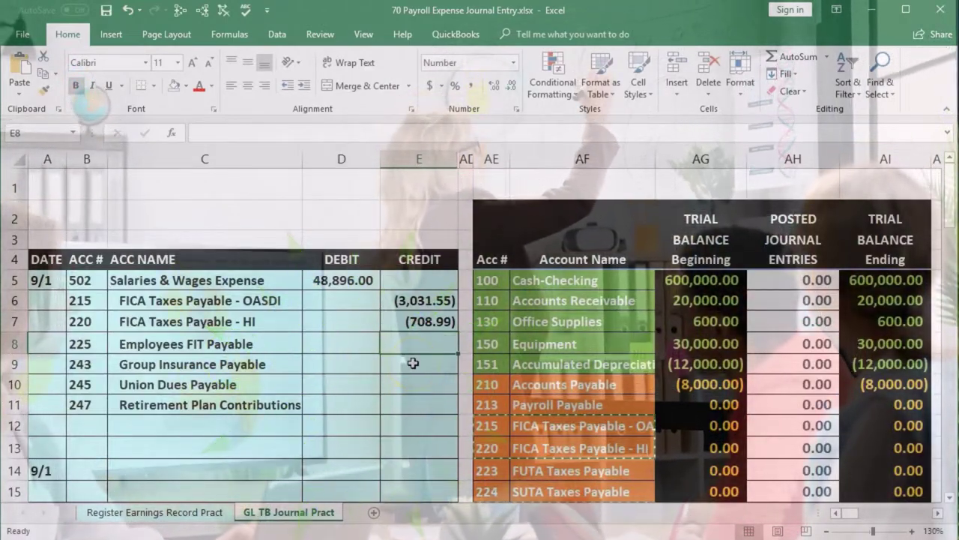
- Enter the Employees FIT and Group Insurance credits in E8 and E9 as negative links to the register's totals in P9 and Q9
{"action": "type", "text": "-"}
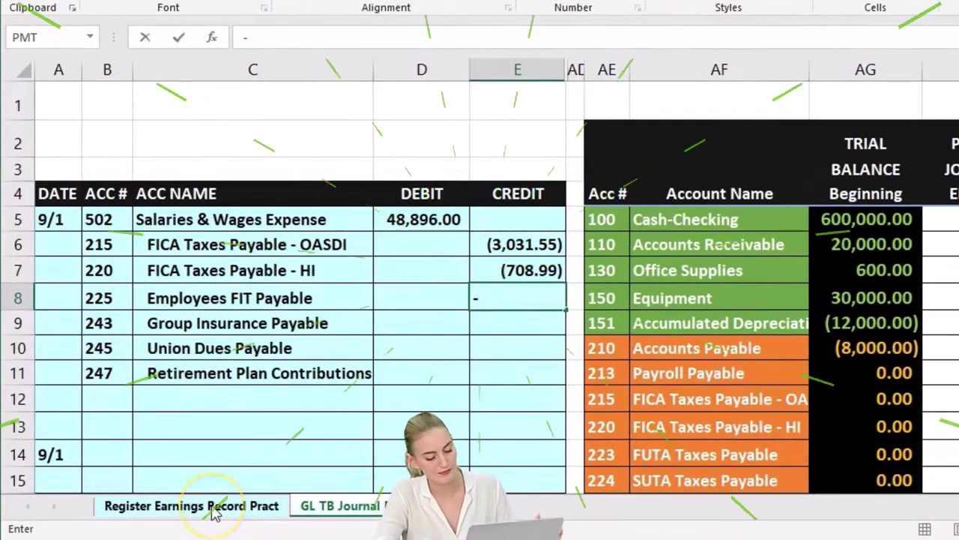
{"action": "left_click", "coordinate": [210, 508]}
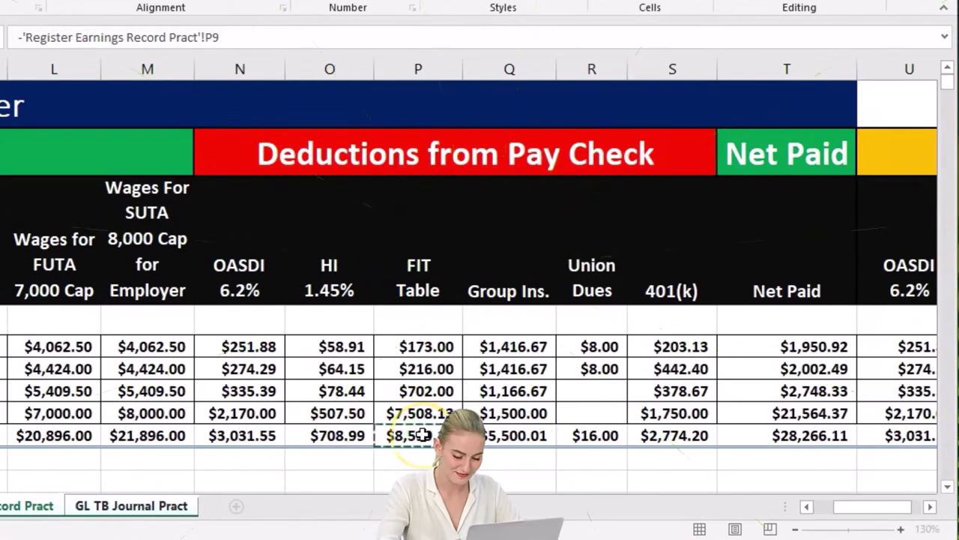
{"action": "key", "text": "Return"}
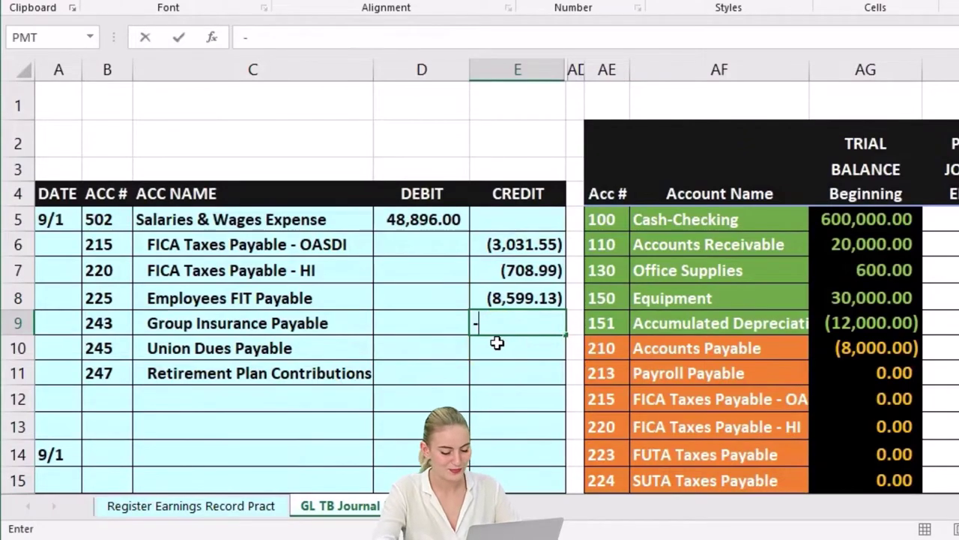
{"action": "left_click", "coordinate": [240, 506]}
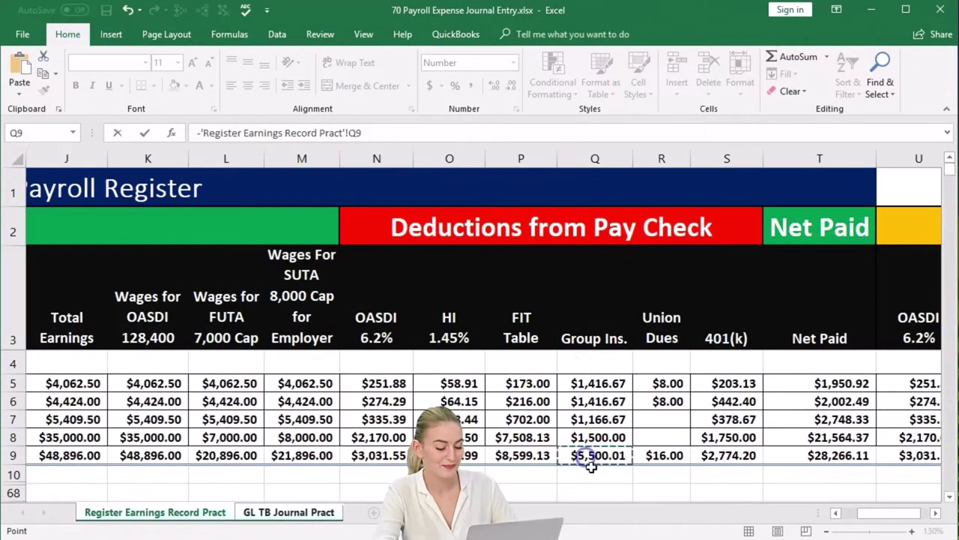
{"action": "key", "text": "Return"}
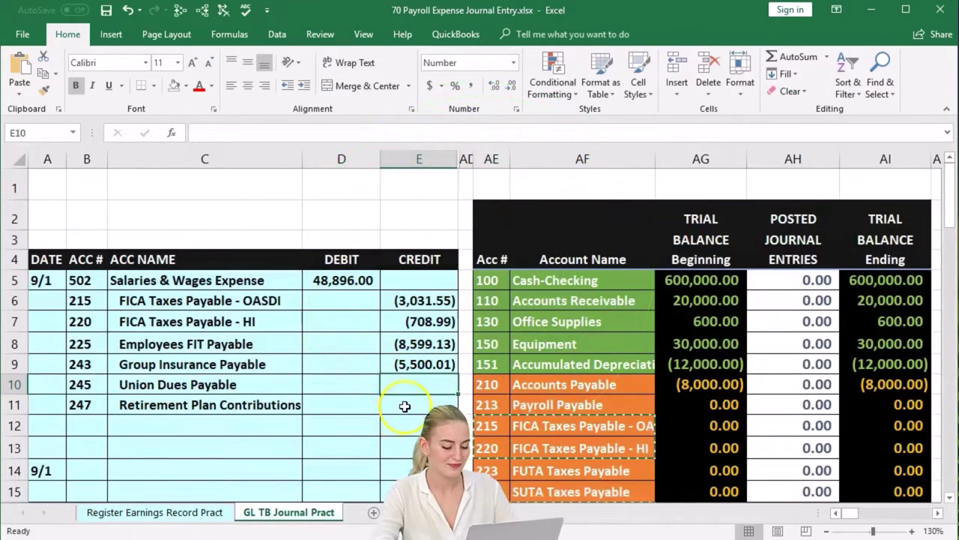
- Enter the Union Dues and Retirement Plan Contributions credits in E10 and E11 as negative links to the register's totals in R9 and S9
{"action": "type", "text": "-"}
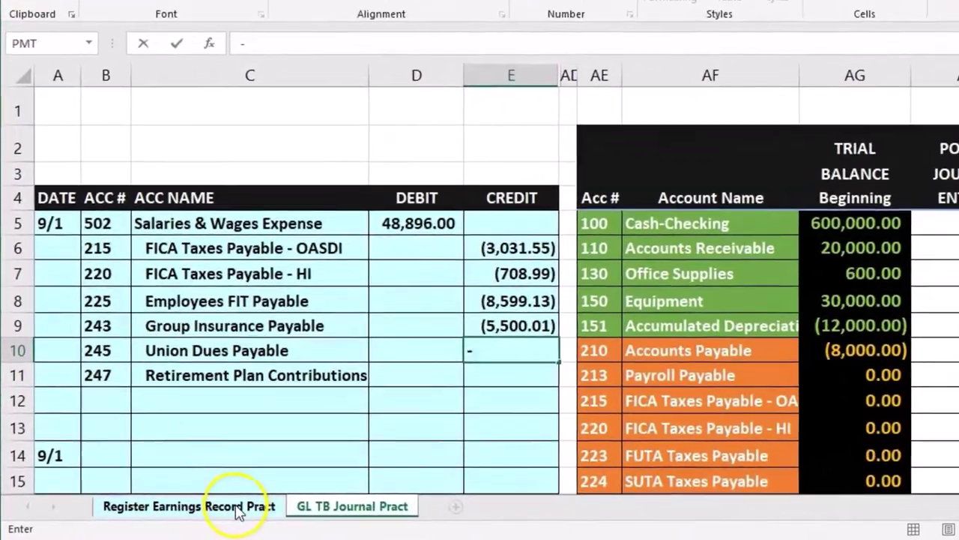
{"action": "left_click", "coordinate": [238, 507]}
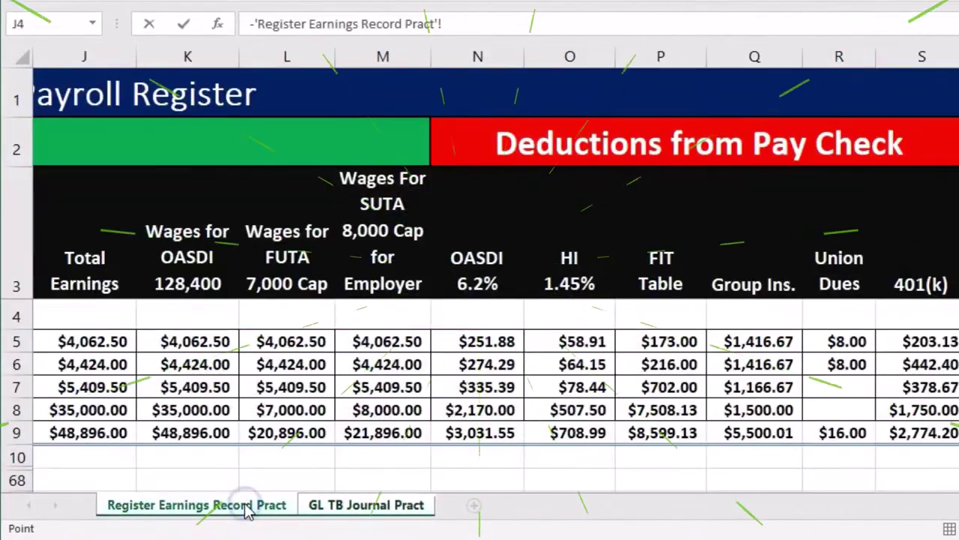
{"action": "left_click", "coordinate": [616, 437]}
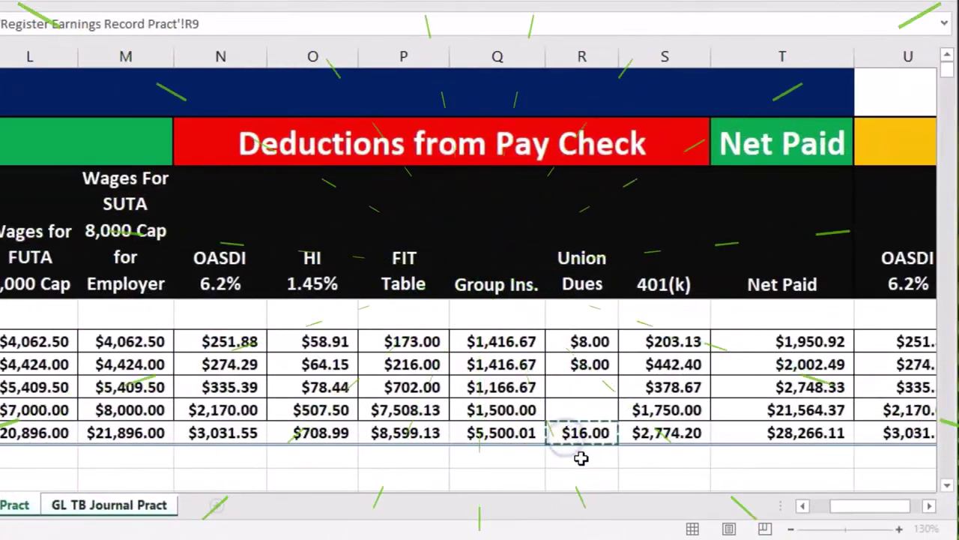
{"action": "key", "text": "Return"}
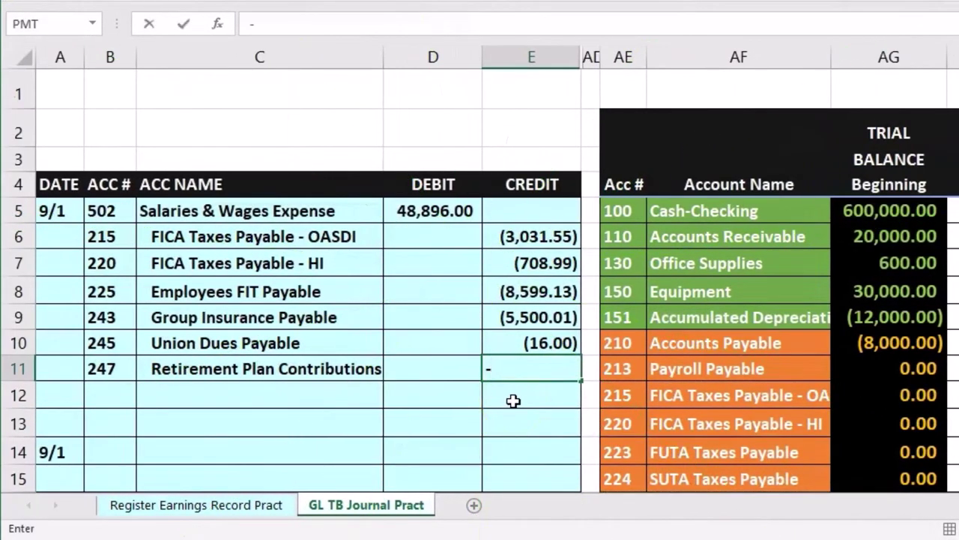
{"action": "type", "text": "-"}
{"action": "left_click", "coordinate": [225, 504]}
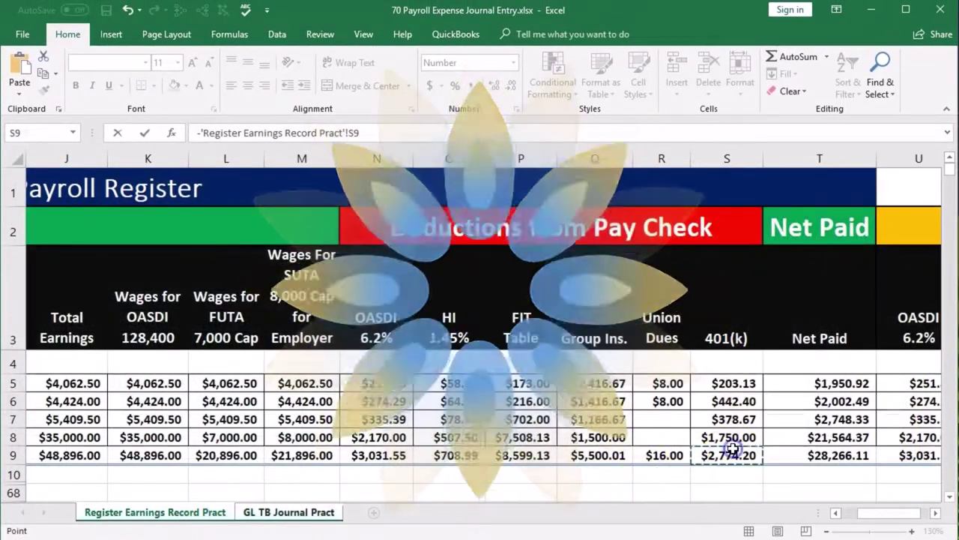
{"action": "key", "text": "Return"}
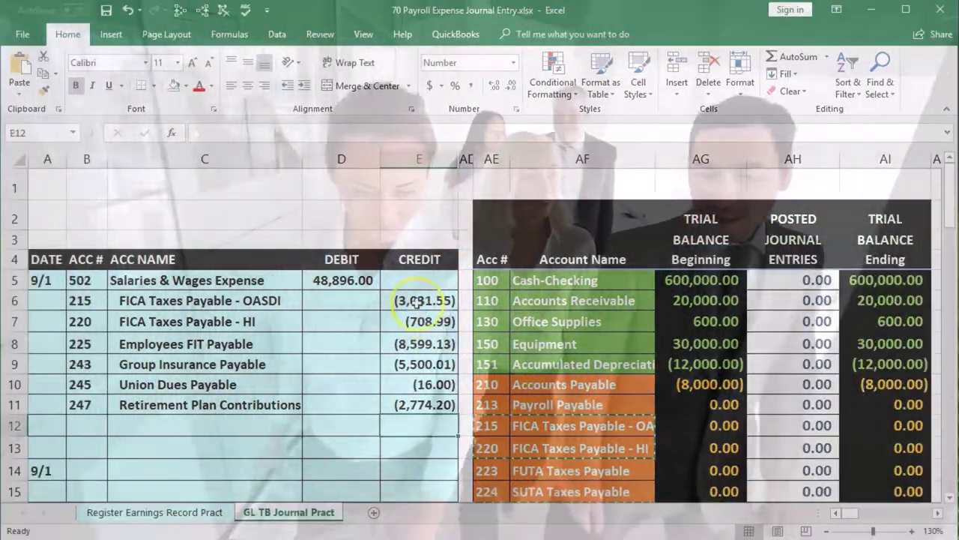
- Credit the remaining net pay in E12 with the formula -SUM(D5:E11) and compare it with the register's Net Paid total in T9
{"action": "left_click_drag", "start_coordinate": [417, 300], "coordinate": [424, 413]}
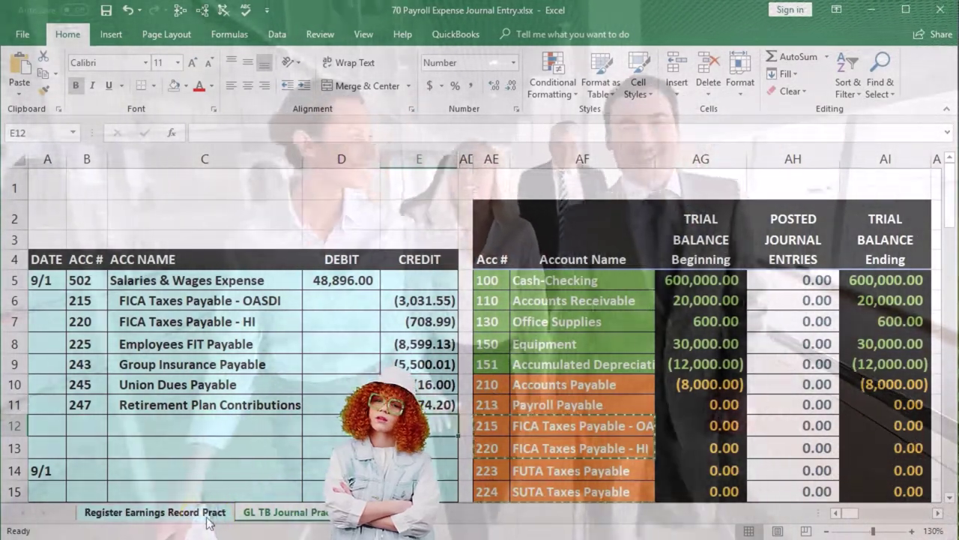
{"action": "left_click", "coordinate": [210, 516]}
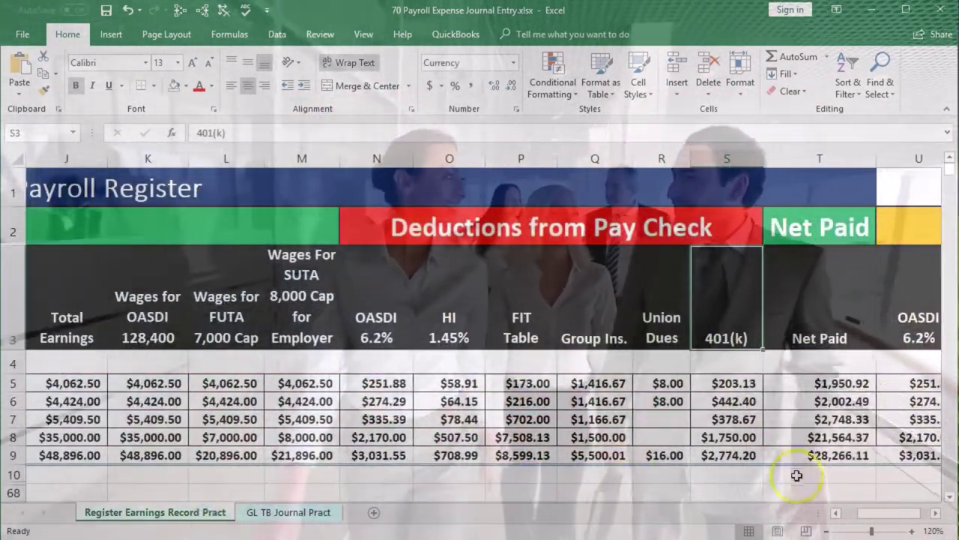
{"action": "left_click", "coordinate": [809, 460]}
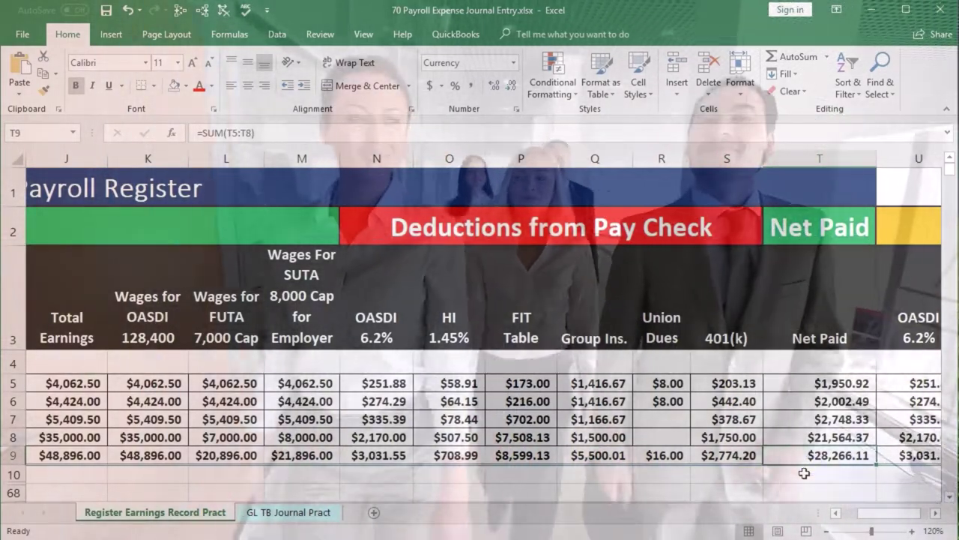
{"action": "left_click", "coordinate": [796, 477]}
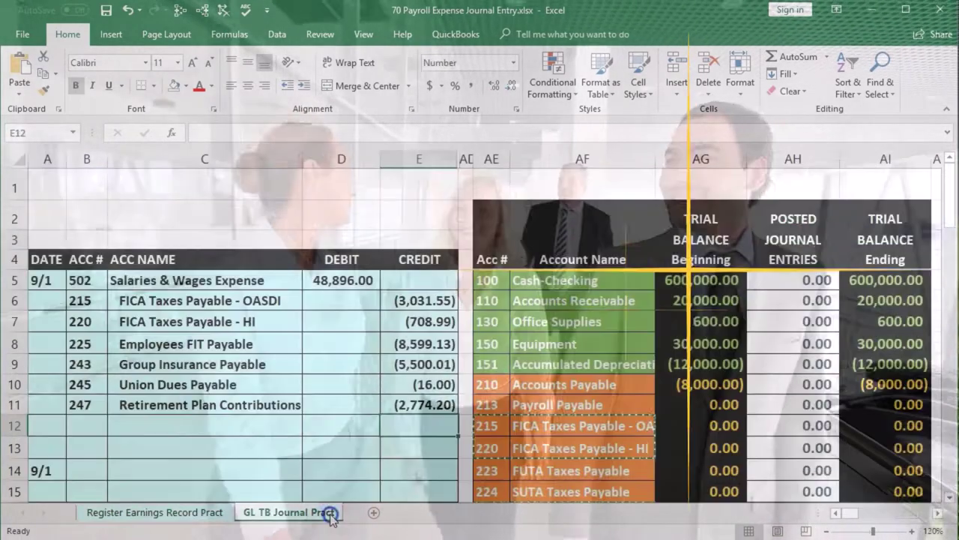
{"action": "left_click", "coordinate": [401, 425]}
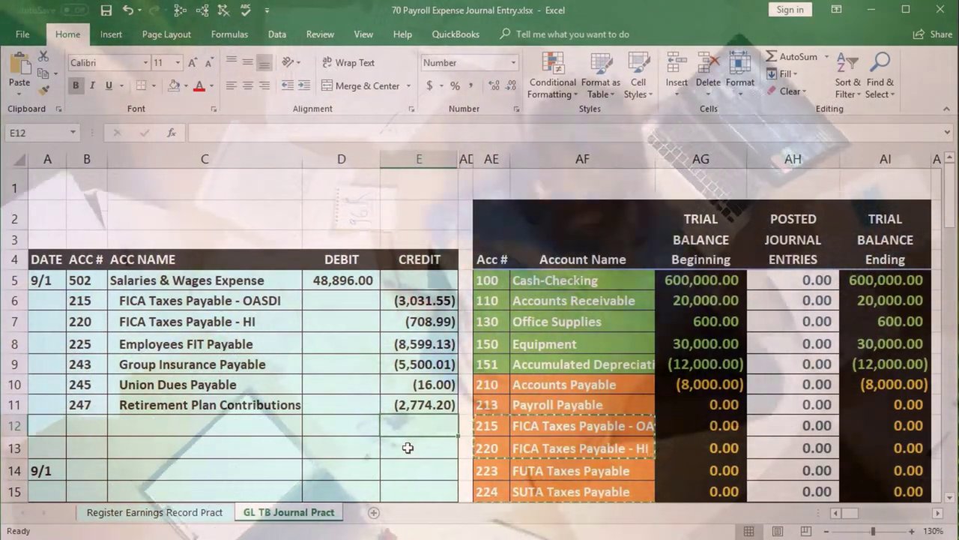
{"action": "type", "text": "-"}
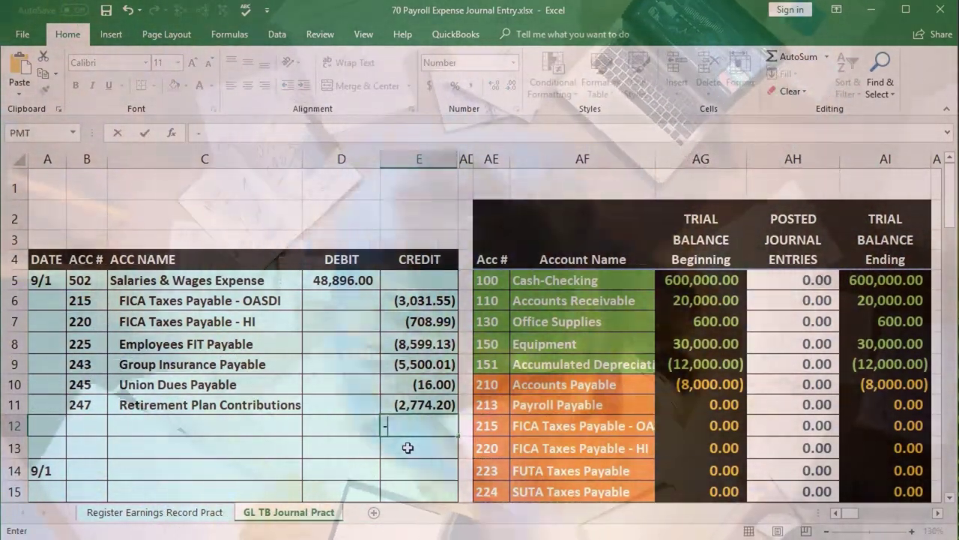
{"action": "type", "text": "sum"}
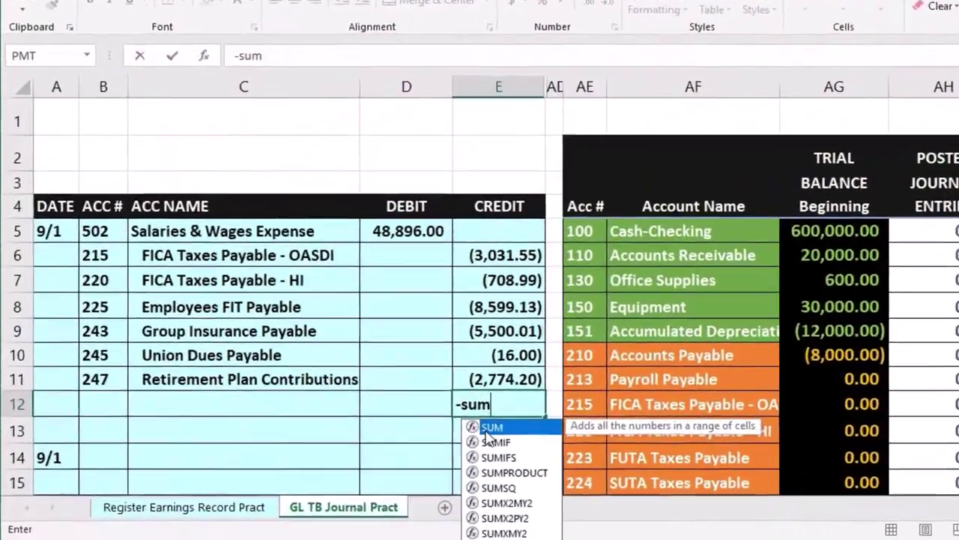
{"action": "key", "text": "Tab"}
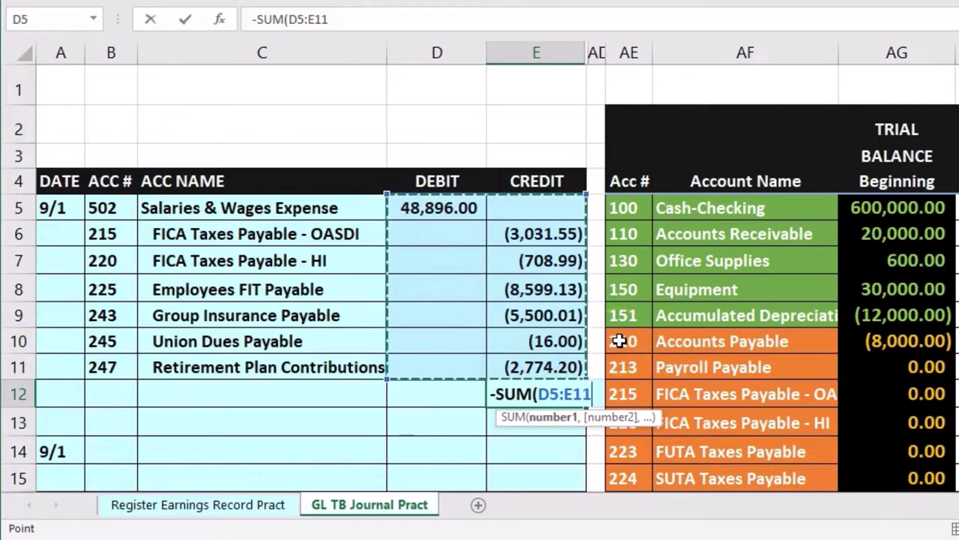
{"action": "key", "text": "Return"}
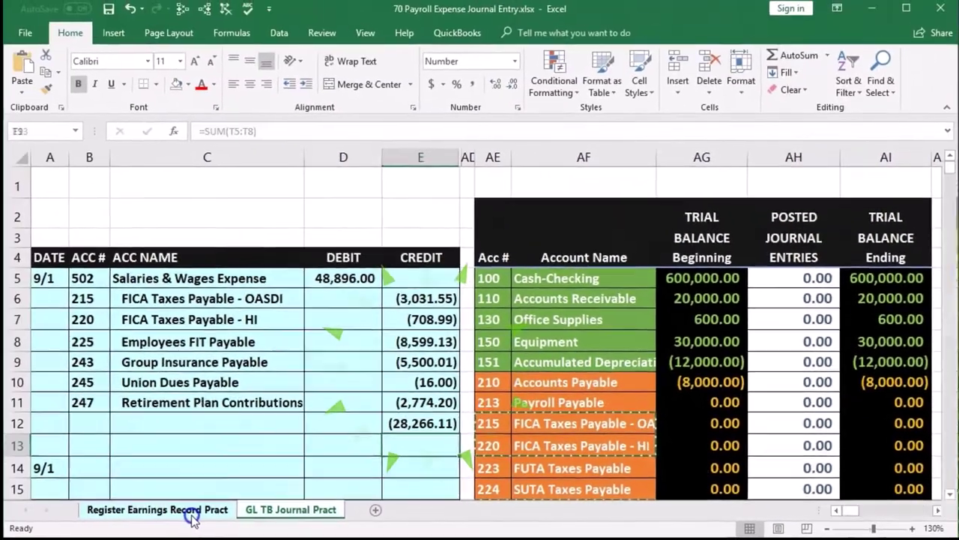
{"action": "left_click", "coordinate": [191, 516]}
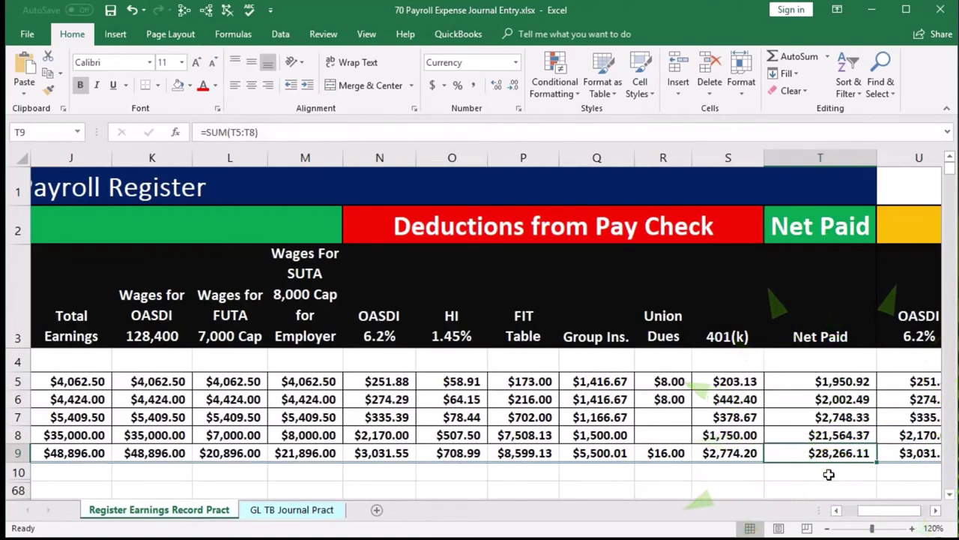
{"action": "left_click", "coordinate": [321, 516]}
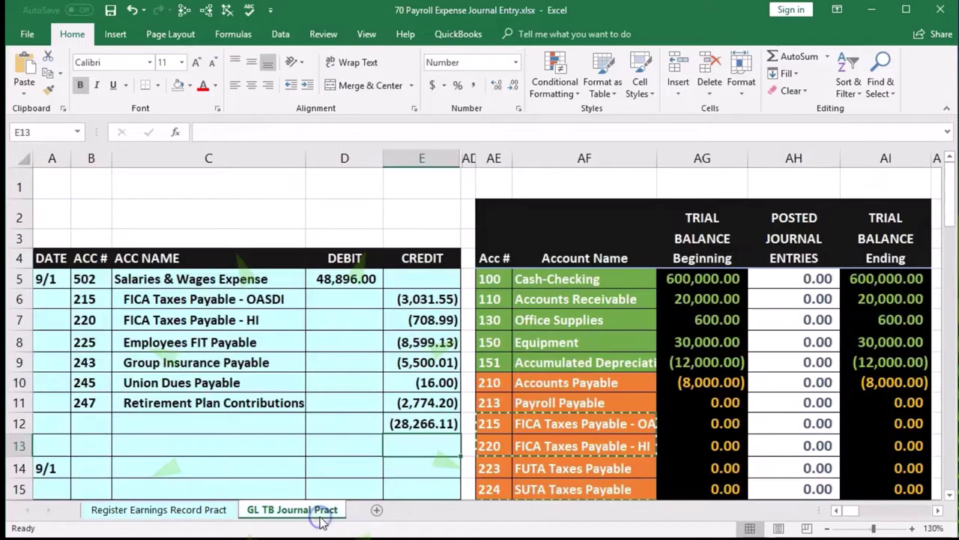
- Copy account 100 Cash-Checking from the trial balance and paste it as values at B12 in the journal entry
{"action": "left_click", "coordinate": [496, 276]}
{"action": "left_click_drag", "start_coordinate": [495, 276], "coordinate": [520, 277]}
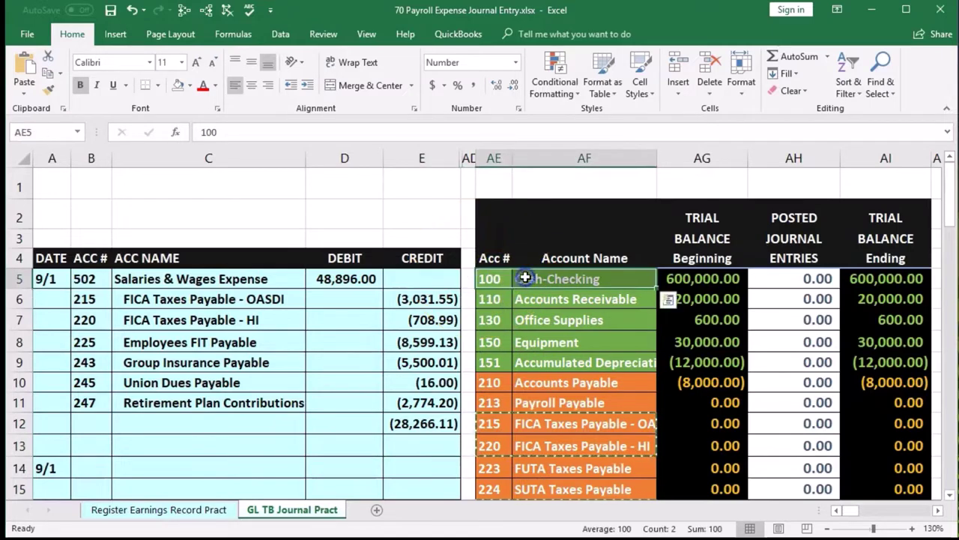
{"action": "right_click", "coordinate": [520, 274]}
{"action": "left_click", "coordinate": [561, 304]}
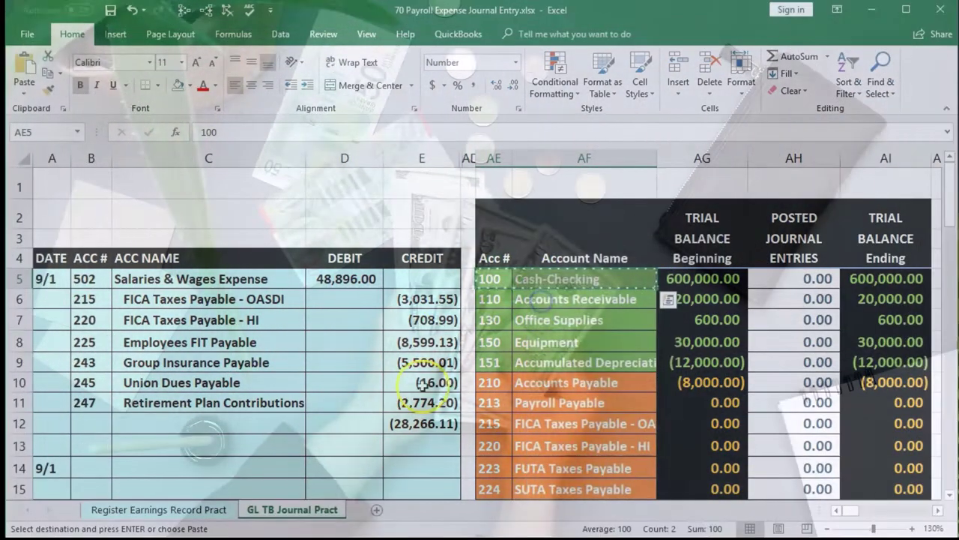
{"action": "left_click", "coordinate": [87, 423]}
{"action": "right_click", "coordinate": [88, 425]}
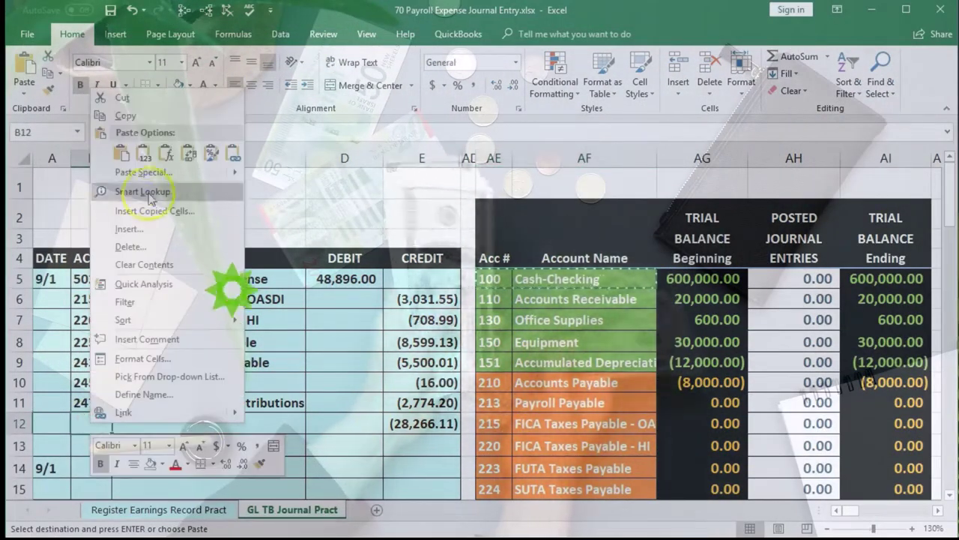
{"action": "left_click", "coordinate": [143, 153]}
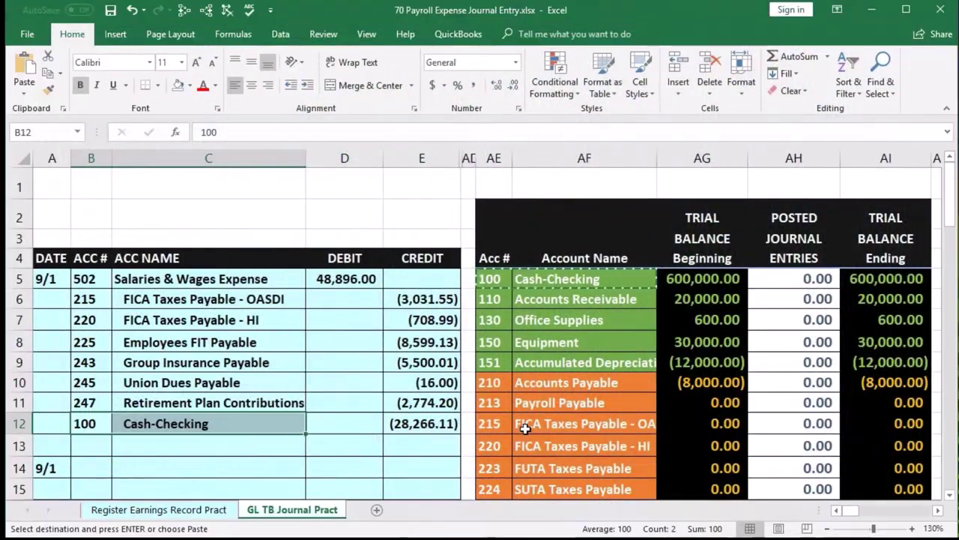
- Freeze the worksheet panes at cell AD1 so the journal entry columns stay in view
{"action": "left_click", "coordinate": [433, 443]}
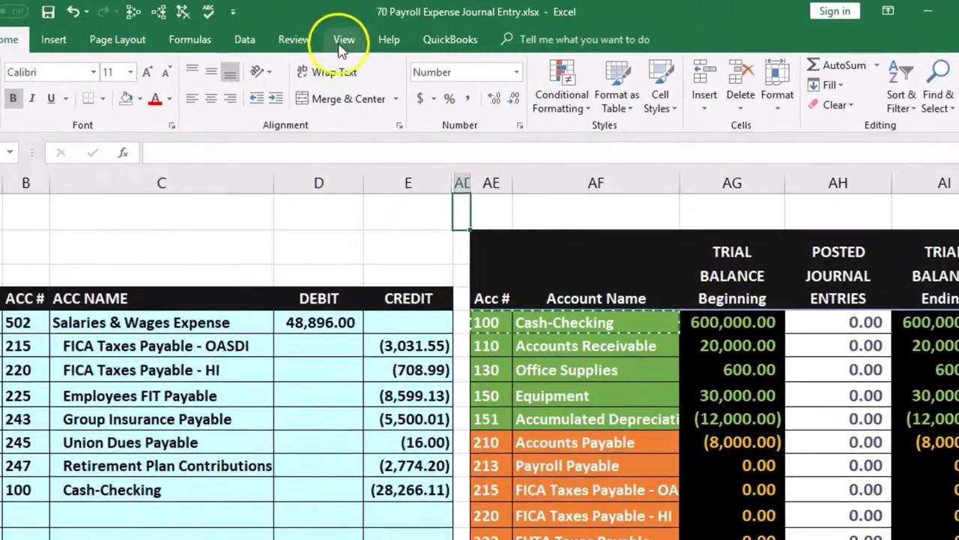
{"action": "left_click", "coordinate": [346, 35]}
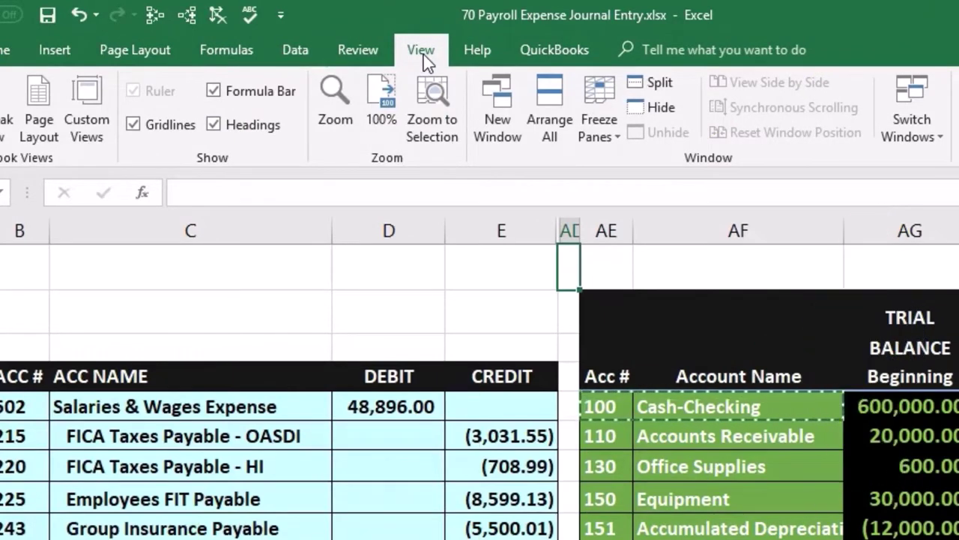
{"action": "left_click", "coordinate": [594, 138]}
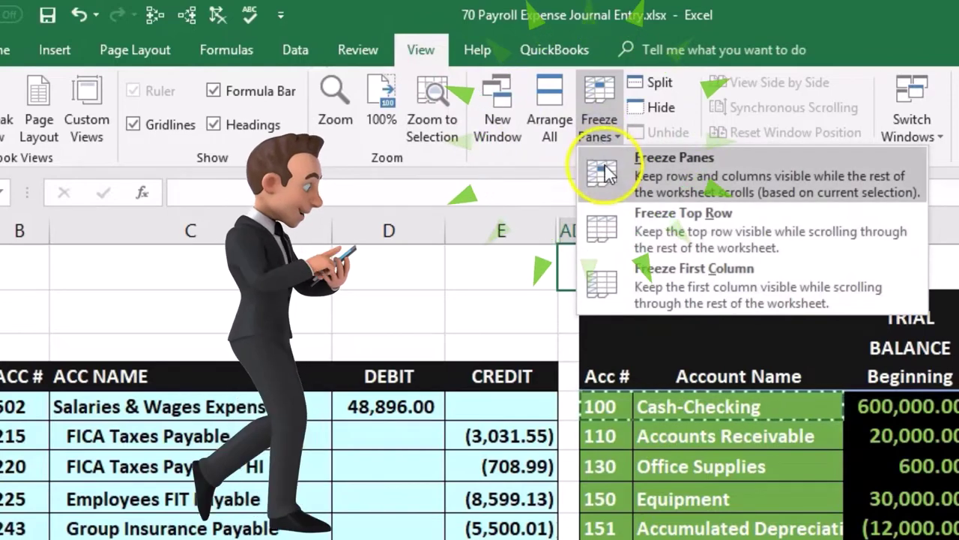
{"action": "left_click", "coordinate": [607, 171]}
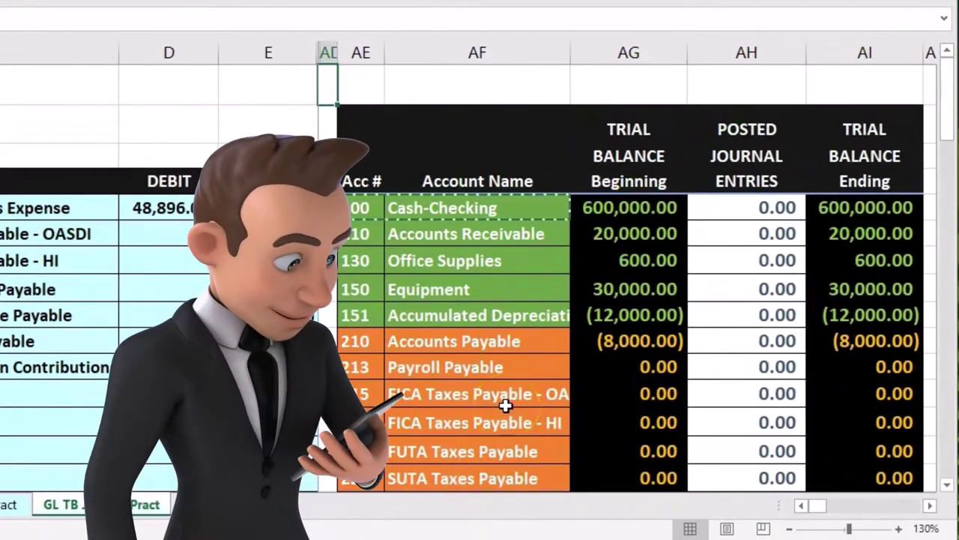
- Enter the date 9/1 in BM18, the first posting row of the Salaries & Wages Expense (502) general ledger account
{"action": "left_click_drag", "start_coordinate": [111, 208], "coordinate": [149, 207]}
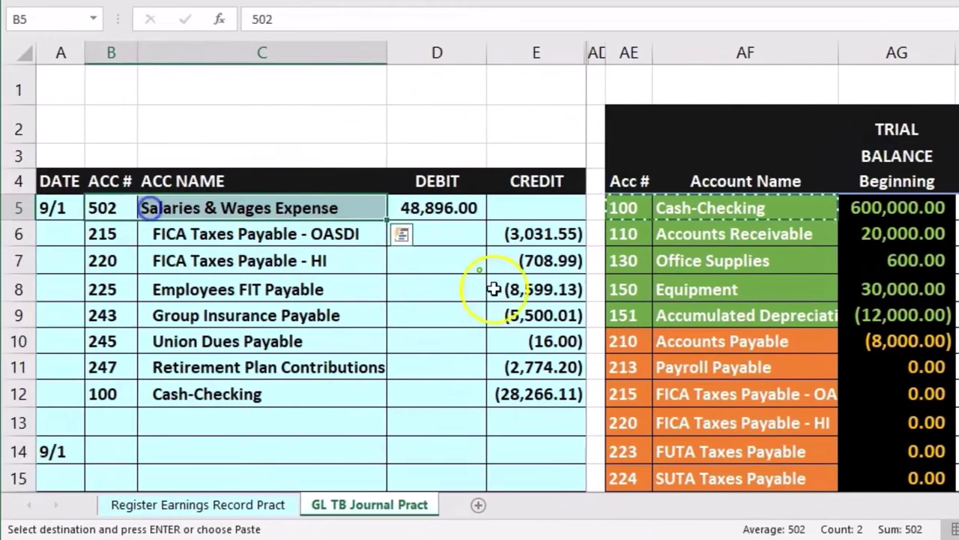
{"action": "scroll", "coordinate": [663, 334], "scroll_direction": "down", "scroll_amount": 4}
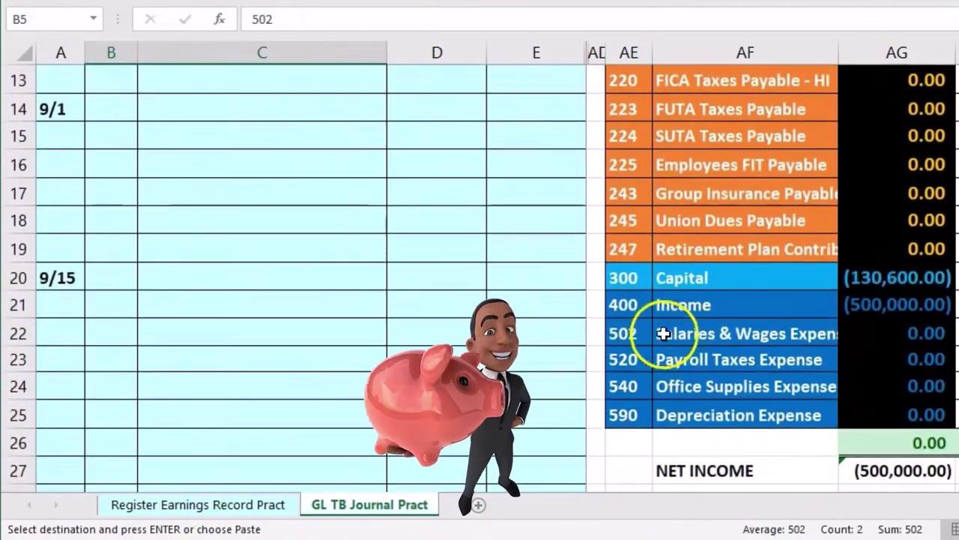
{"action": "left_click_drag", "start_coordinate": [663, 333], "coordinate": [682, 335]}
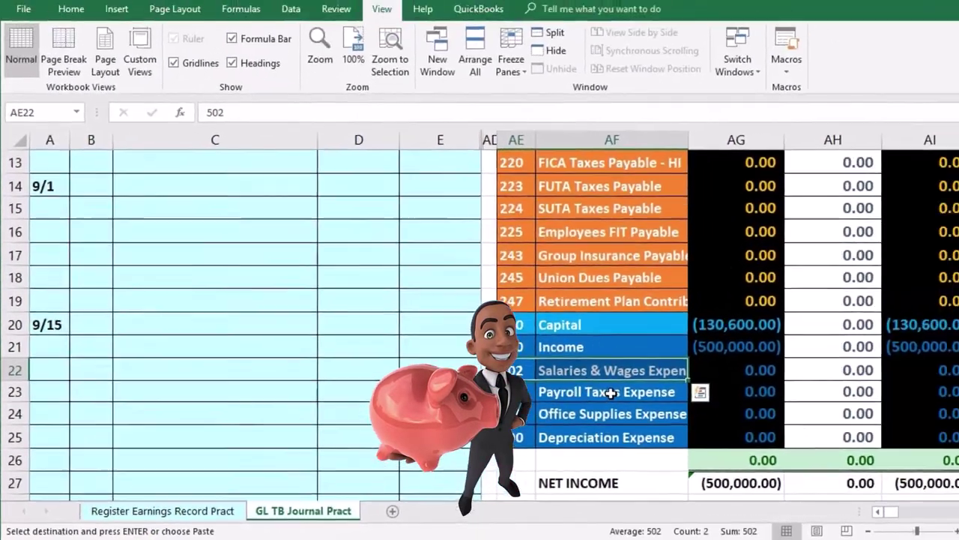
{"action": "scroll", "coordinate": [744, 360], "scroll_direction": "up", "scroll_amount": 3}
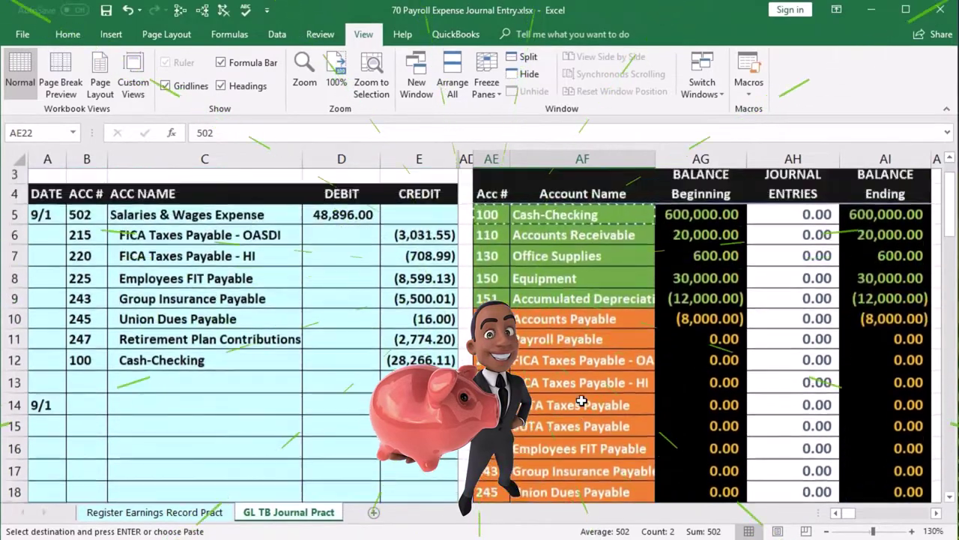
{"action": "scroll", "coordinate": [582, 401], "scroll_direction": "up", "scroll_amount": 1}
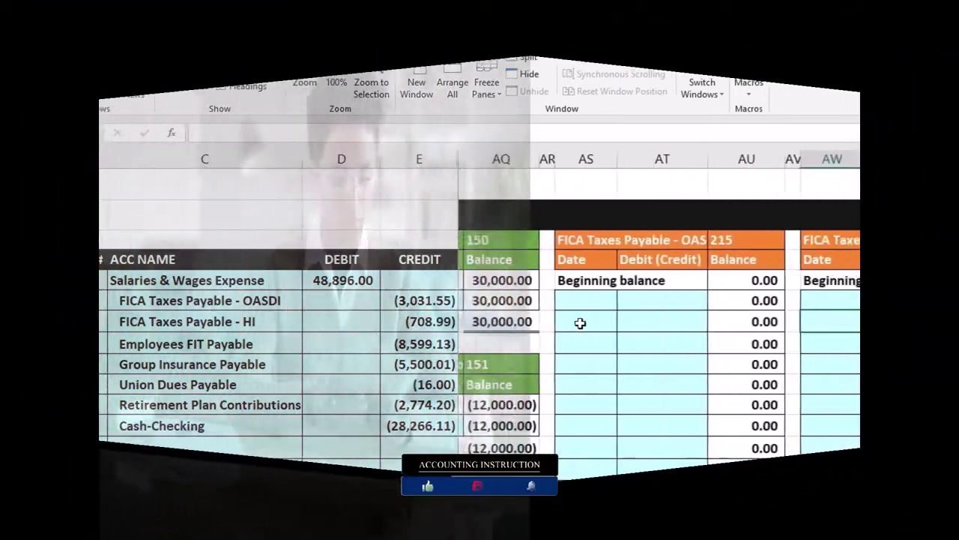
{"action": "key", "text": "Right"}
{"action": "key", "text": "Right"}
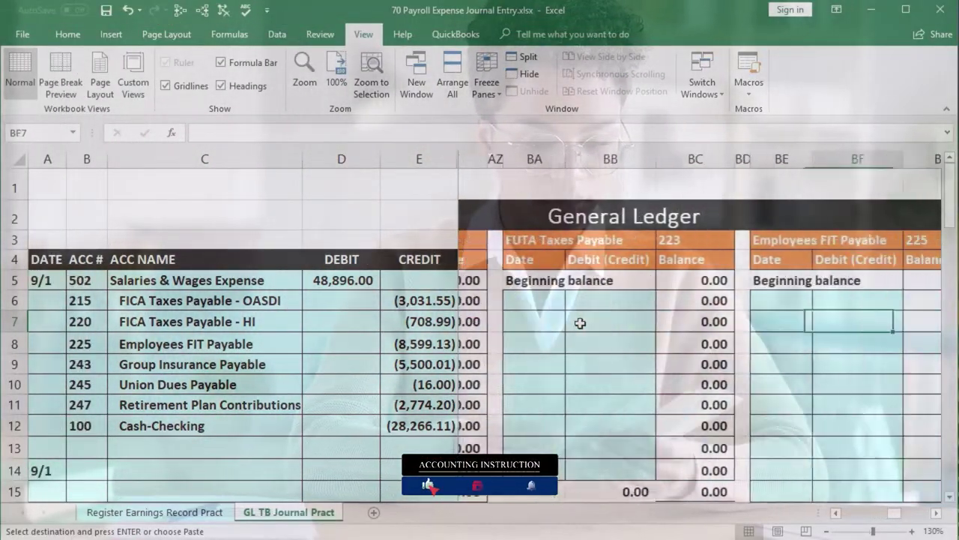
{"action": "key", "text": "Right"}
{"action": "key", "text": "Right"}
{"action": "key", "text": "Right"}
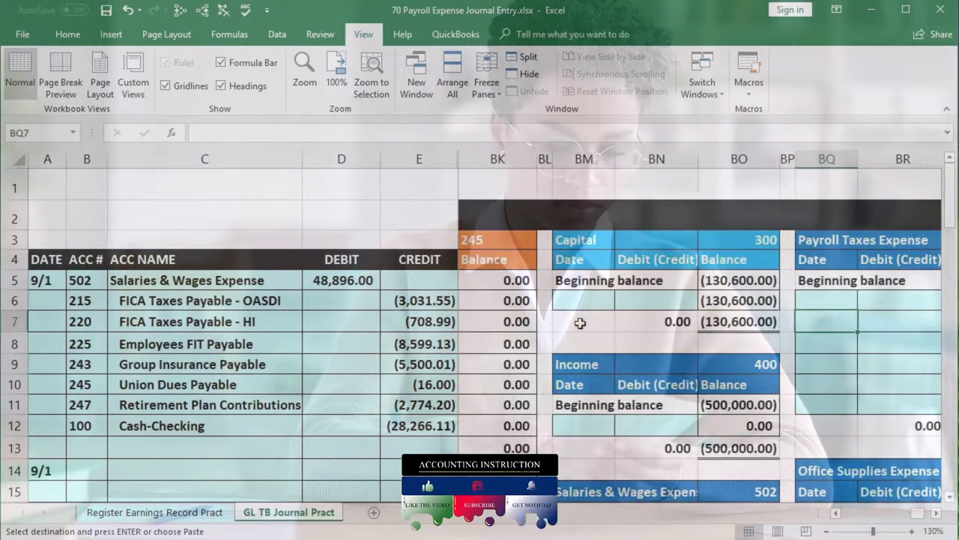
{"action": "key", "text": "Right"}
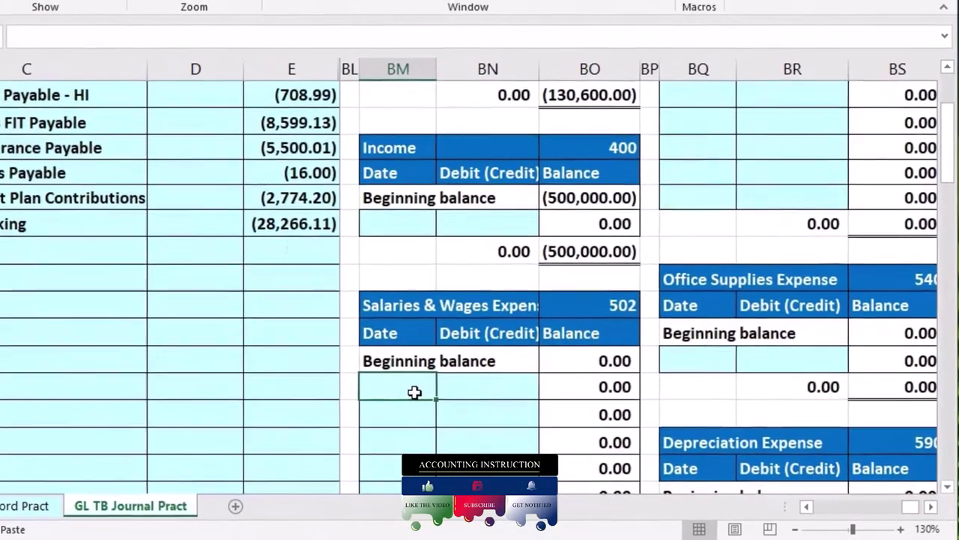
{"action": "type", "text": "9/1"}
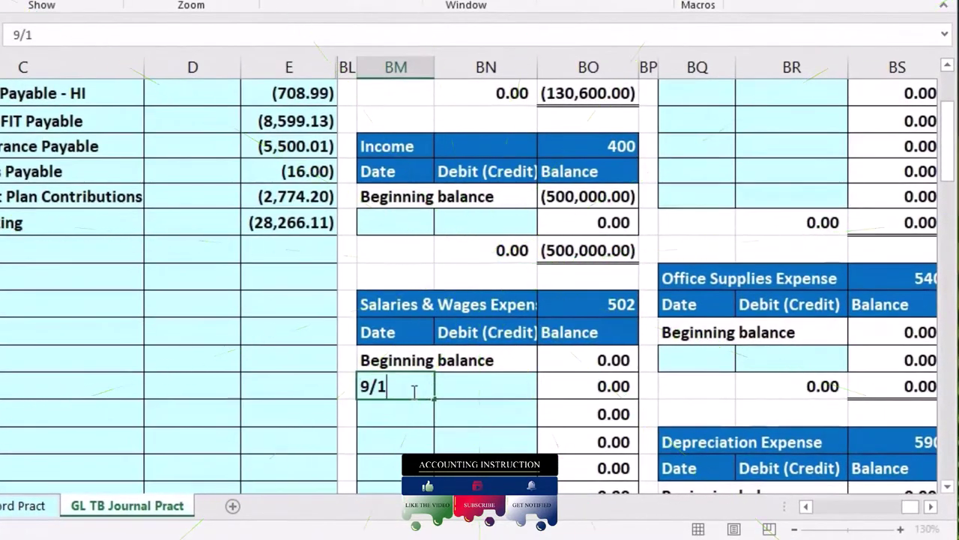
{"action": "key", "text": "Tab"}
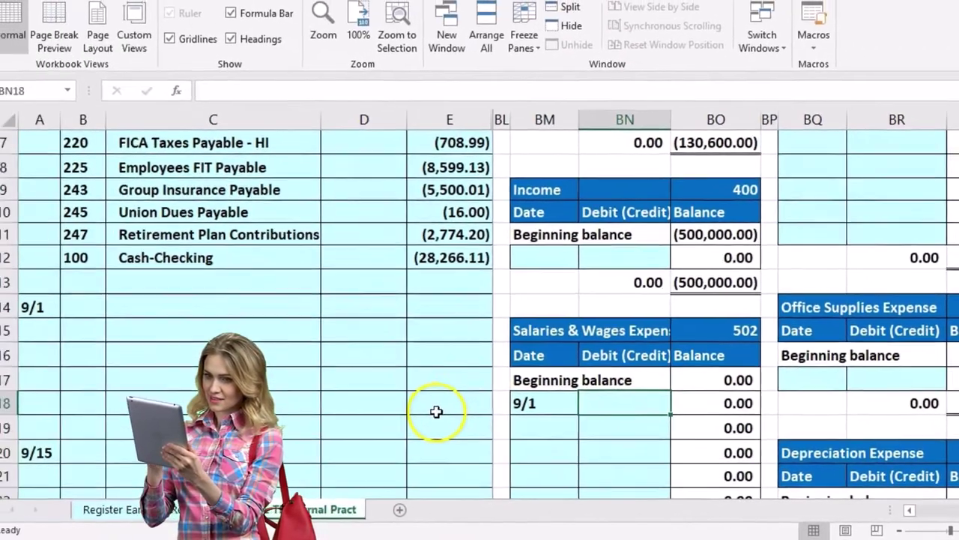
- Post the salaries debit in BN18 as a link to D5 of the journal entry, and open the cell's formula for review
{"action": "scroll", "coordinate": [455, 372], "scroll_direction": "up", "scroll_amount": 2}
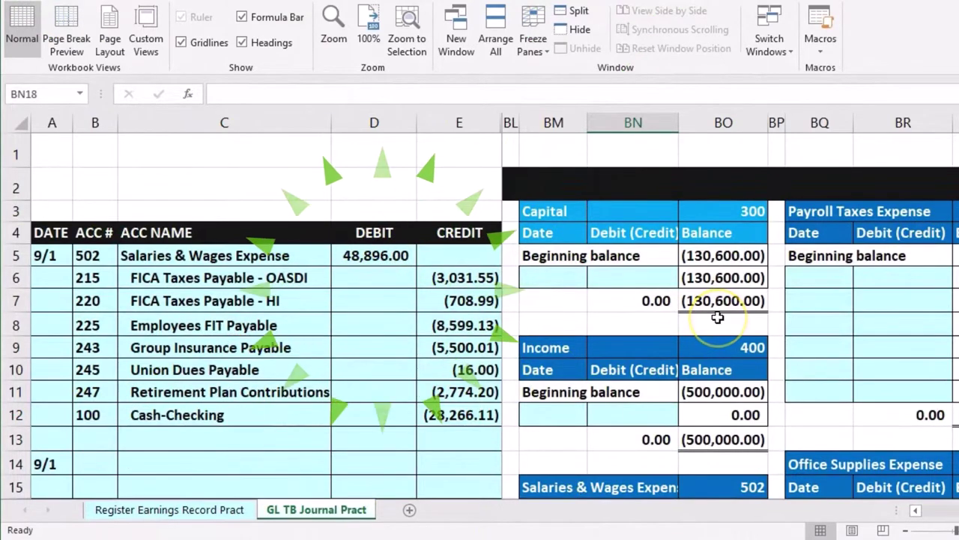
{"action": "scroll", "coordinate": [698, 300], "scroll_direction": "down", "scroll_amount": 1}
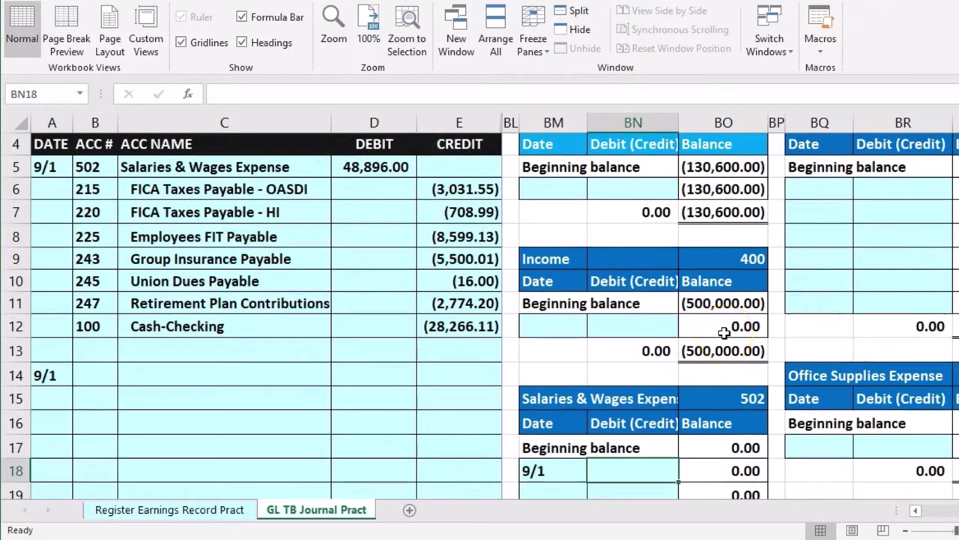
{"action": "type", "text": "="}
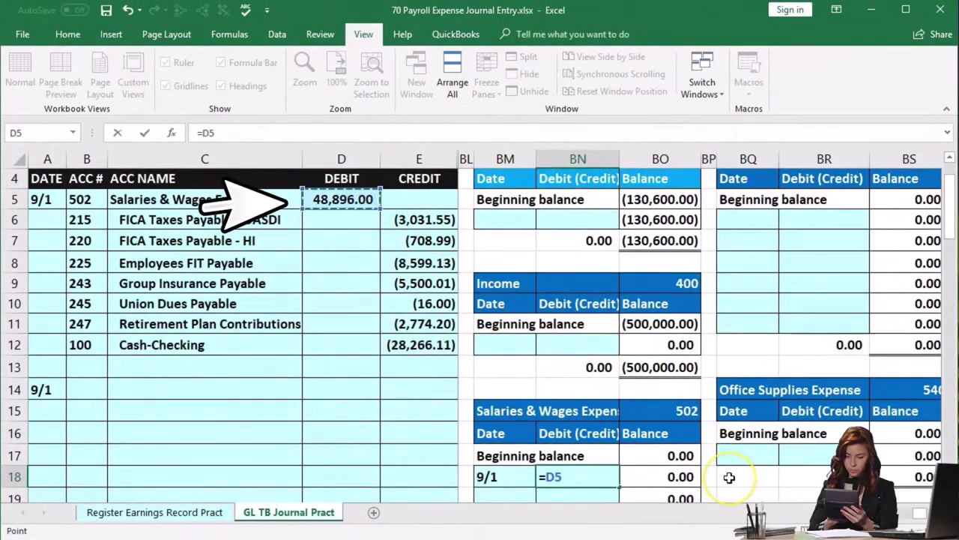
{"action": "key", "text": "Return"}
{"action": "left_click", "coordinate": [683, 463]}
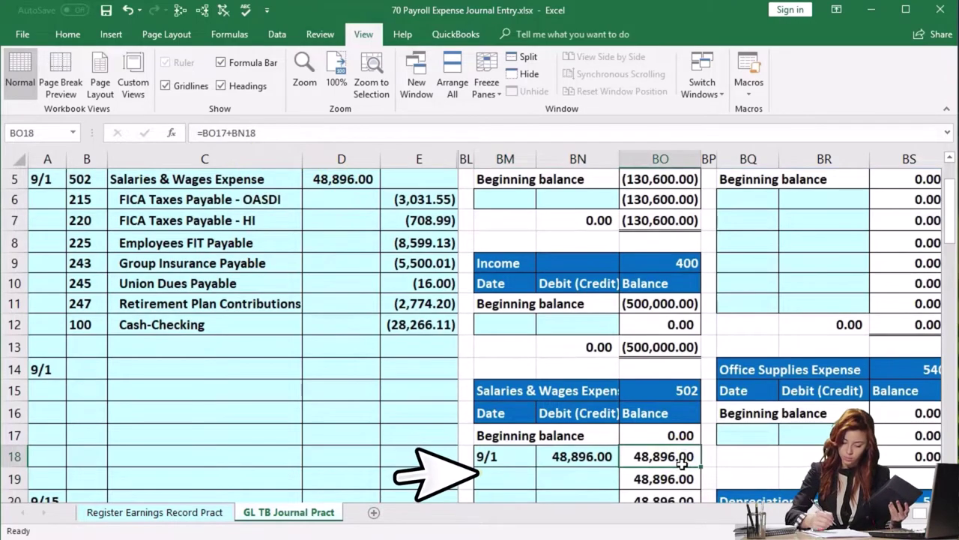
{"action": "scroll", "coordinate": [682, 464], "scroll_direction": "down", "scroll_amount": 1}
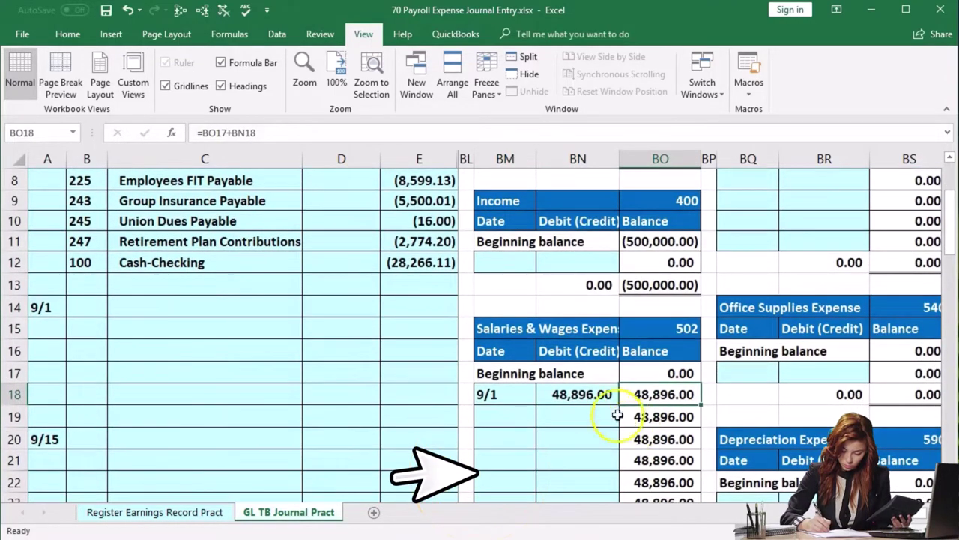
{"action": "double_click", "coordinate": [578, 393]}
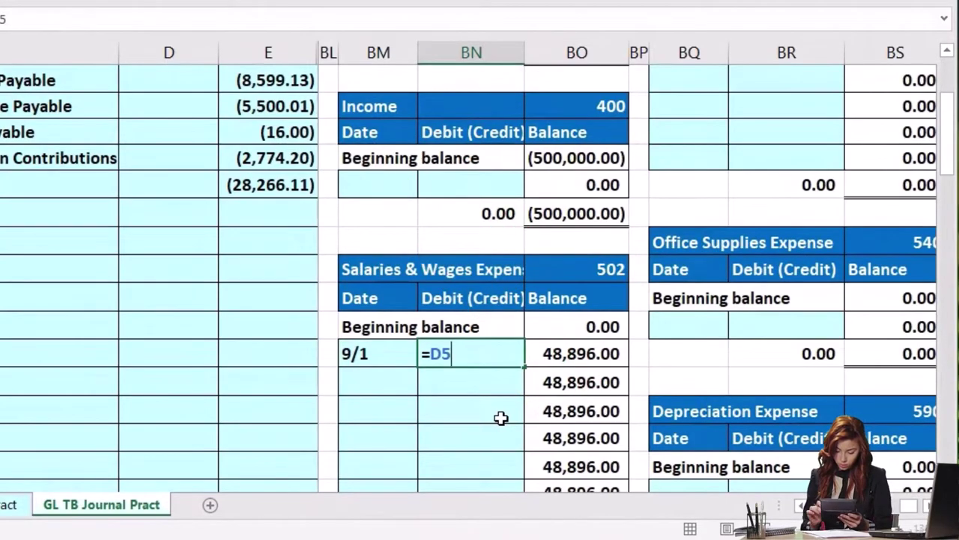
- Close the salaries posting formula and check the Salaries & Wages Expense (502) row and totals in the trial balance
{"action": "key", "text": "Return"}
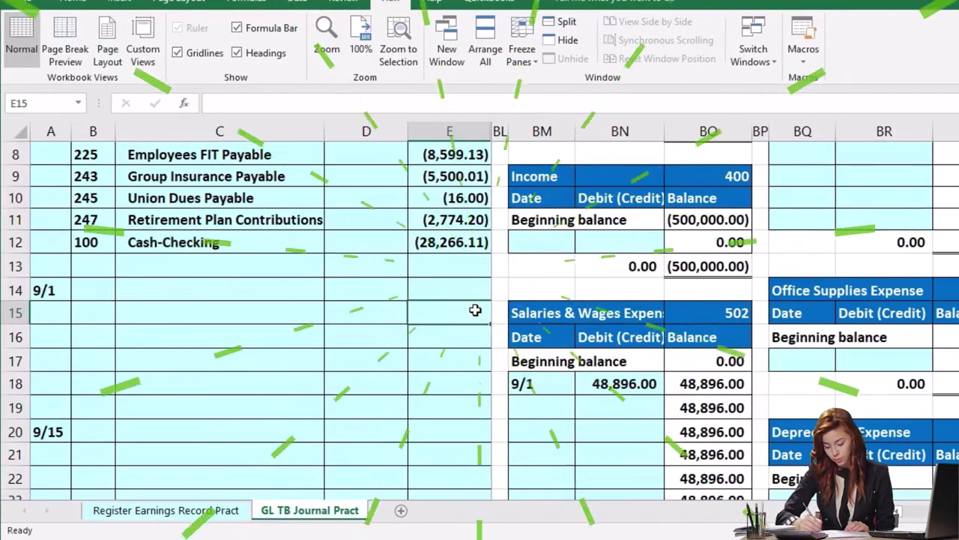
{"action": "key", "text": "Right"}
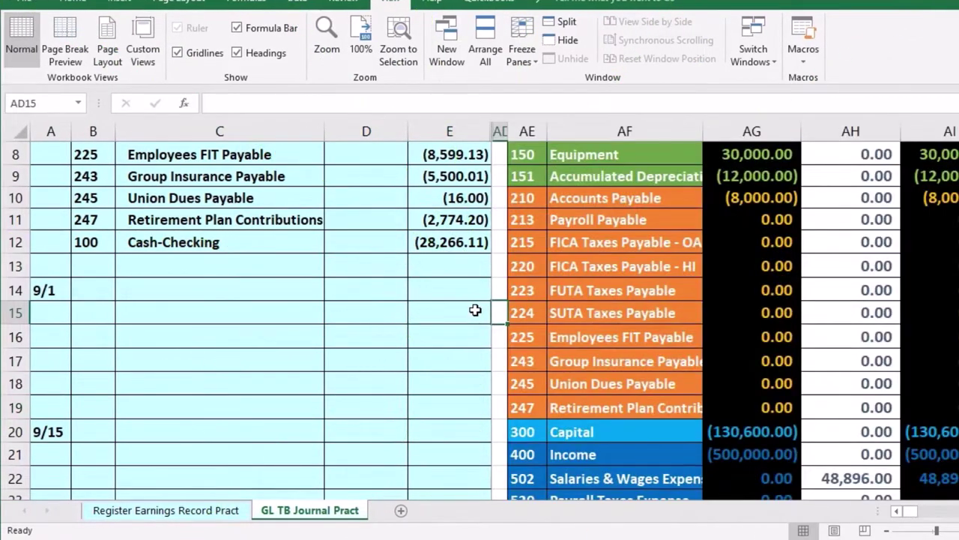
{"action": "scroll", "coordinate": [476, 309], "scroll_direction": "up", "scroll_amount": 2}
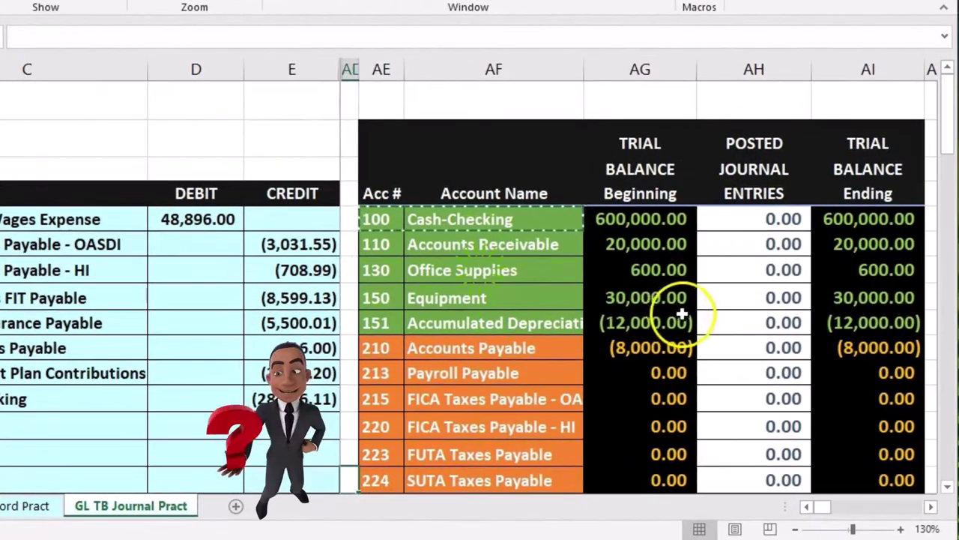
{"action": "scroll", "coordinate": [792, 343], "scroll_direction": "down", "scroll_amount": 1}
{"action": "scroll", "coordinate": [686, 313], "scroll_direction": "down", "scroll_amount": 2}
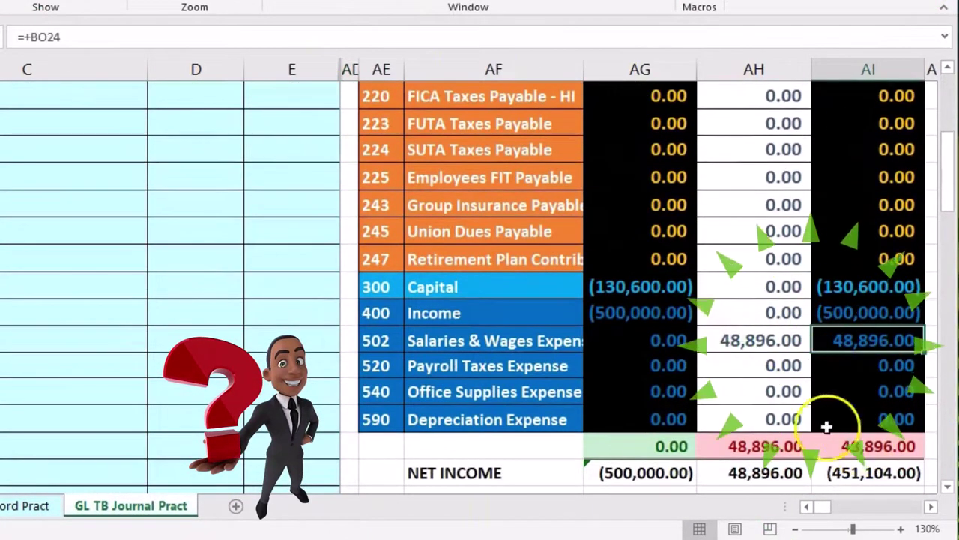
{"action": "scroll", "coordinate": [793, 481], "scroll_direction": "down", "scroll_amount": 1}
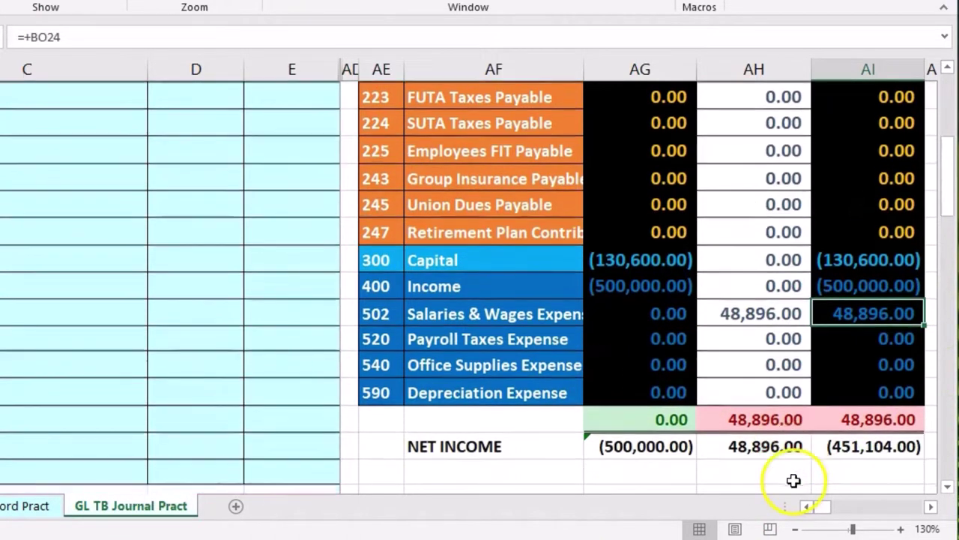
- Review the Net Income formulas in AG27 and AI27 for the beginning and ending trial balance
{"action": "left_click", "coordinate": [654, 397]}
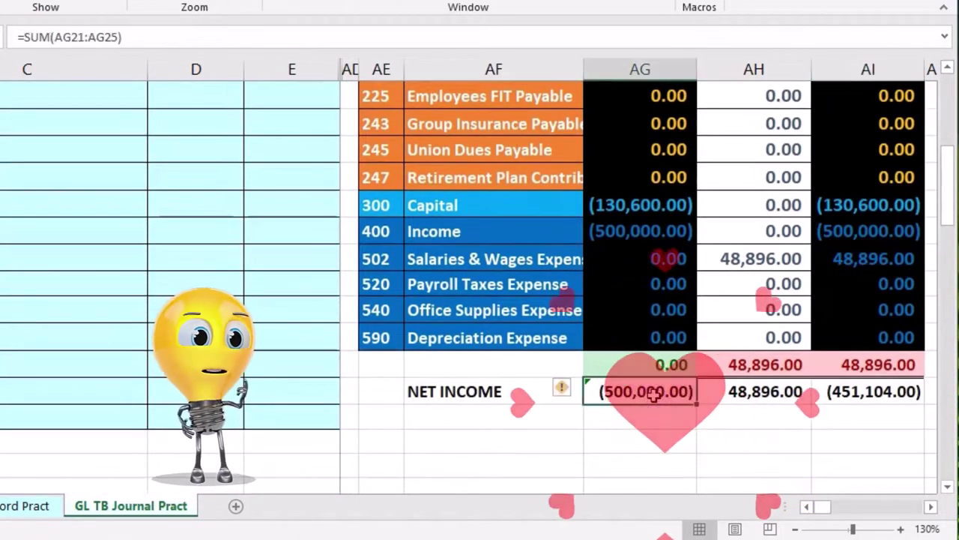
{"action": "double_click", "coordinate": [659, 397]}
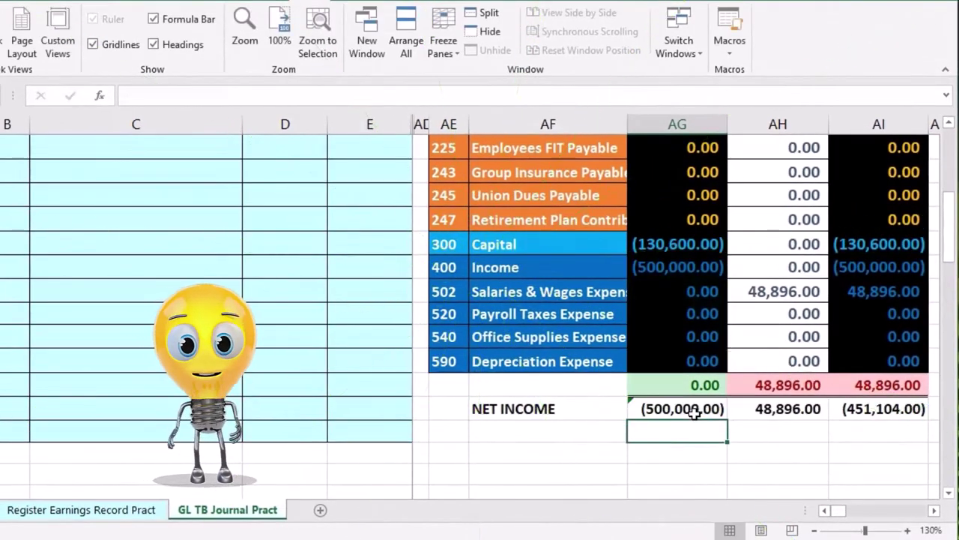
{"action": "left_click", "coordinate": [766, 412]}
{"action": "left_click", "coordinate": [865, 410]}
{"action": "double_click", "coordinate": [866, 409]}
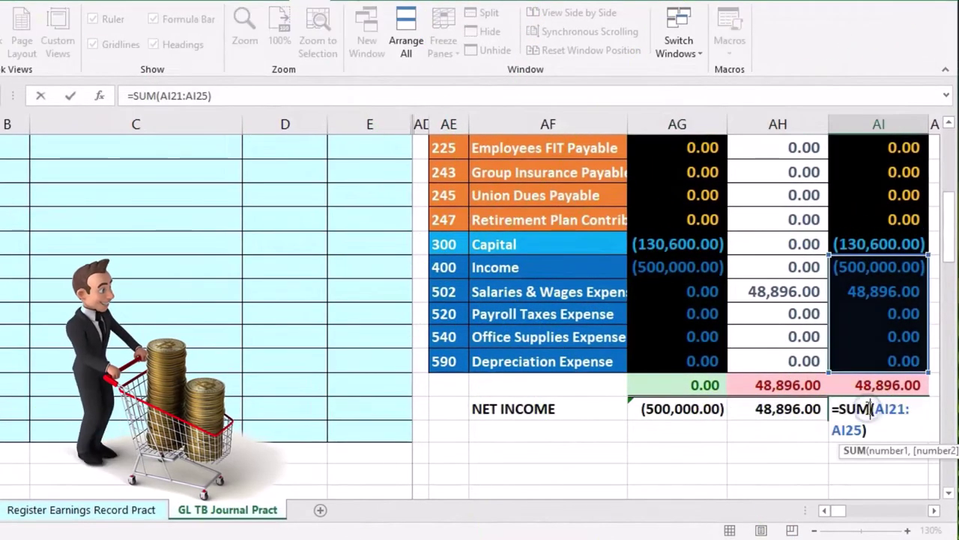
{"action": "key", "text": "Return"}
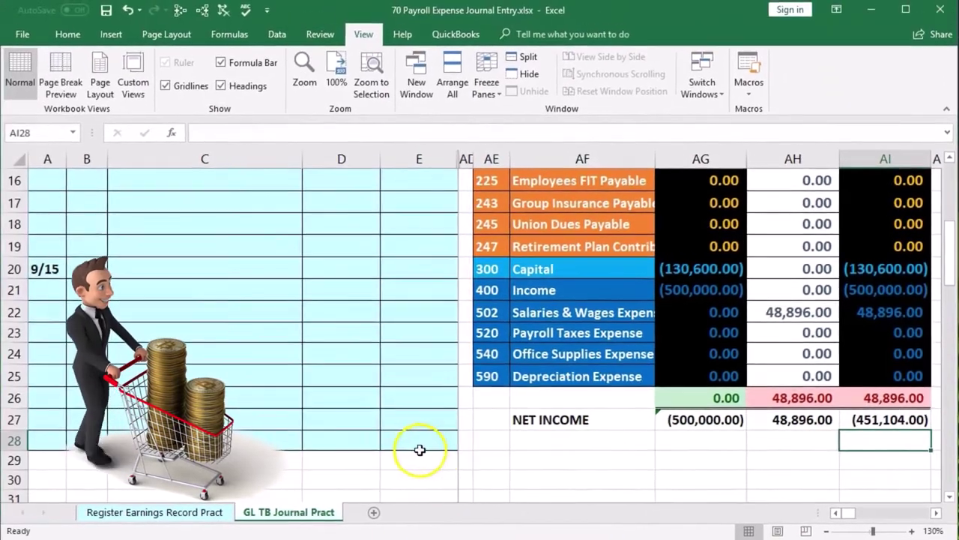
- Post the 9/1 FICA Taxes Payable - OASDI (215) credit in its ledger account, entering the date in AS6 and linking AT6 to E6
{"action": "scroll", "coordinate": [410, 447], "scroll_direction": "up", "scroll_amount": 4}
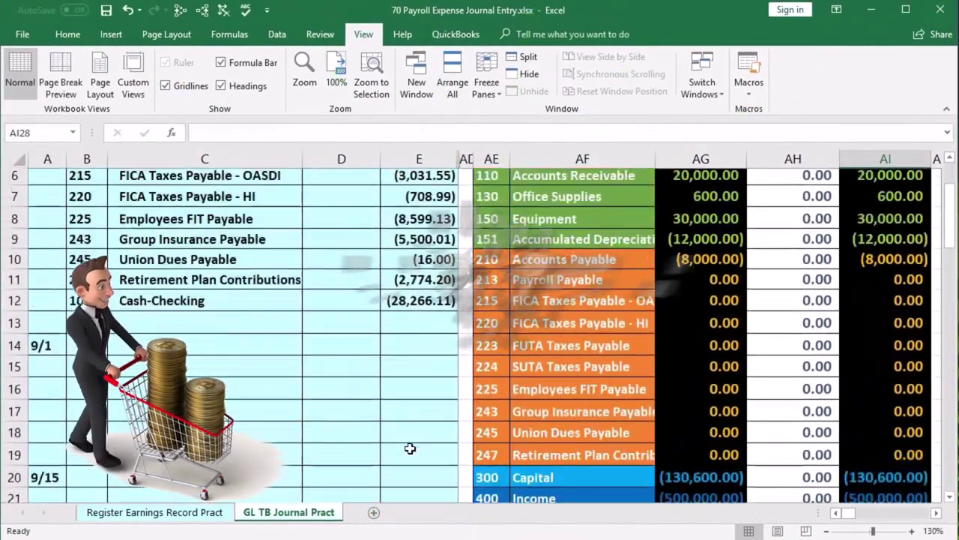
{"action": "left_click_drag", "start_coordinate": [97, 220], "coordinate": [112, 219]}
{"action": "key", "text": "ctrl+c"}
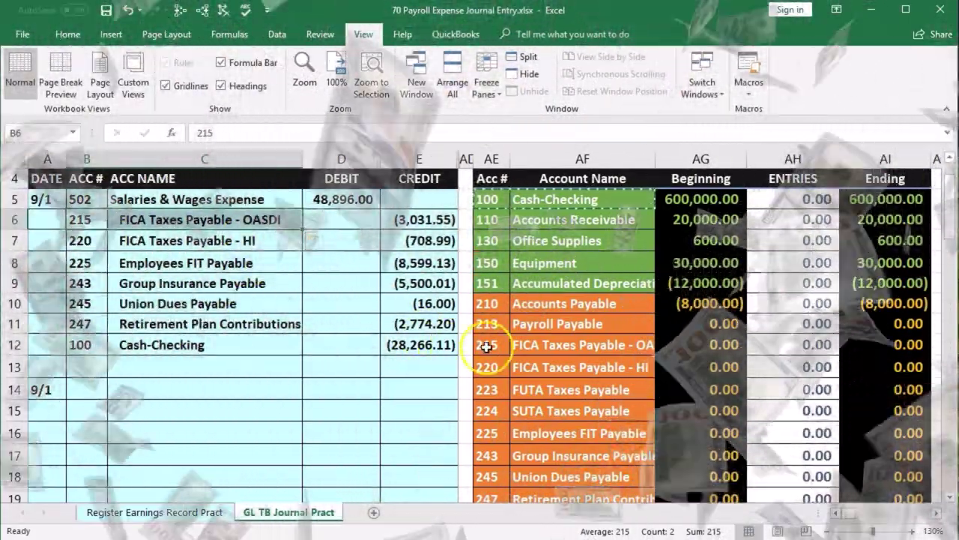
{"action": "left_click", "coordinate": [486, 345]}
{"action": "key", "text": "ctrl+v"}
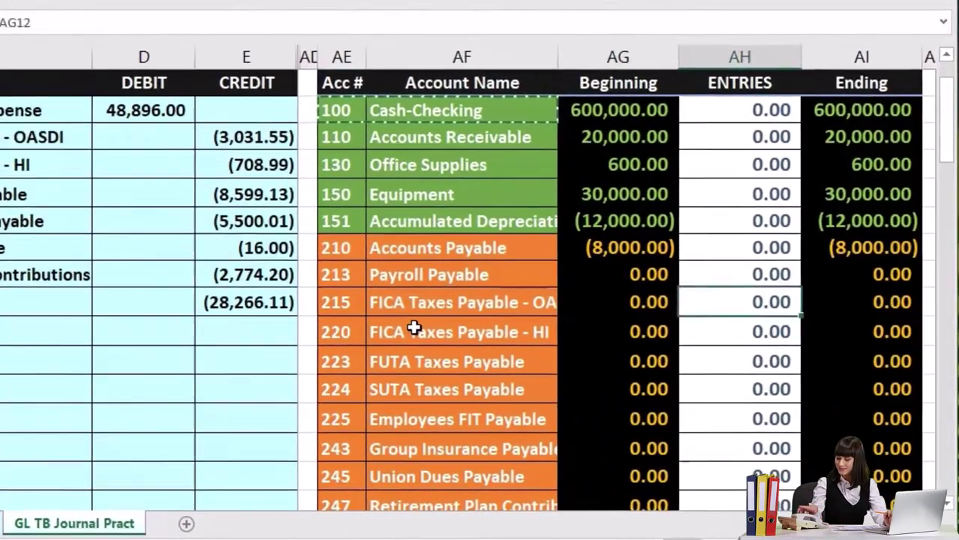
{"action": "scroll", "coordinate": [547, 365], "scroll_direction": "right", "scroll_amount": 2}
{"action": "scroll", "coordinate": [412, 326], "scroll_direction": "right", "scroll_amount": 6}
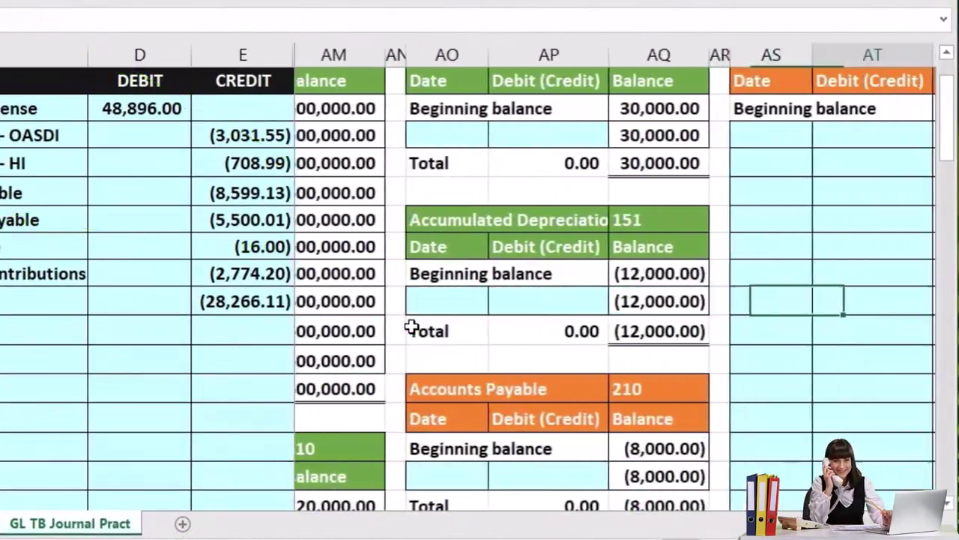
{"action": "scroll", "coordinate": [412, 326], "scroll_direction": "right", "scroll_amount": 2}
{"action": "scroll", "coordinate": [411, 326], "scroll_direction": "up", "scroll_amount": 2}
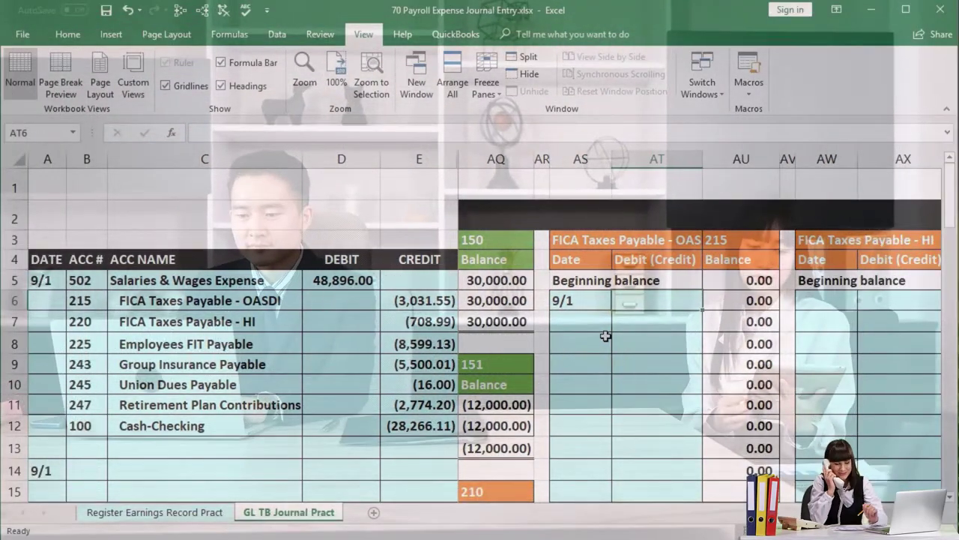
{"action": "type", "text": "="}
{"action": "left_click", "coordinate": [414, 300]}
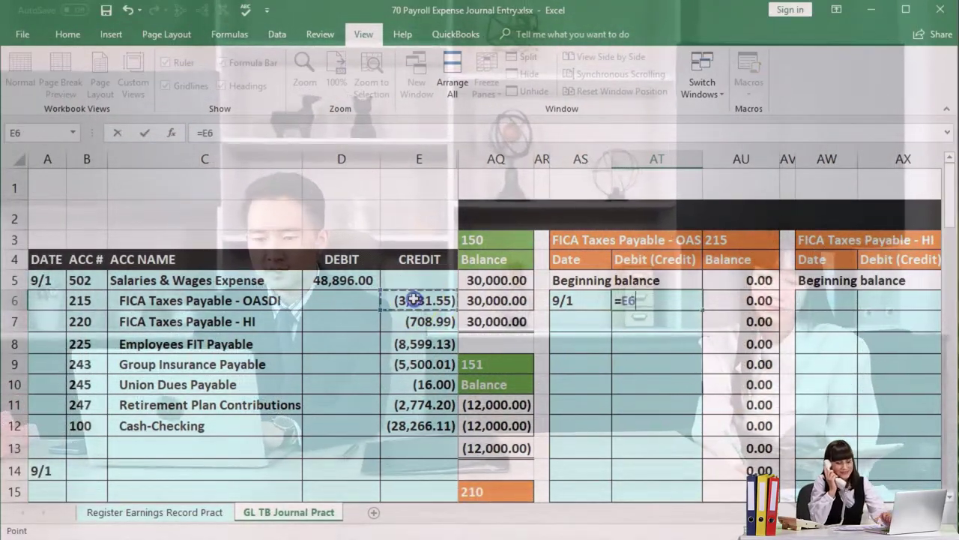
{"action": "key", "text": "Return"}
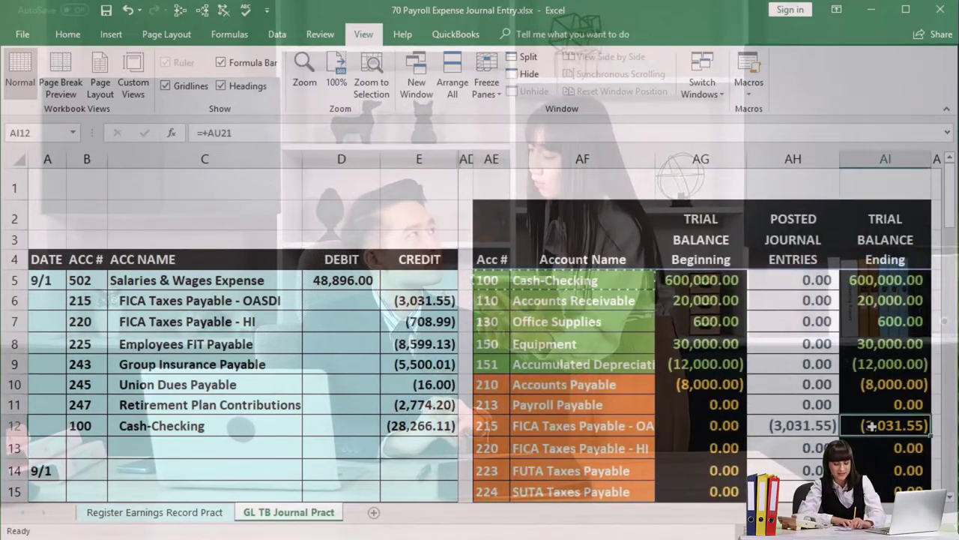
- Post the 9/1 FICA Taxes Payable - HI (220) credit in its ledger account, entering the date in AW6 and linking AX6 to E7
{"action": "left_click_drag", "start_coordinate": [81, 322], "coordinate": [110, 322]}
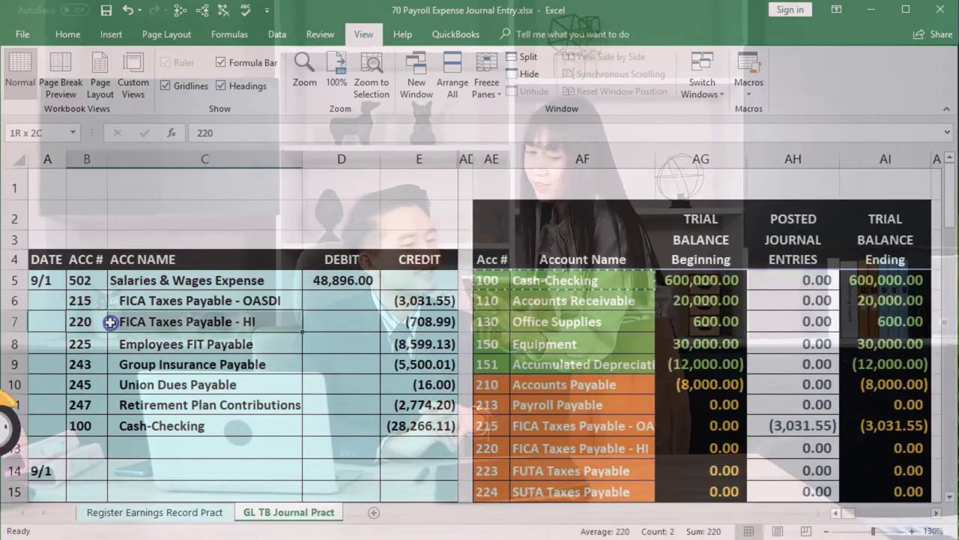
{"action": "left_click_drag", "start_coordinate": [488, 448], "coordinate": [520, 447]}
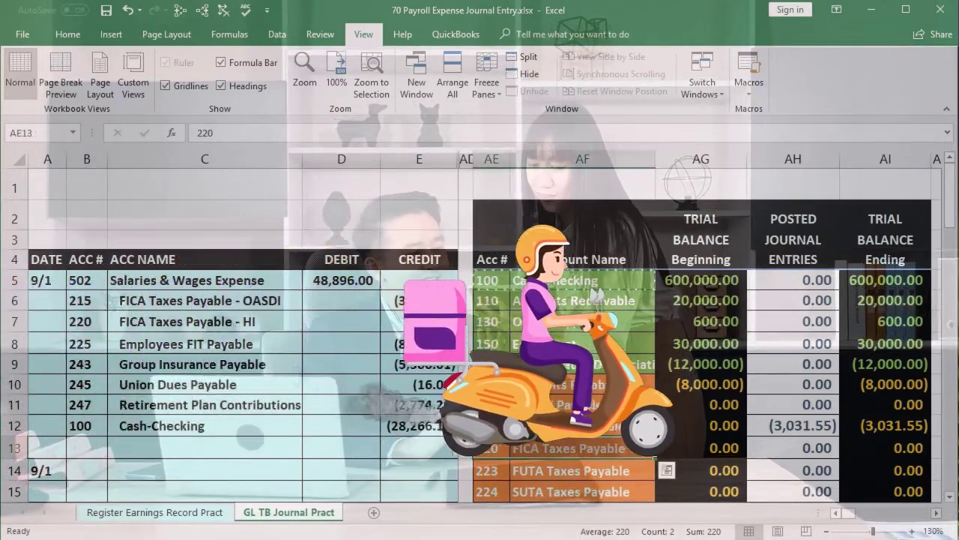
{"action": "key", "text": "Right"}
{"action": "key", "text": "Right"}
{"action": "key", "text": "Right"}
{"action": "key", "text": "Right"}
{"action": "key", "text": "Right"}
{"action": "key", "text": "Right"}
{"action": "key", "text": "Right"}
{"action": "key", "text": "Right"}
{"action": "key", "text": "Right"}
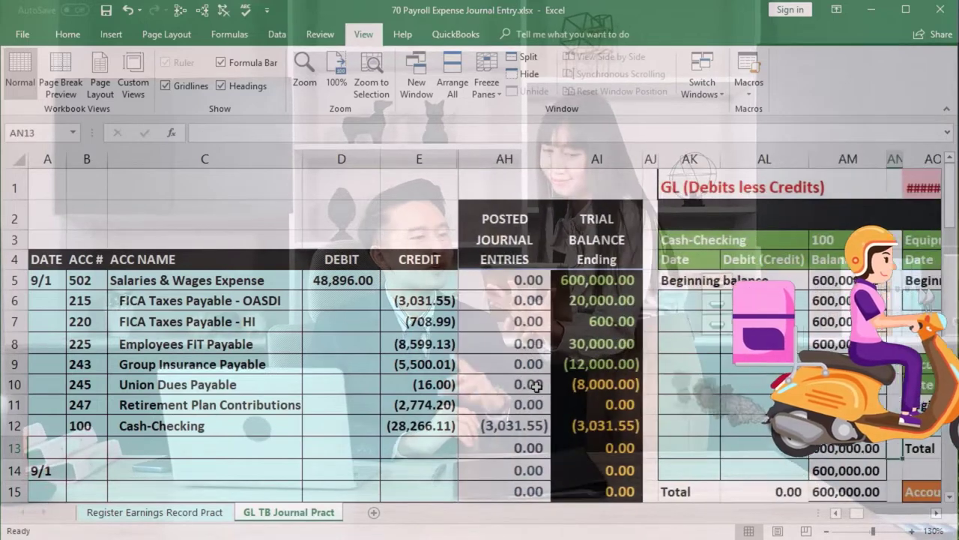
{"action": "key", "text": "Right"}
{"action": "key", "text": "Right"}
{"action": "key", "text": "Right"}
{"action": "key", "text": "Right"}
{"action": "key", "text": "Right"}
{"action": "key", "text": "Right"}
{"action": "key", "text": "Right"}
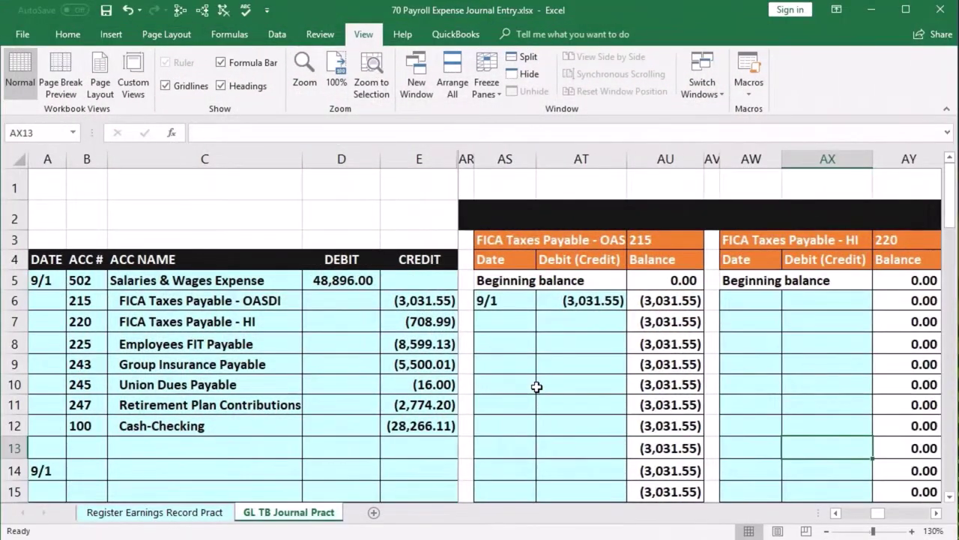
{"action": "key", "text": "Right"}
{"action": "key", "text": "Right"}
{"action": "key", "text": "Right"}
{"action": "key", "text": "Right"}
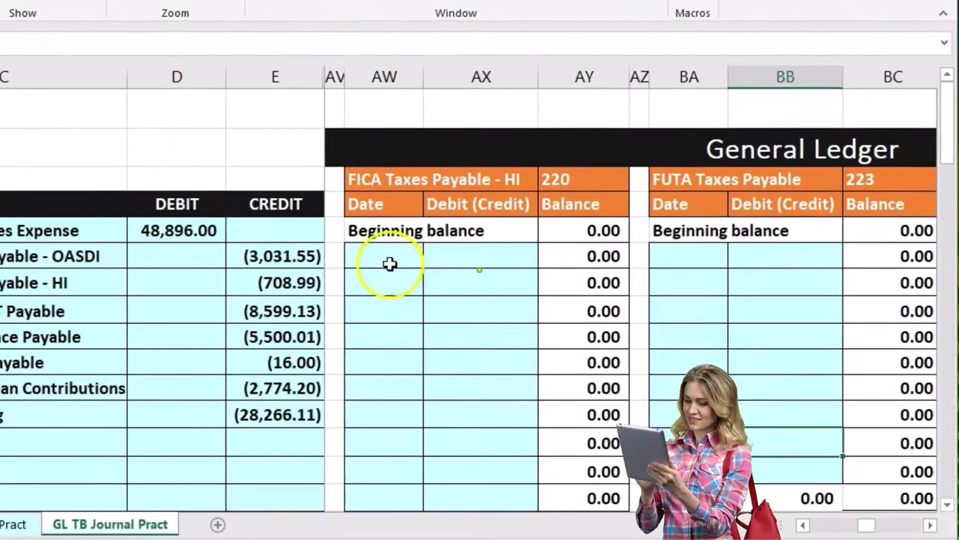
{"action": "left_click", "coordinate": [429, 274]}
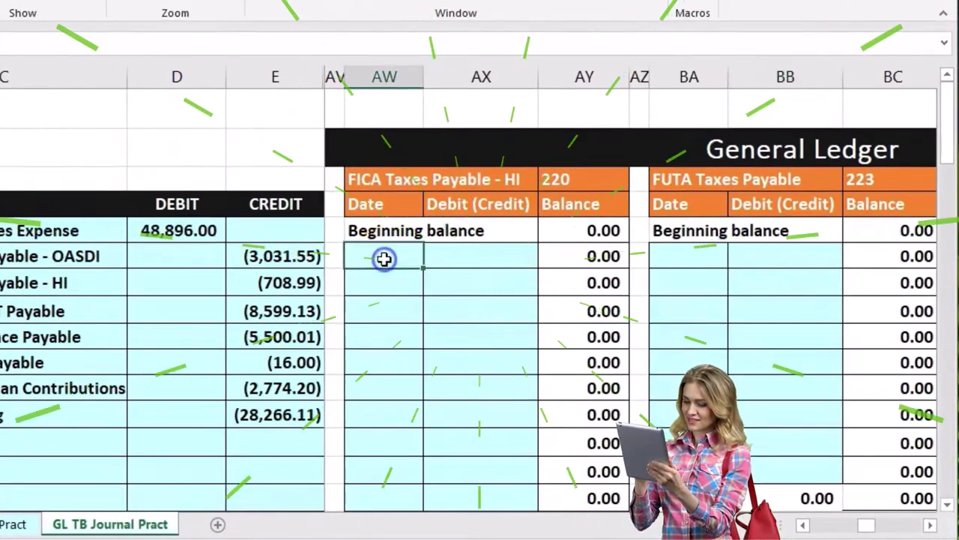
{"action": "type", "text": "9/"}
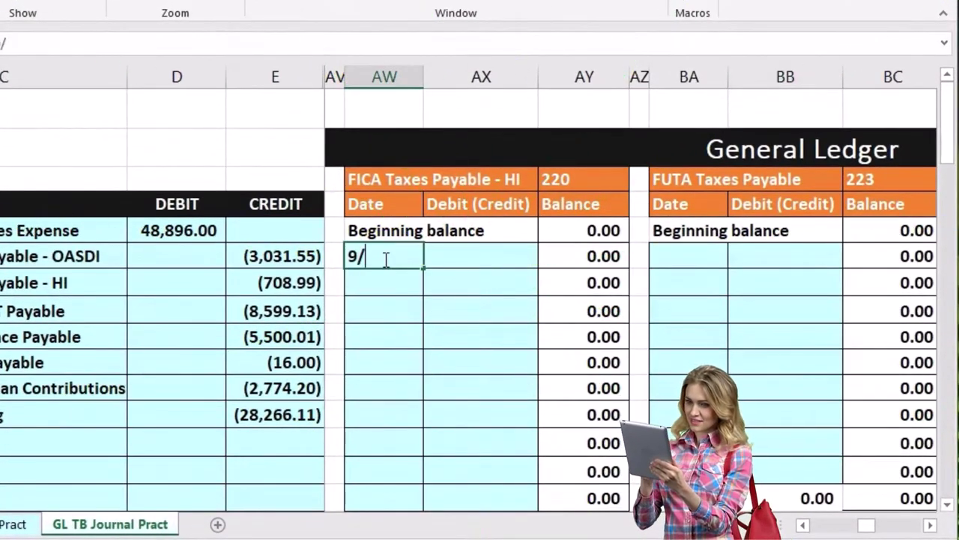
{"action": "type", "text": "1"}
{"action": "key", "text": "Tab"}
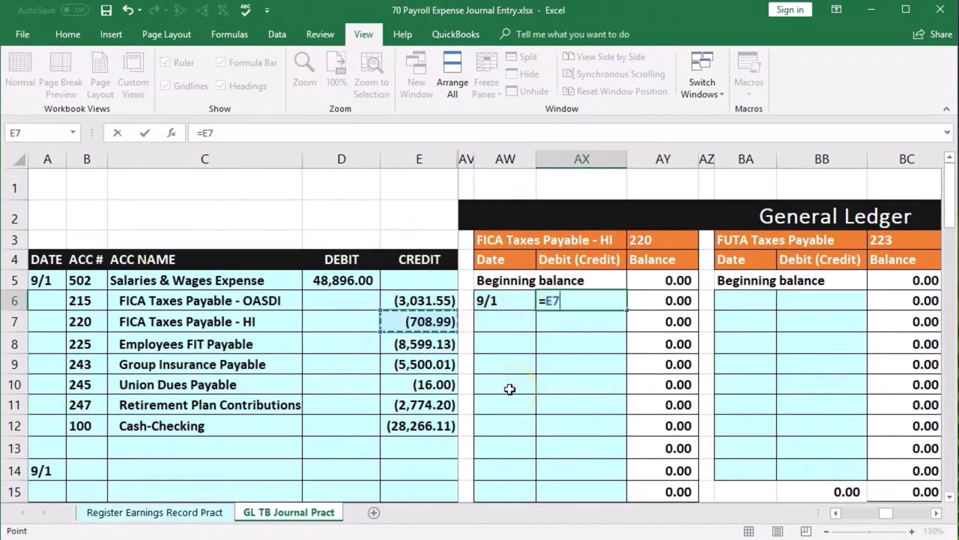
{"action": "key", "text": "Return"}
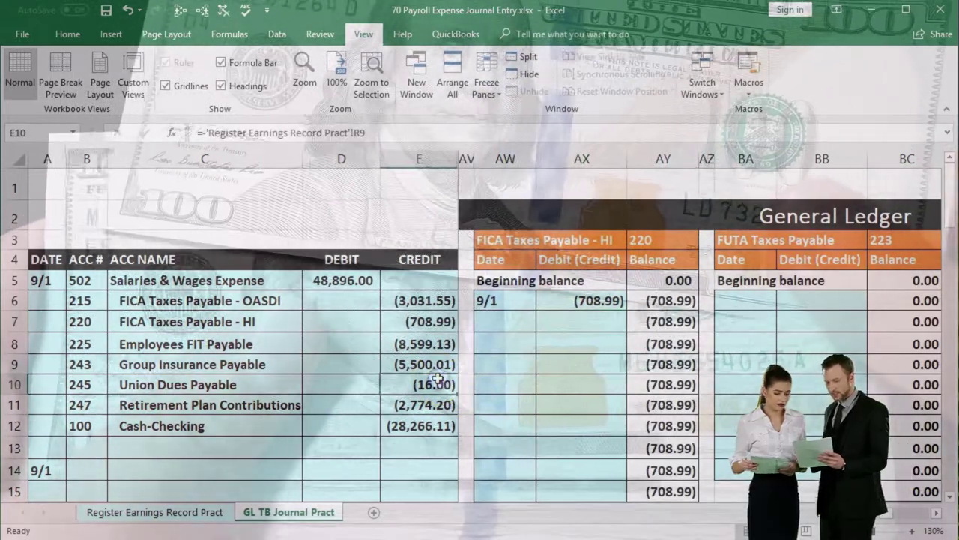
- Post the 9/1 Employees FIT Payable (225) credit in its ledger account, entering the date in BE6 and linking BF6 to E8
{"action": "key", "text": "Right"}
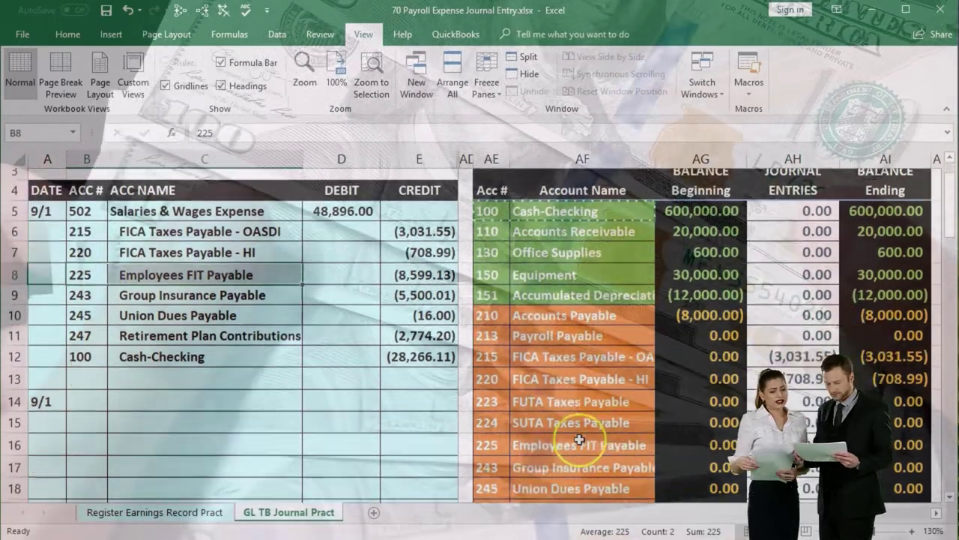
{"action": "scroll", "coordinate": [579, 439], "scroll_direction": "down", "scroll_amount": 1}
{"action": "left_click_drag", "start_coordinate": [580, 439], "coordinate": [520, 429]}
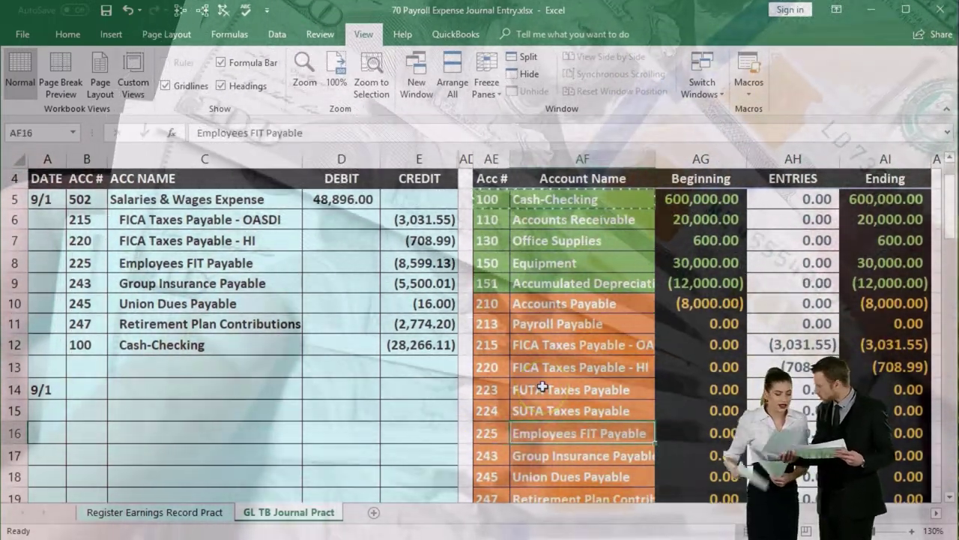
{"action": "key", "text": "Right"}
{"action": "key", "text": "Right"}
{"action": "key", "text": "Right"}
{"action": "key", "text": "Right"}
{"action": "key", "text": "Right"}
{"action": "key", "text": "Right"}
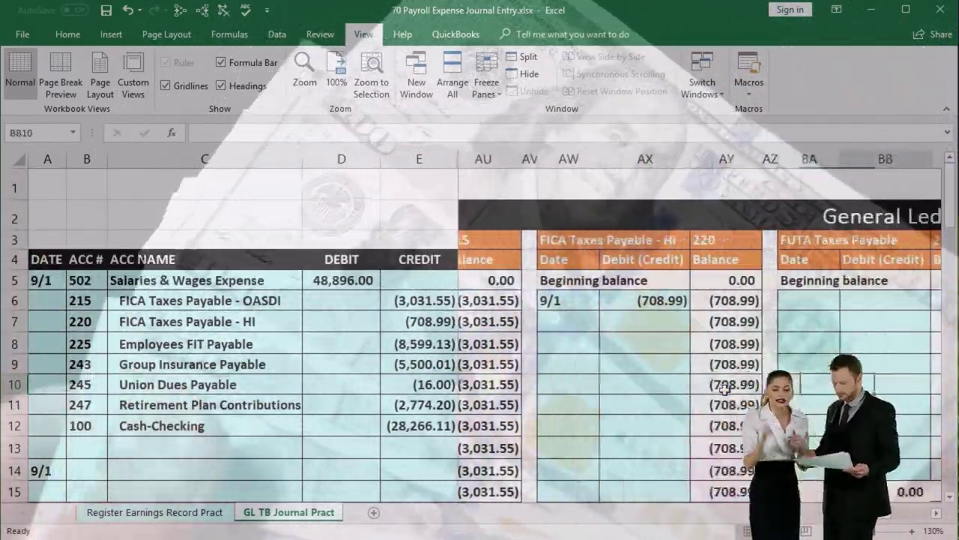
{"action": "key", "text": "Right"}
{"action": "key", "text": "Right"}
{"action": "key", "text": "Right"}
{"action": "key", "text": "Right"}
{"action": "key", "text": "Right"}
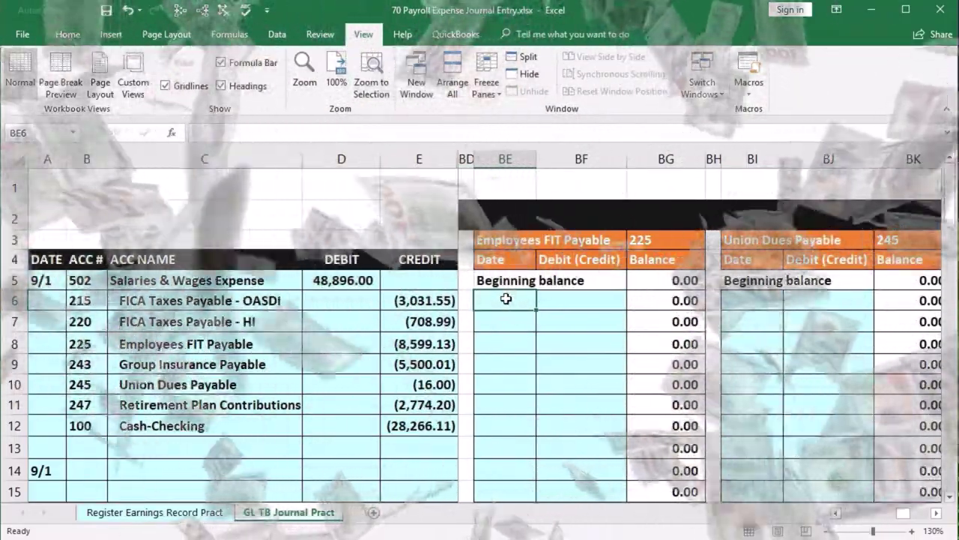
{"action": "type", "text": "9/1"}
{"action": "key", "text": "Tab"}
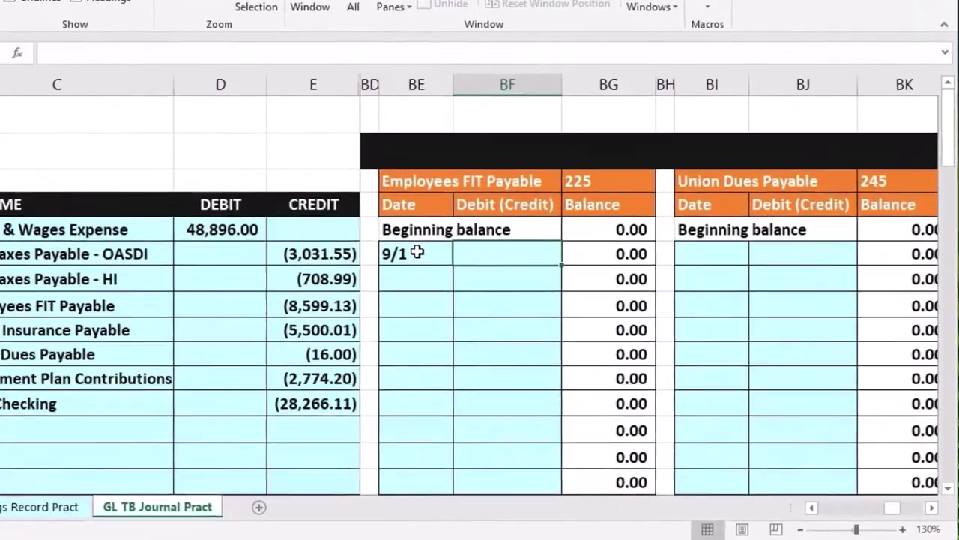
{"action": "type", "text": "="}
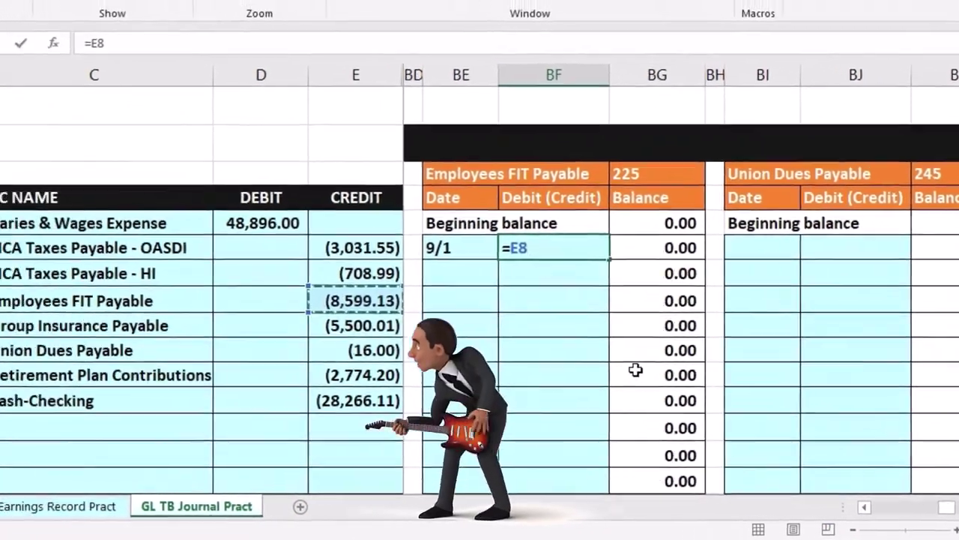
{"action": "key", "text": "Return"}
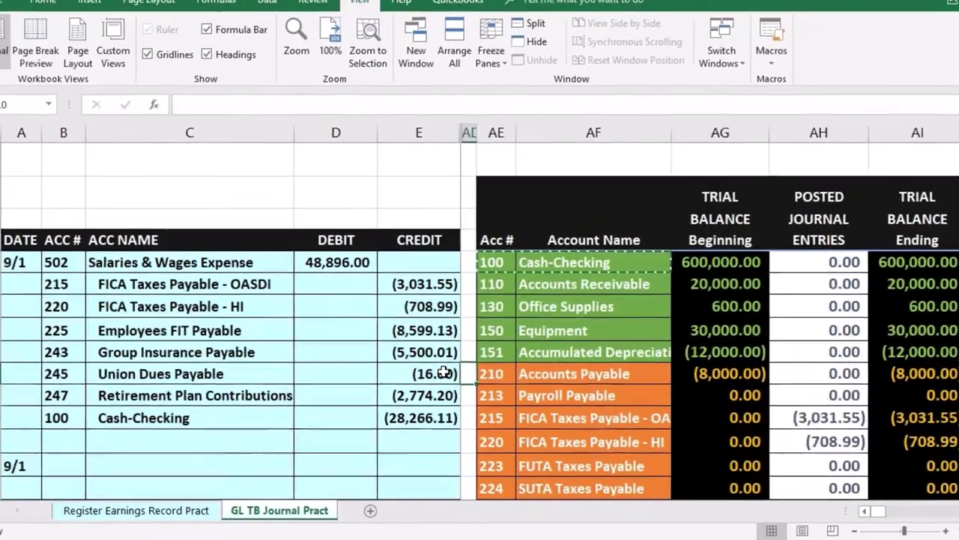
- Post the 9/1 Group Insurance Payable (243) credit in its ledger account, entering the date in BE21 and linking BF21 to E9
{"action": "scroll", "coordinate": [660, 413], "scroll_direction": "down", "scroll_amount": 1}
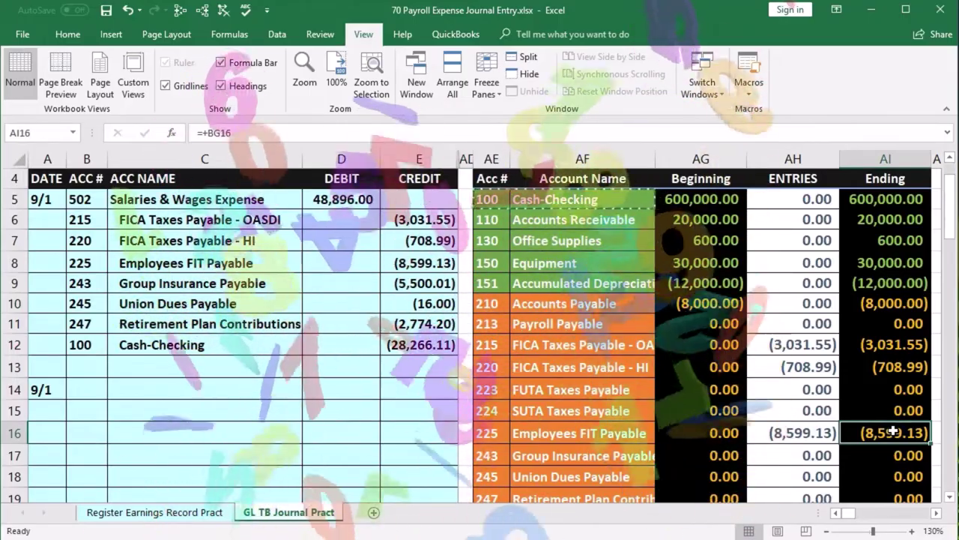
{"action": "left_click_drag", "start_coordinate": [85, 286], "coordinate": [120, 282]}
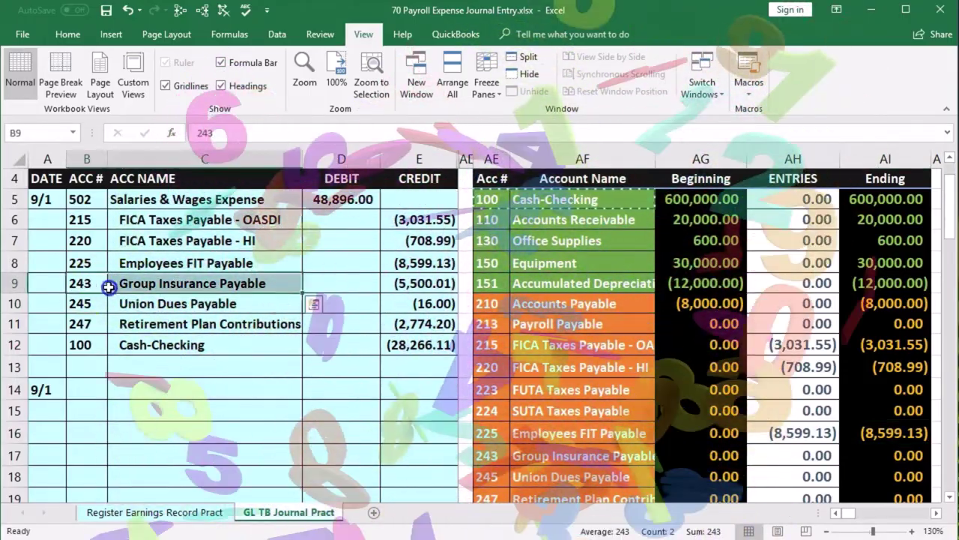
{"action": "left_click", "coordinate": [225, 289]}
{"action": "key", "text": "Right"}
{"action": "key", "text": "Right"}
{"action": "key", "text": "Right"}
{"action": "key", "text": "Right"}
{"action": "key", "text": "Right"}
{"action": "key", "text": "Right"}
{"action": "key", "text": "Right"}
{"action": "key", "text": "Right"}
{"action": "key", "text": "Right"}
{"action": "key", "text": "Right"}
{"action": "key", "text": "Right"}
{"action": "key", "text": "Right"}
{"action": "key", "text": "Right"}
{"action": "key", "text": "Right"}
{"action": "key", "text": "Right"}
{"action": "key", "text": "Right"}
{"action": "key", "text": "Right"}
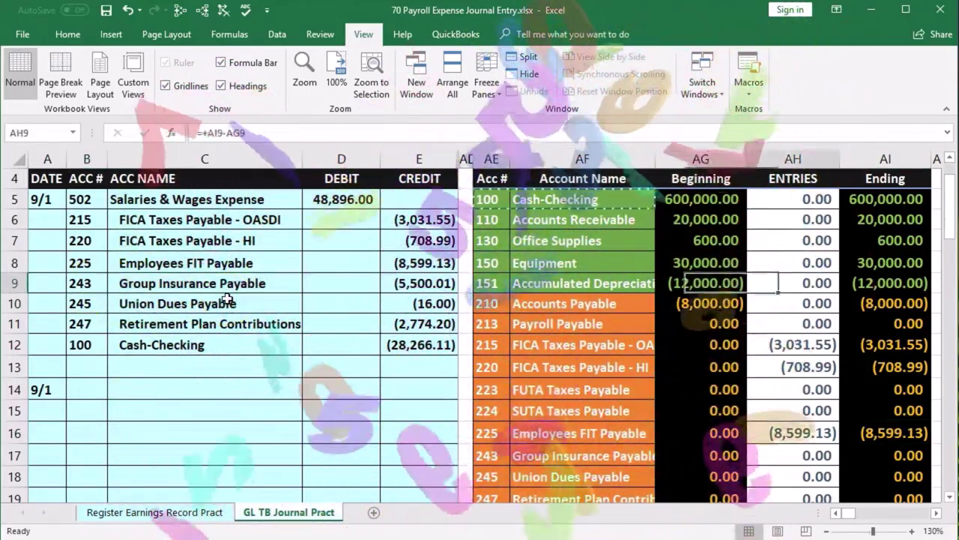
{"action": "key", "text": "Right"}
{"action": "key", "text": "Right"}
{"action": "key", "text": "Right"}
{"action": "key", "text": "Right"}
{"action": "key", "text": "Right"}
{"action": "key", "text": "Right"}
{"action": "key", "text": "Right"}
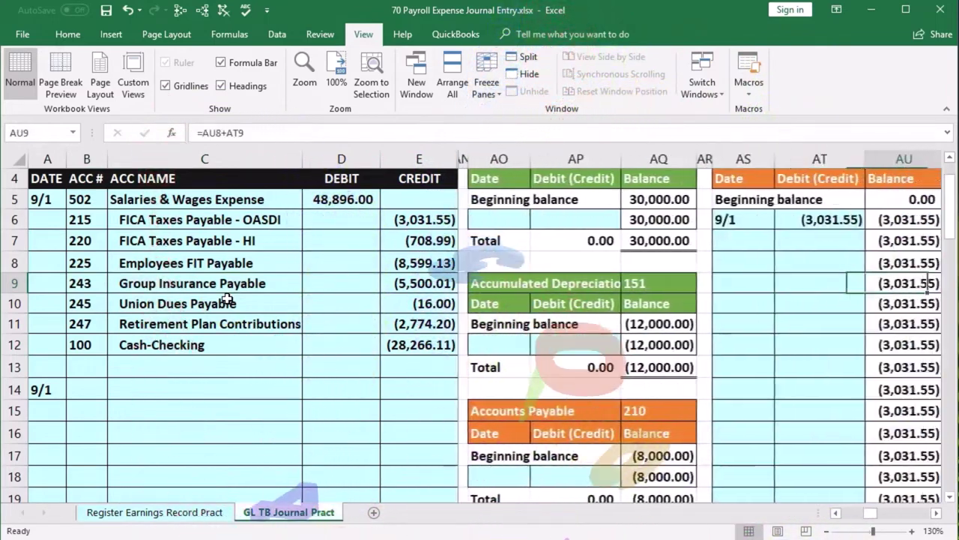
{"action": "key", "text": "Up"}
{"action": "key", "text": "Right"}
{"action": "key", "text": "Right"}
{"action": "key", "text": "Right"}
{"action": "key", "text": "Right"}
{"action": "key", "text": "Right"}
{"action": "key", "text": "Right"}
{"action": "key", "text": "Right"}
{"action": "key", "text": "Right"}
{"action": "key", "text": "Up"}
{"action": "key", "text": "Up"}
{"action": "key", "text": "Up"}
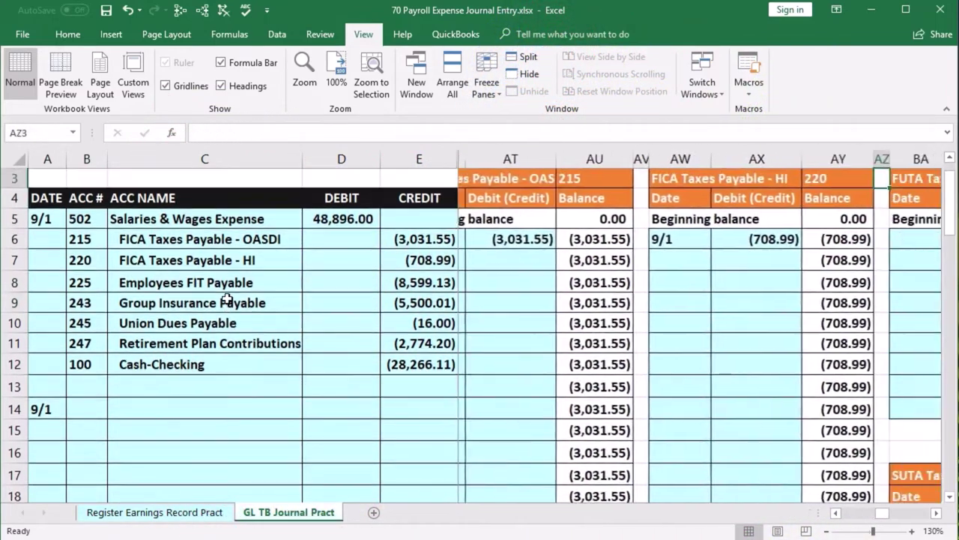
{"action": "key", "text": "Right"}
{"action": "key", "text": "Right"}
{"action": "key", "text": "Right"}
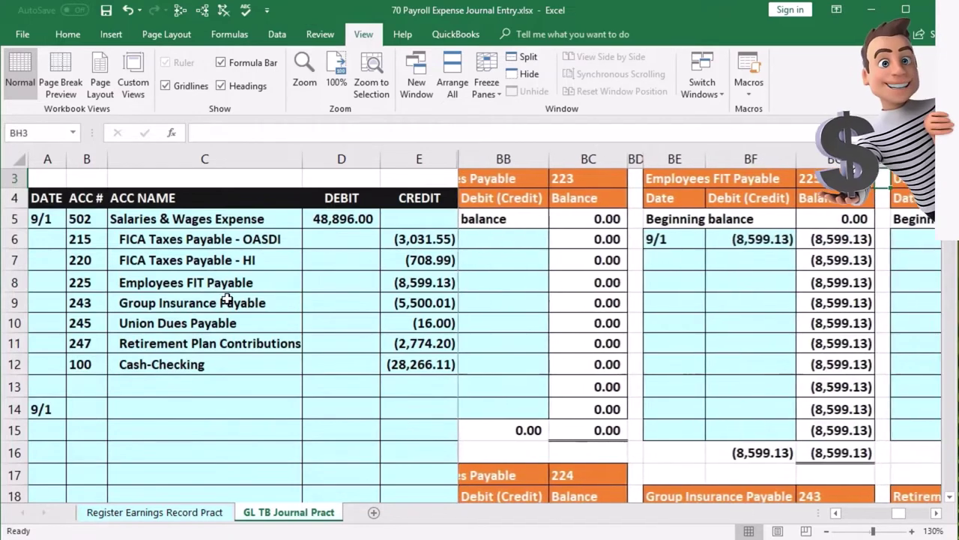
{"action": "scroll", "coordinate": [410, 380], "scroll_direction": "down", "scroll_amount": 2}
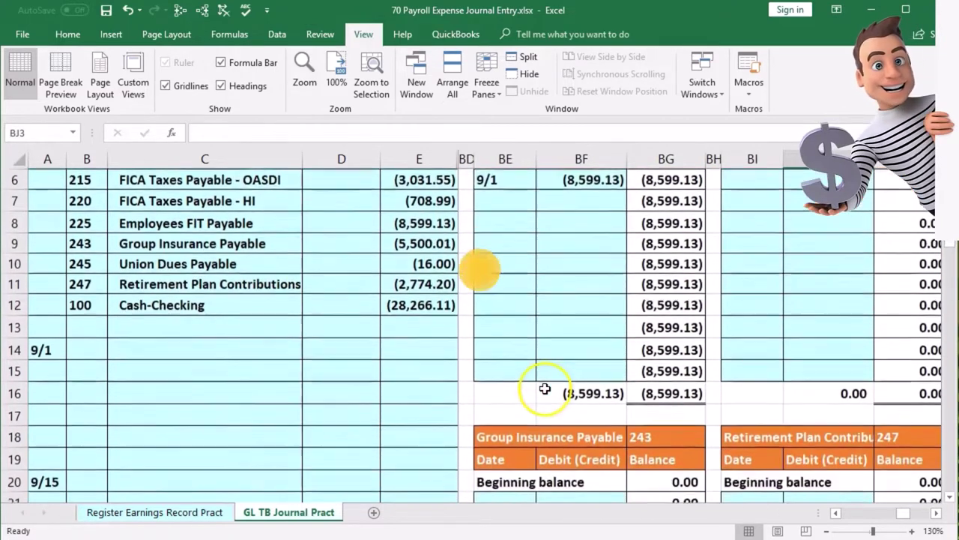
{"action": "left_click", "coordinate": [501, 440]}
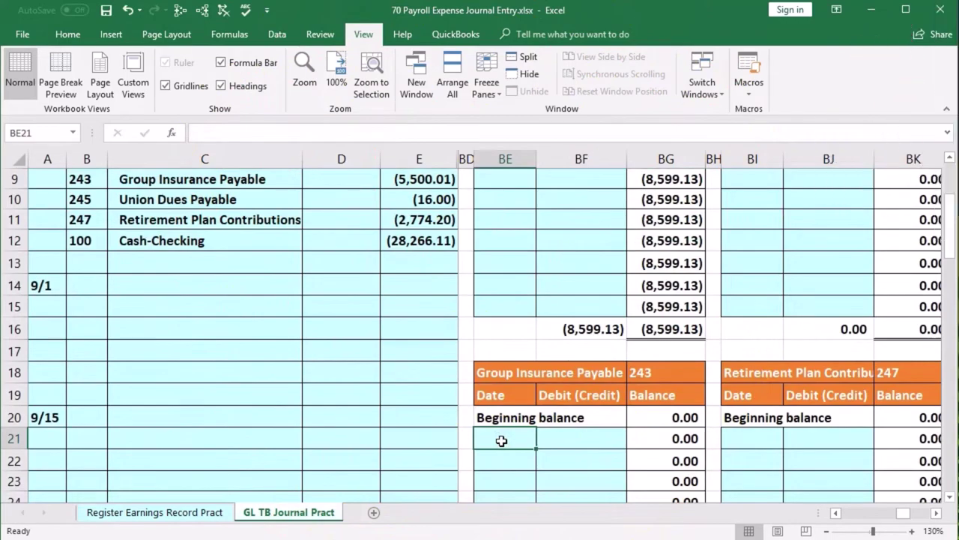
{"action": "type", "text": "9/1"}
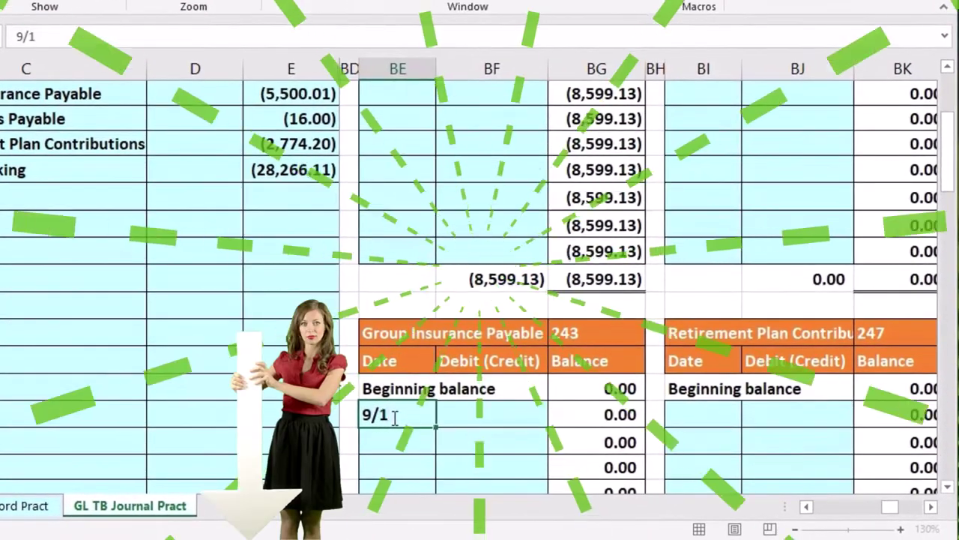
{"action": "key", "text": "Tab"}
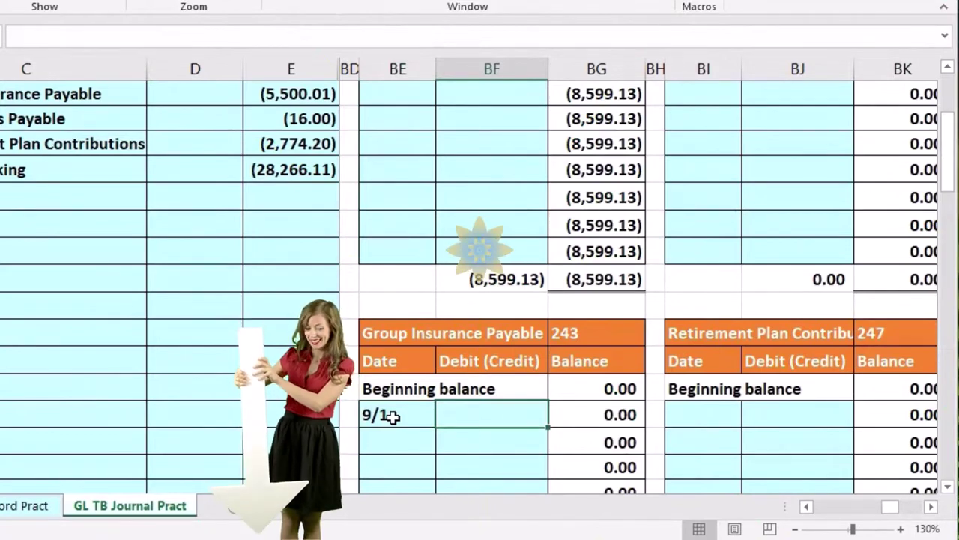
{"action": "type", "text": "="}
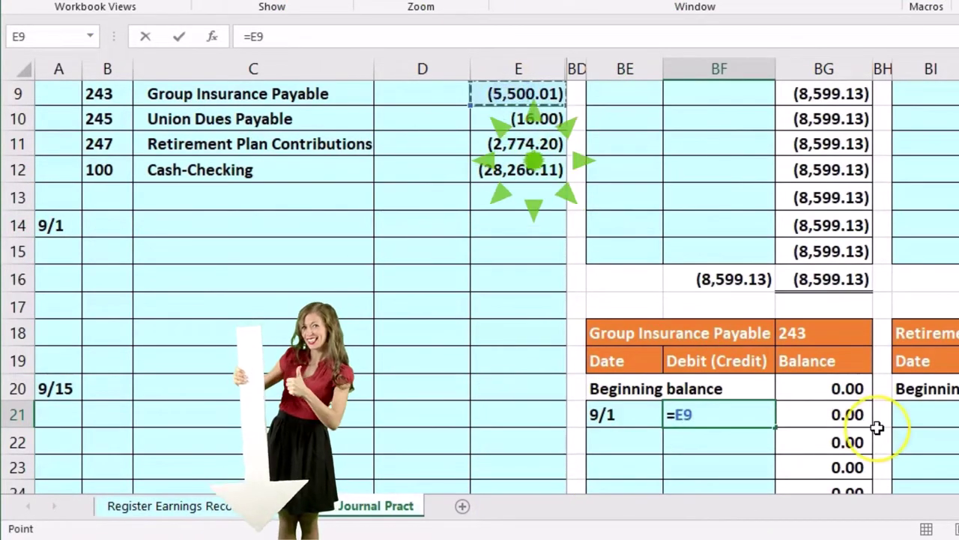
{"action": "key", "text": "Return"}
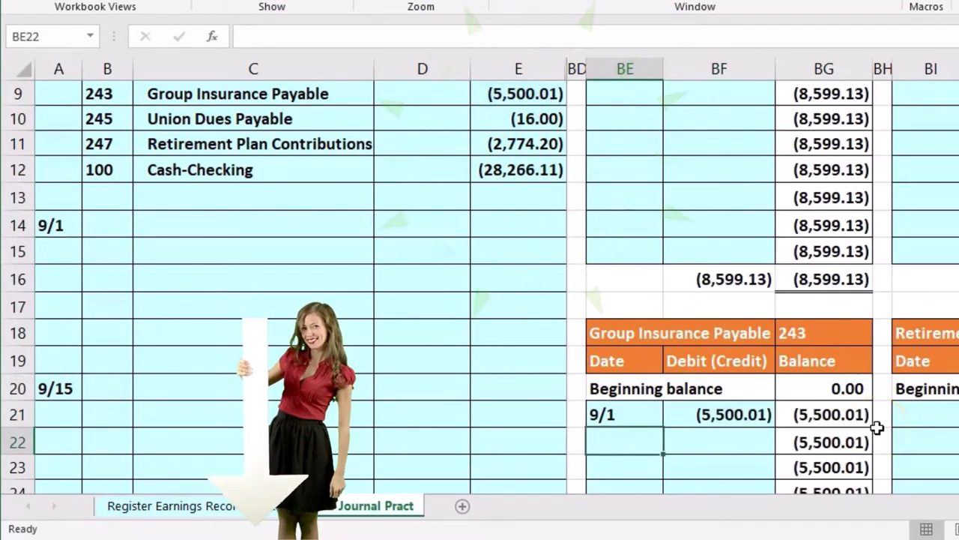
{"action": "left_click", "coordinate": [733, 415]}
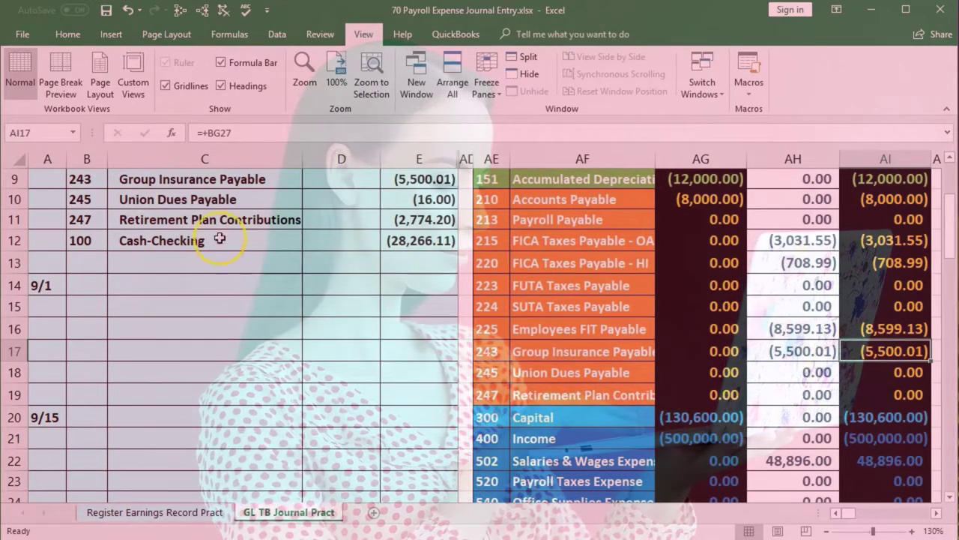
- Post the 9/1 Union Dues Payable (245) credit, entering the date in BI6 and linking BJ6 to E10, and check its trial balance line
{"action": "left_click_drag", "start_coordinate": [87, 200], "coordinate": [118, 202]}
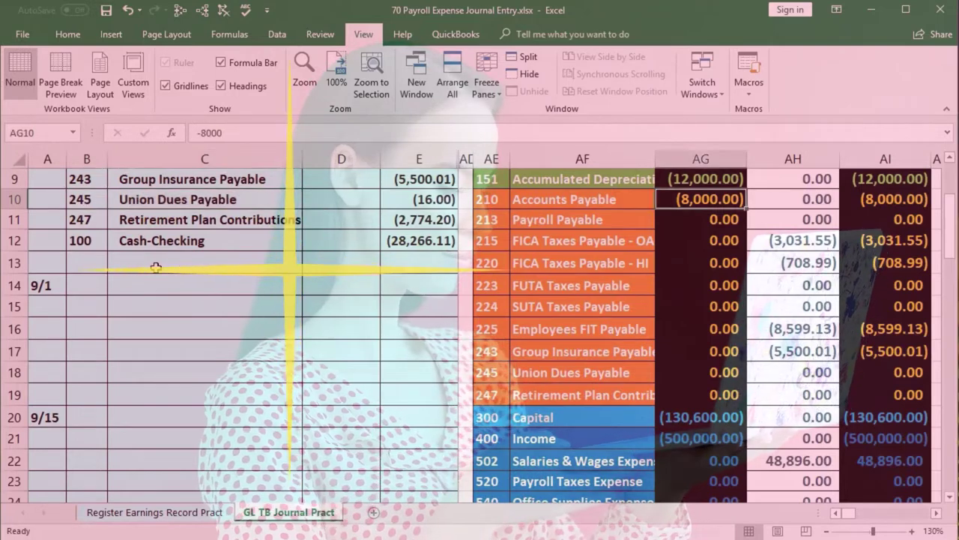
{"action": "key", "text": "Right"}
{"action": "key", "text": "Right"}
{"action": "key", "text": "Right"}
{"action": "key", "text": "Right"}
{"action": "key", "text": "Right"}
{"action": "key", "text": "Right"}
{"action": "key", "text": "Right"}
{"action": "key", "text": "Right"}
{"action": "key", "text": "Right"}
{"action": "key", "text": "Right"}
{"action": "key", "text": "Right"}
{"action": "key", "text": "Right"}
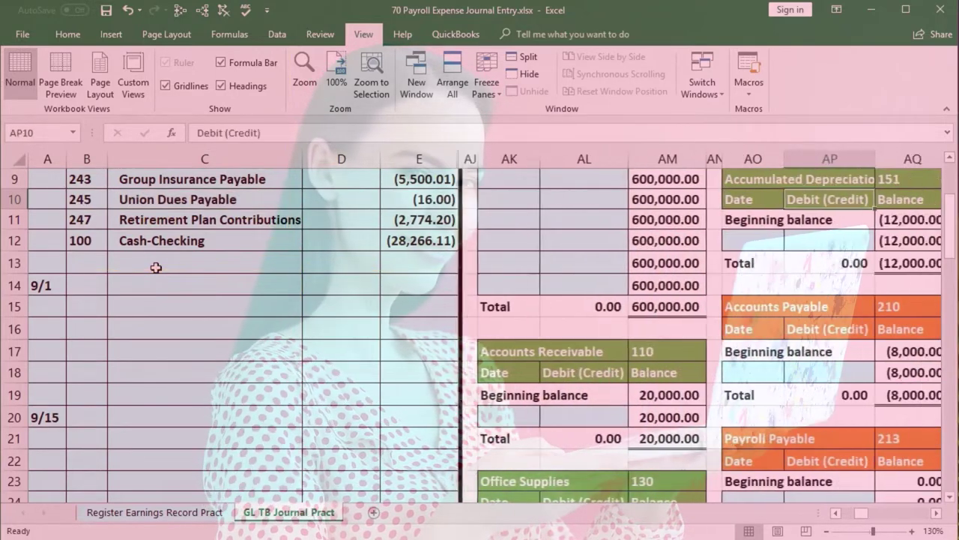
{"action": "key", "text": "Right"}
{"action": "key", "text": "Right"}
{"action": "key", "text": "Right"}
{"action": "key", "text": "Right"}
{"action": "key", "text": "Right"}
{"action": "key", "text": "Right"}
{"action": "key", "text": "Right"}
{"action": "key", "text": "Right"}
{"action": "key", "text": "Right"}
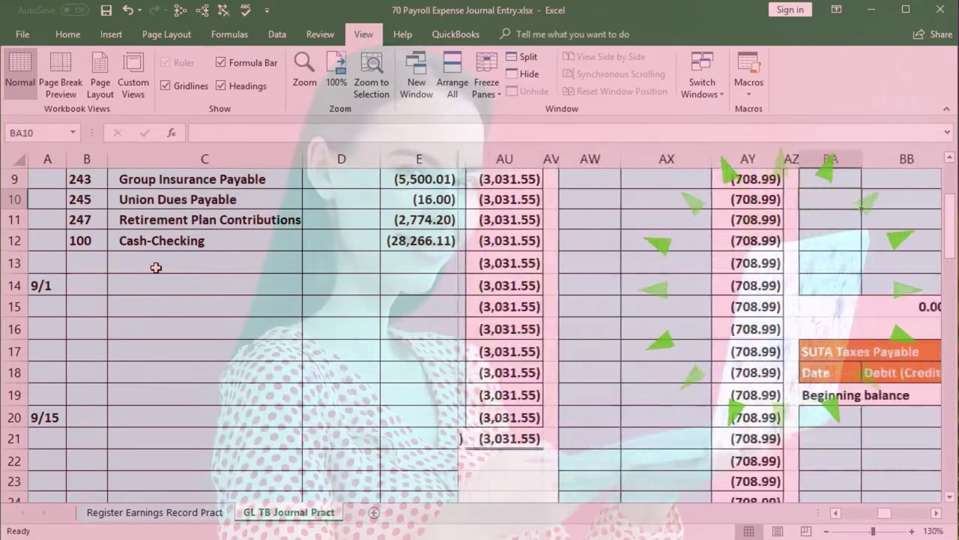
{"action": "key", "text": "Right"}
{"action": "key", "text": "Right"}
{"action": "key", "text": "Right"}
{"action": "key", "text": "Right"}
{"action": "key", "text": "Right"}
{"action": "key", "text": "Right"}
{"action": "key", "text": "Right"}
{"action": "key", "text": "Right"}
{"action": "key", "text": "Right"}
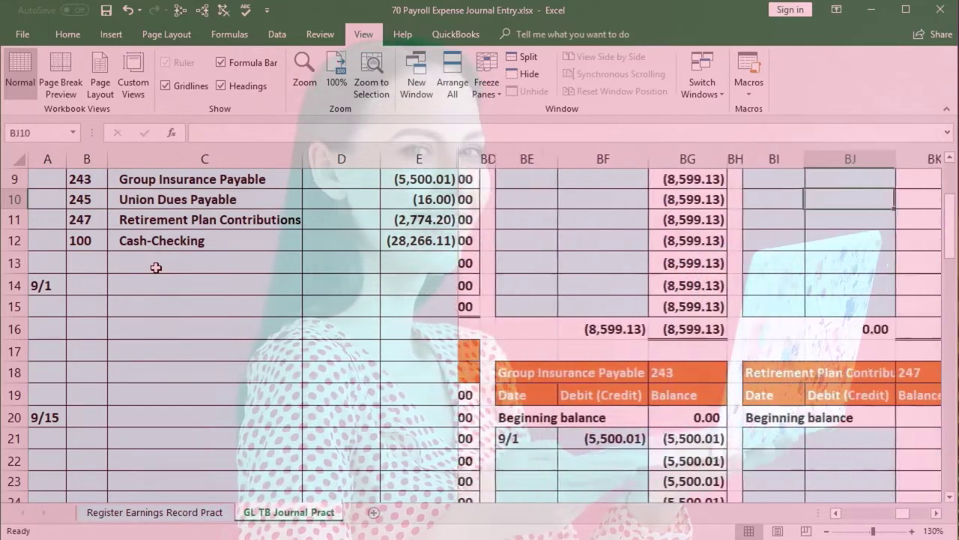
{"action": "key", "text": "Right"}
{"action": "key", "text": "Up"}
{"action": "key", "text": "Up"}
{"action": "key", "text": "Up"}
{"action": "key", "text": "Up"}
{"action": "key", "text": "Up"}
{"action": "key", "text": "Up"}
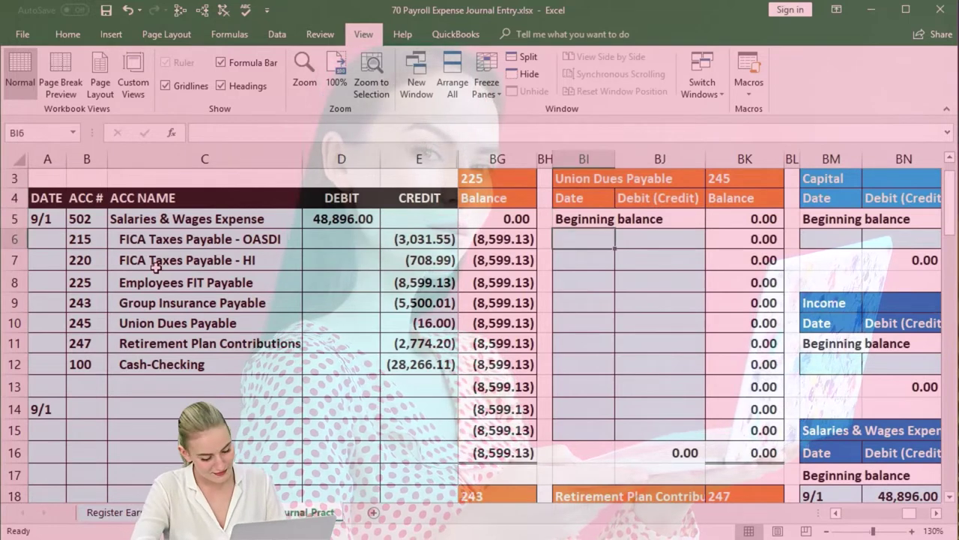
{"action": "key", "text": "Tab"}
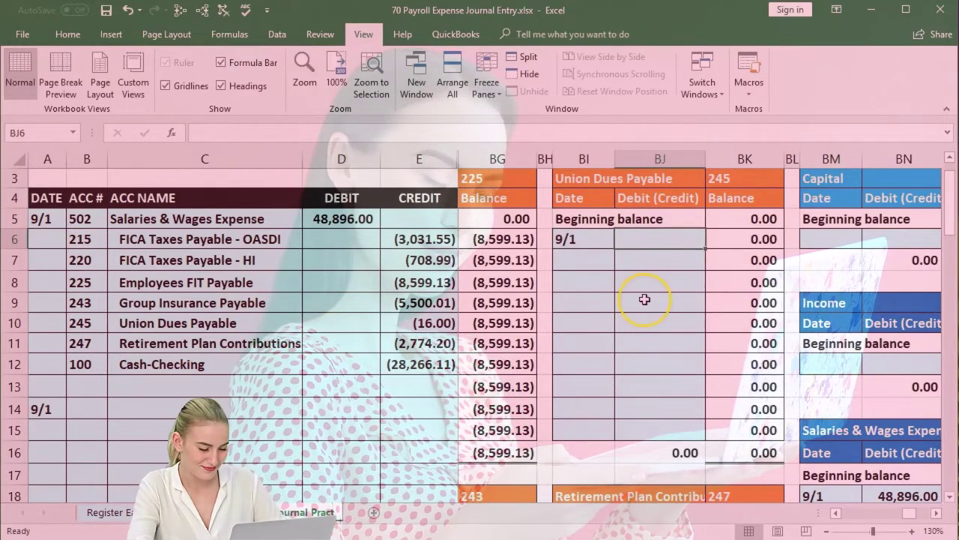
{"action": "type", "text": "="}
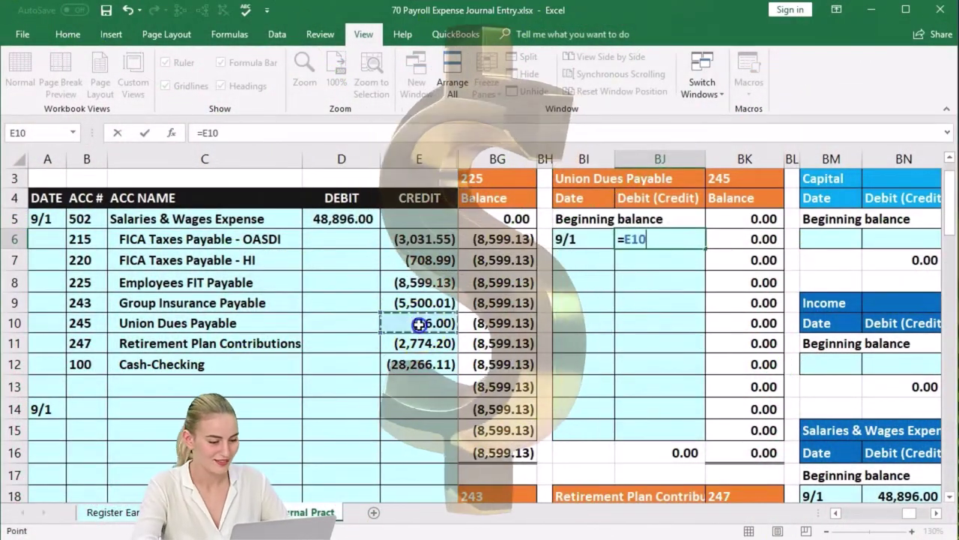
{"action": "key", "text": "Return"}
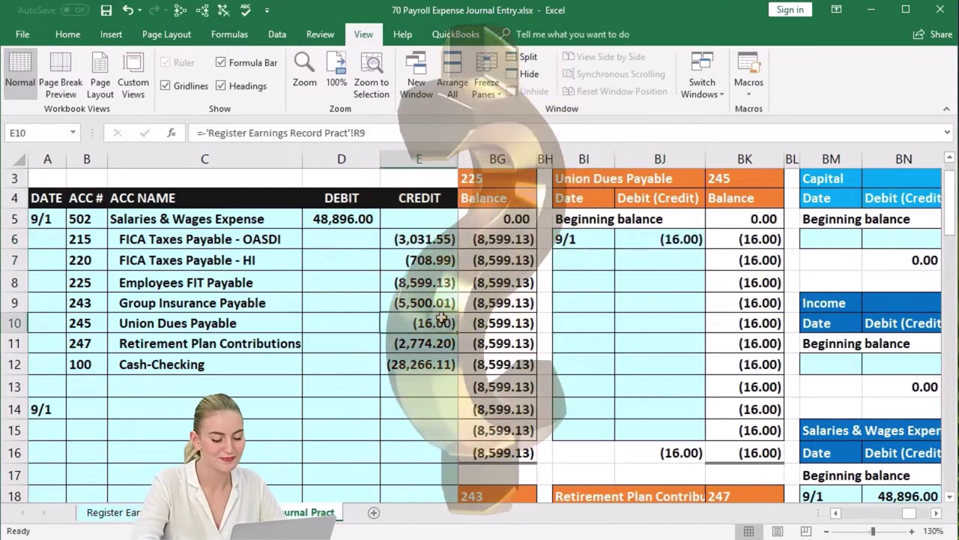
{"action": "key", "text": "Right"}
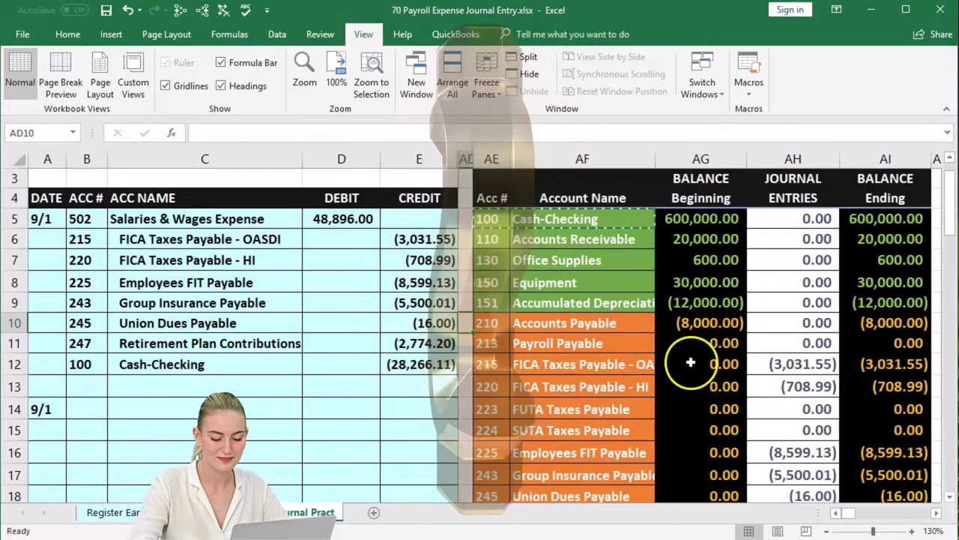
{"action": "scroll", "coordinate": [815, 410], "scroll_direction": "down", "scroll_amount": 1}
{"action": "left_click", "coordinate": [890, 437]}
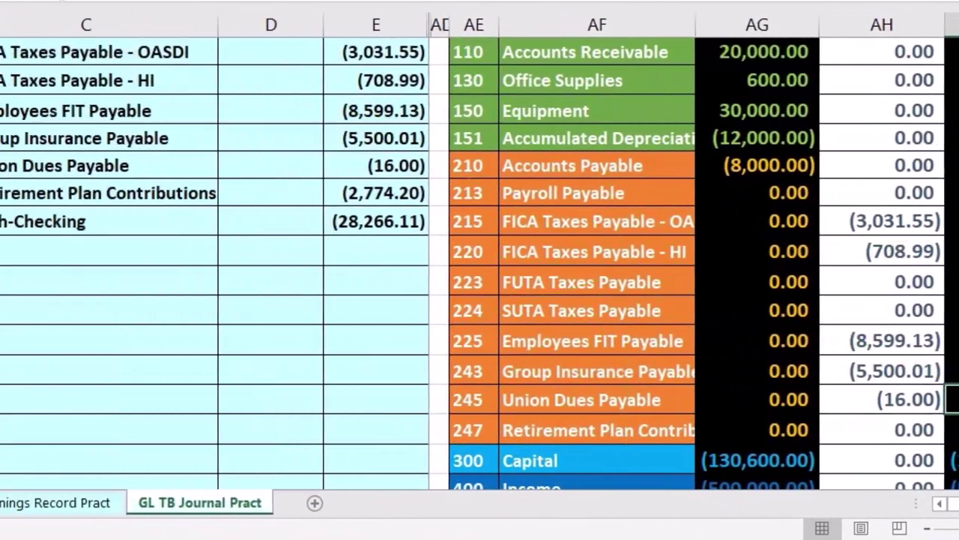
- Post the 9/1 Retirement Plan Contributions (247) credit in its ledger account, entering the date in BI21 and linking BJ21 to E11
{"action": "left_click_drag", "start_coordinate": [112, 192], "coordinate": [160, 193]}
{"action": "key", "text": "ctrl+c"}
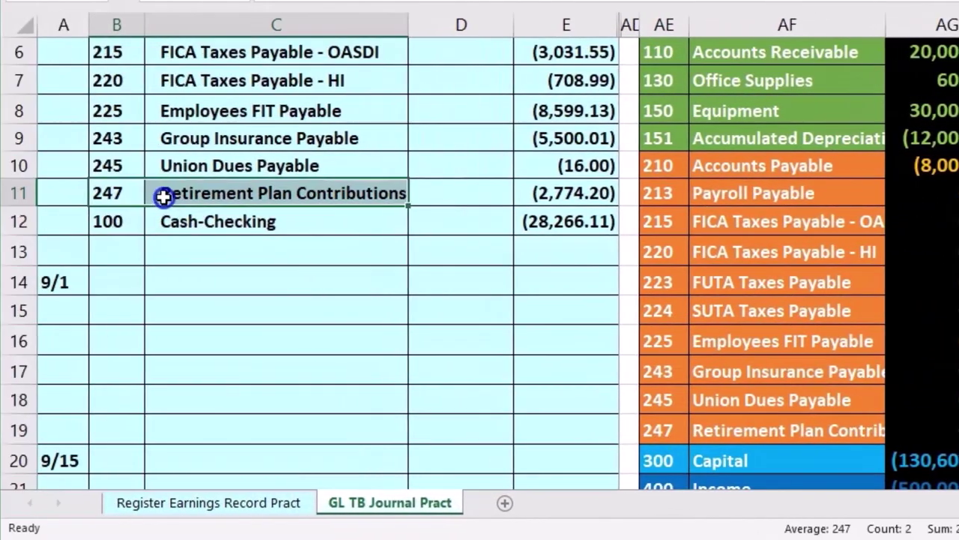
{"action": "left_click", "coordinate": [662, 429]}
{"action": "key", "text": "ctrl+v"}
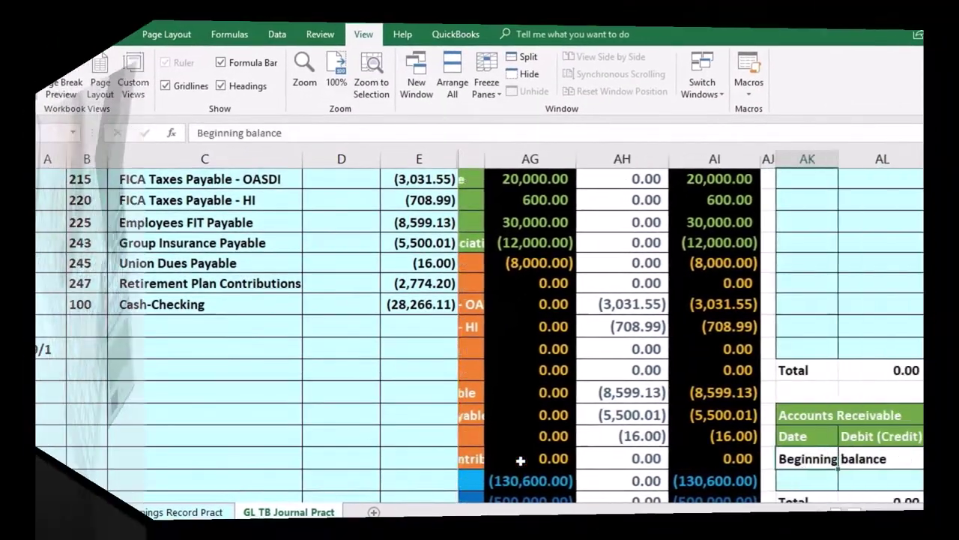
{"action": "scroll", "coordinate": [521, 460], "scroll_direction": "right", "scroll_amount": 5}
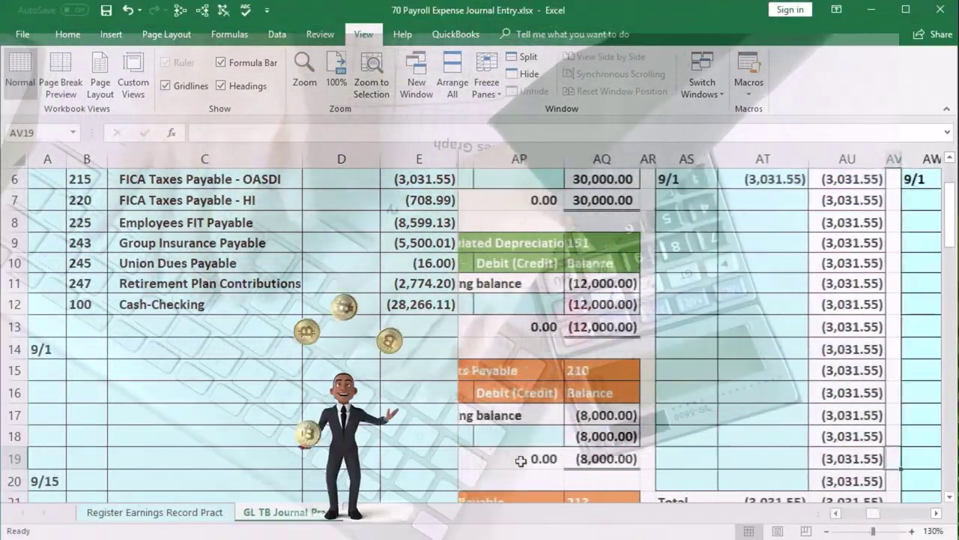
{"action": "key", "text": "Right"}
{"action": "key", "text": "Right"}
{"action": "key", "text": "Right"}
{"action": "key", "text": "Right"}
{"action": "key", "text": "Right"}
{"action": "key", "text": "Right"}
{"action": "key", "text": "Right"}
{"action": "key", "text": "Right"}
{"action": "key", "text": "Right"}
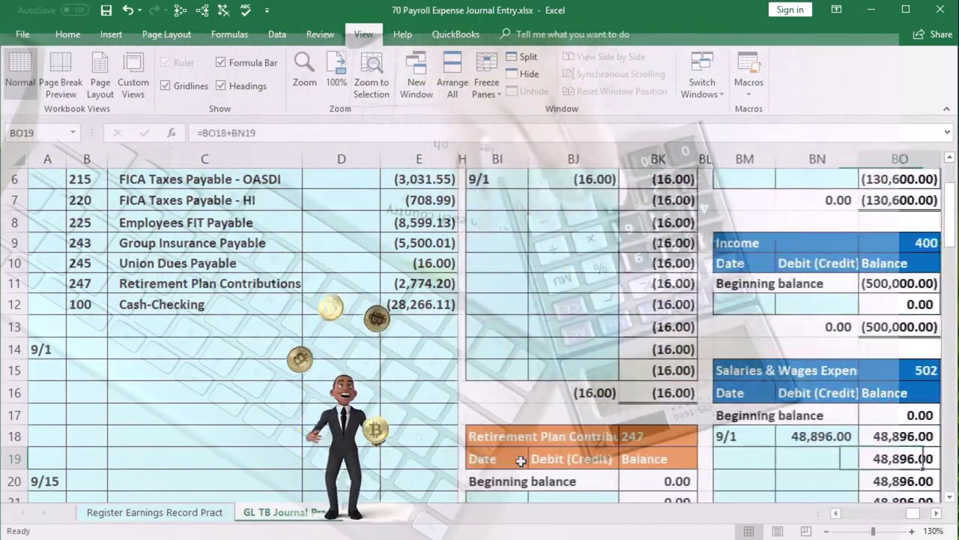
{"action": "scroll", "coordinate": [521, 460], "scroll_direction": "up", "scroll_amount": 1}
{"action": "scroll", "coordinate": [521, 460], "scroll_direction": "down", "scroll_amount": 4}
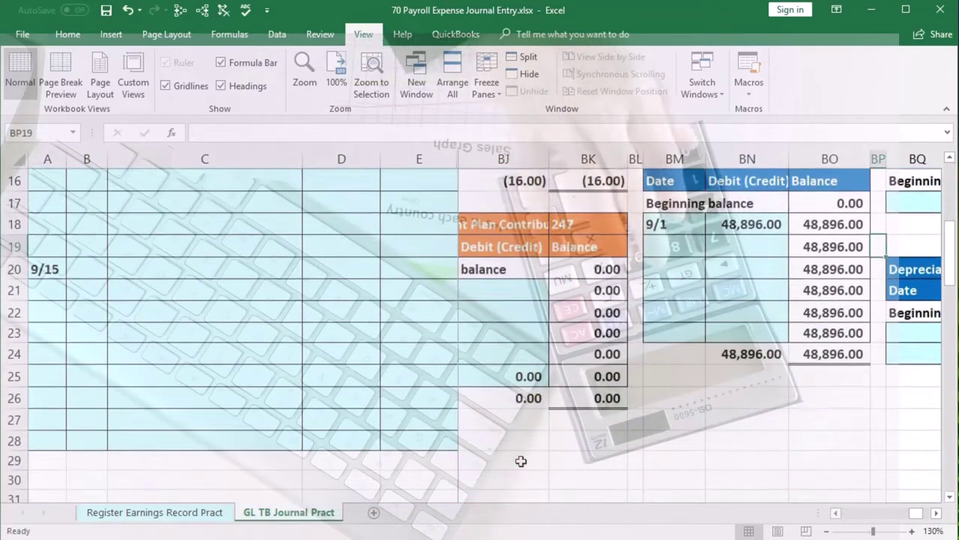
{"action": "scroll", "coordinate": [521, 460], "scroll_direction": "up", "scroll_amount": 3}
{"action": "left_click", "coordinate": [521, 460]}
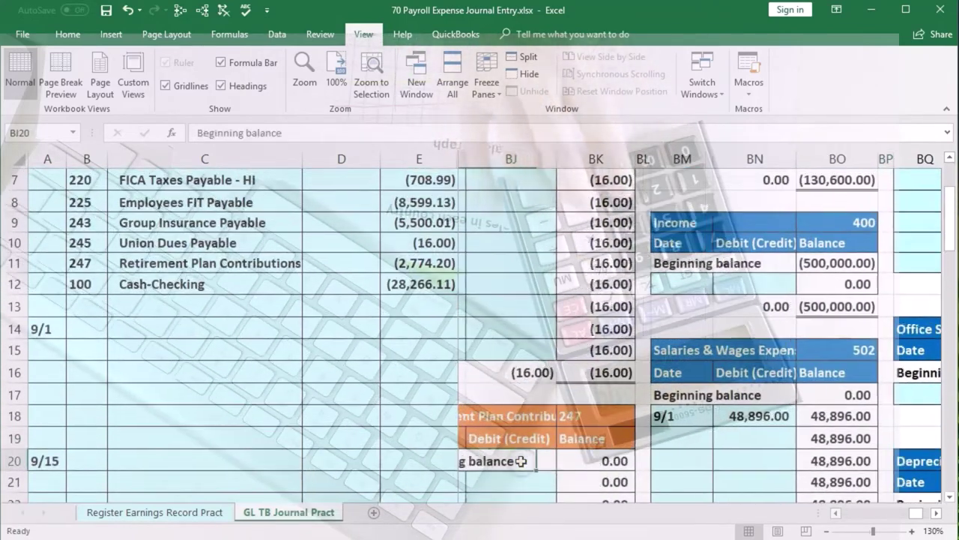
{"action": "key", "text": "Left"}
{"action": "scroll", "coordinate": [521, 460], "scroll_direction": "down", "scroll_amount": 1}
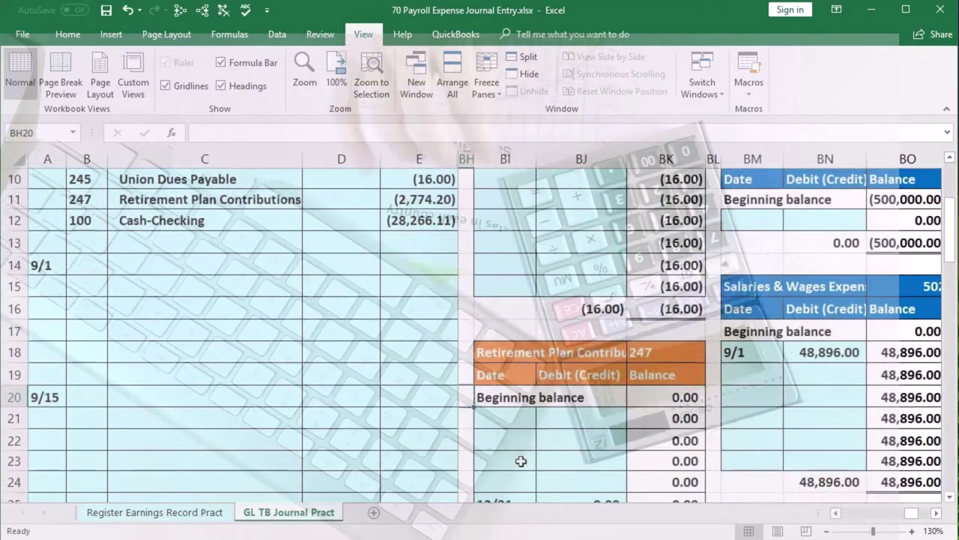
{"action": "left_click", "coordinate": [505, 411]}
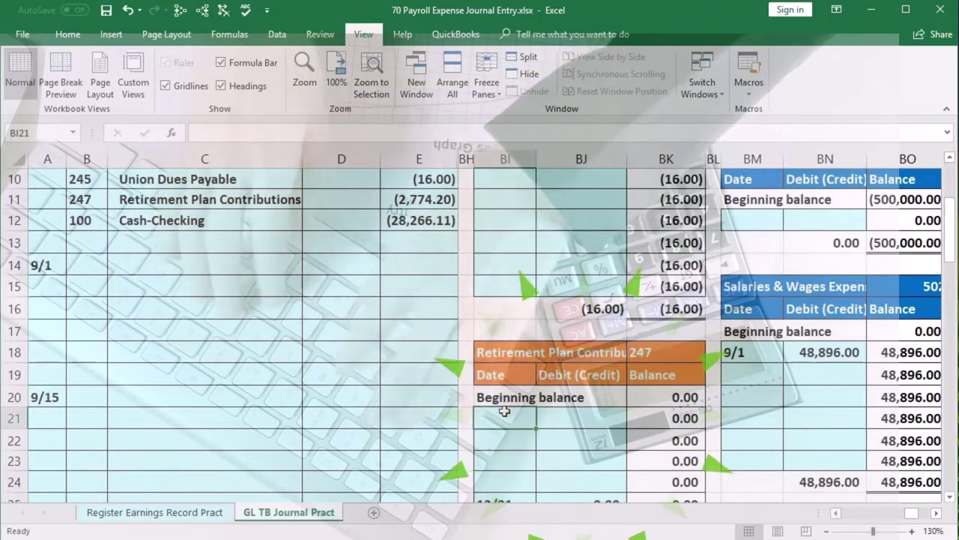
{"action": "type", "text": "9/1"}
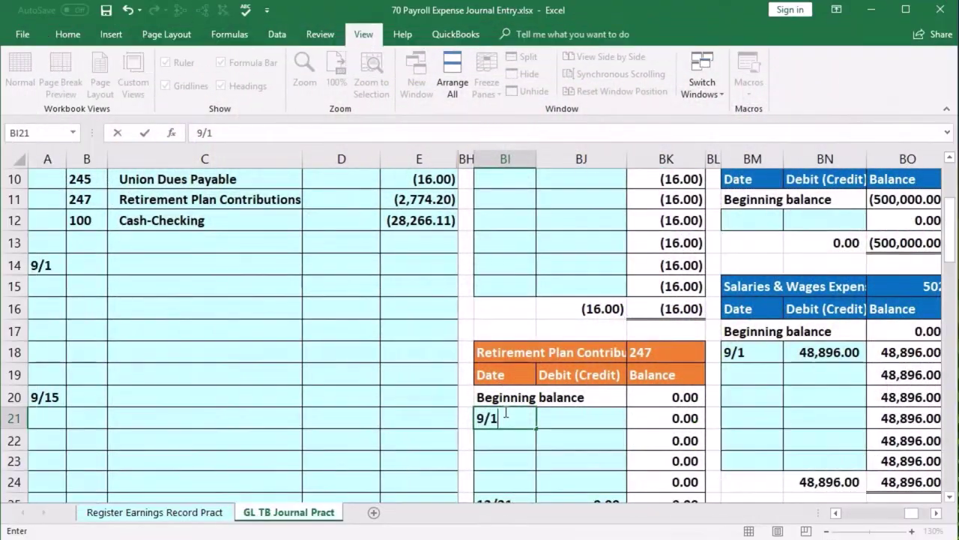
{"action": "key", "text": "Tab"}
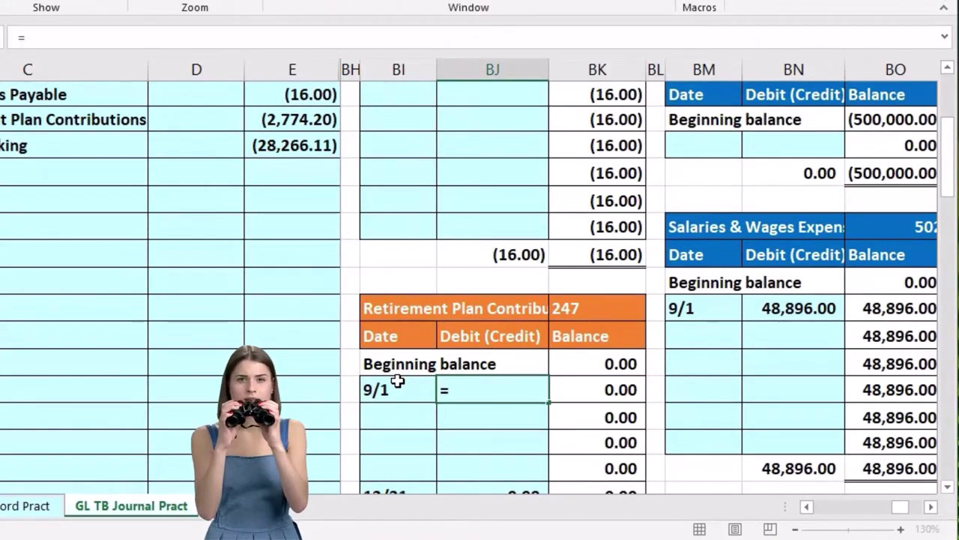
{"action": "type", "text": "="}
{"action": "left_click", "coordinate": [292, 119]}
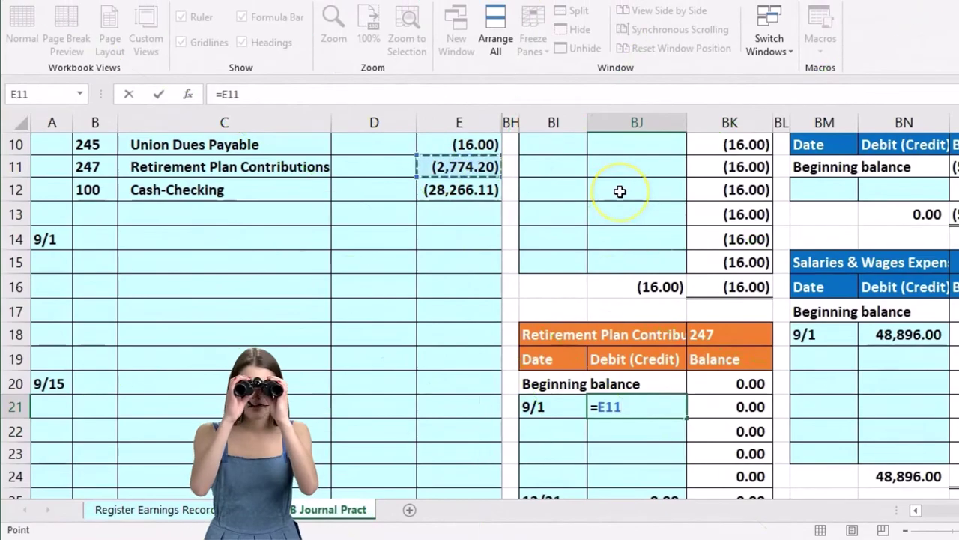
{"action": "key", "text": "Return"}
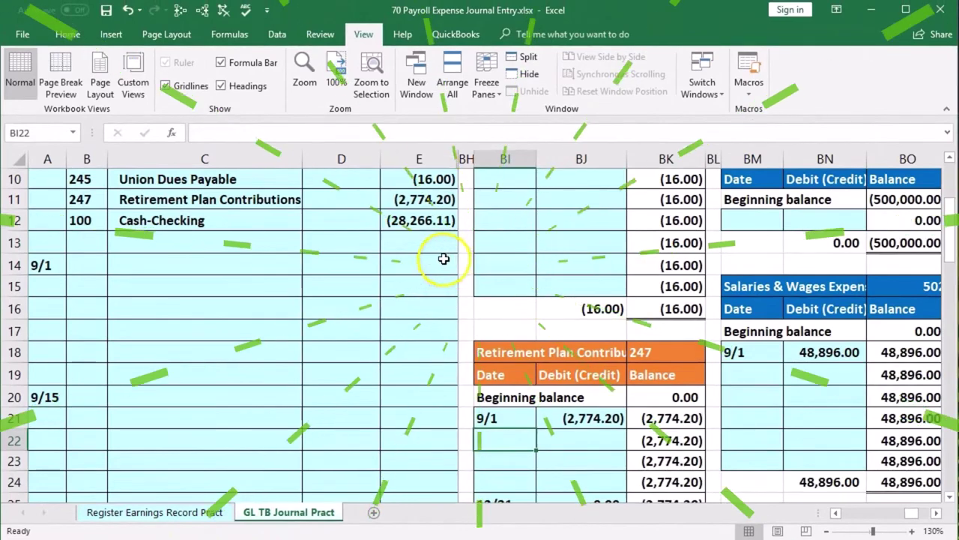
- Check the Retirement Plan Contributions (247) line's ending balance in the trial balance
{"action": "left_click", "coordinate": [486, 232]}
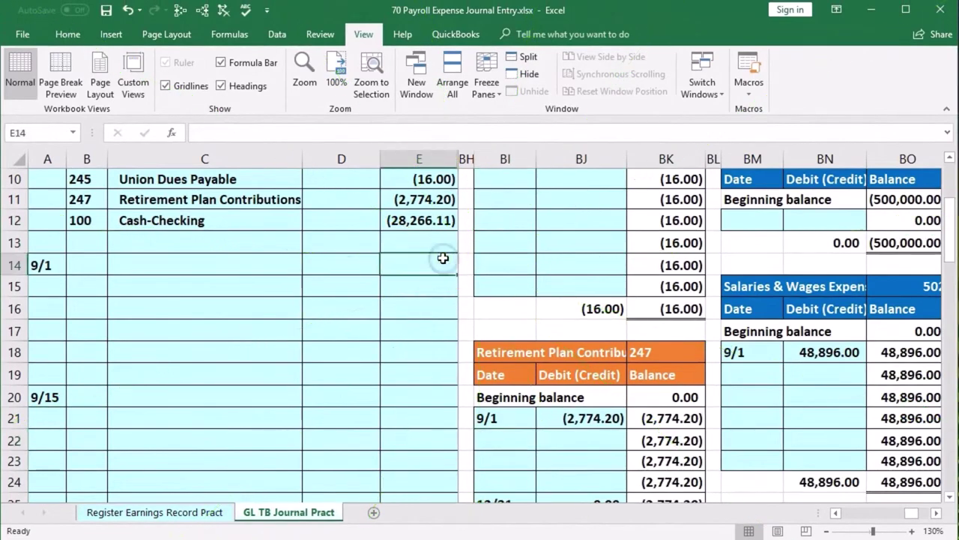
{"action": "key", "text": "Right"}
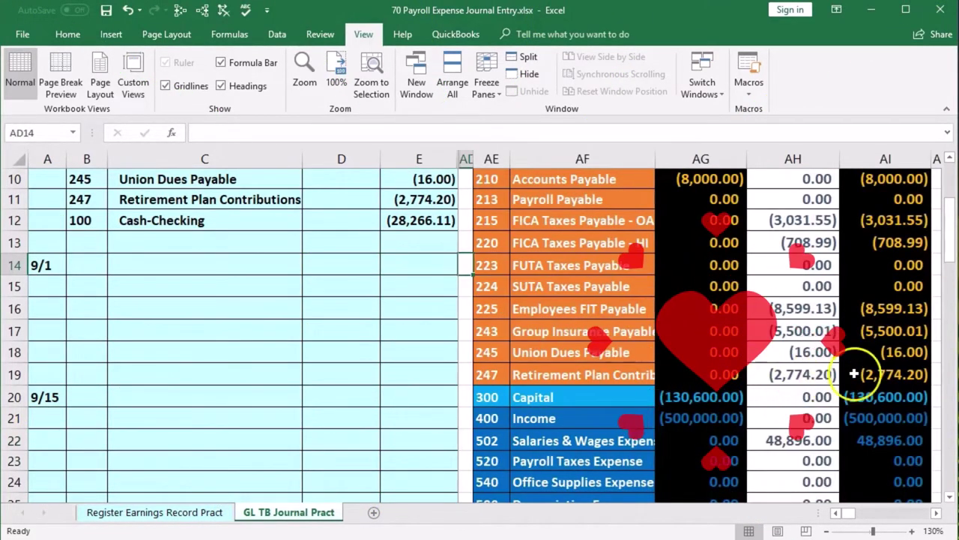
{"action": "left_click", "coordinate": [855, 373]}
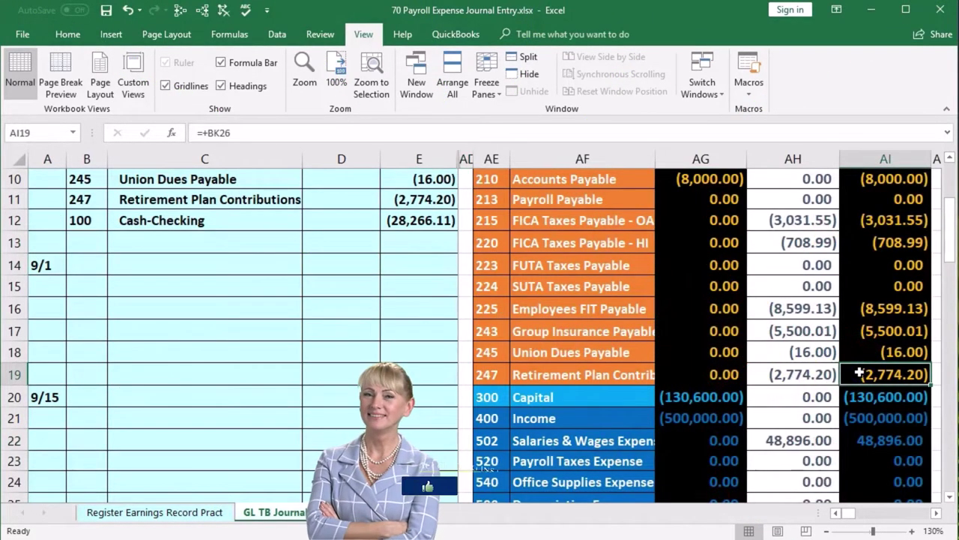
- Post the 9/1 Cash-Checking (100) credit in its ledger account, entering the date in AK6 and linking AL6 to E12
{"action": "scroll", "coordinate": [810, 394], "scroll_direction": "up", "scroll_amount": 3}
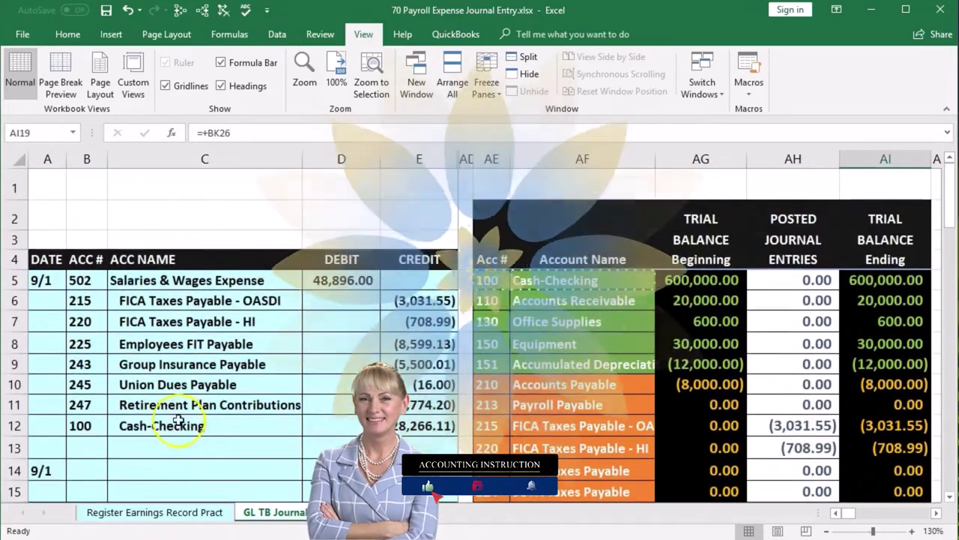
{"action": "left_click_drag", "start_coordinate": [89, 425], "coordinate": [224, 427]}
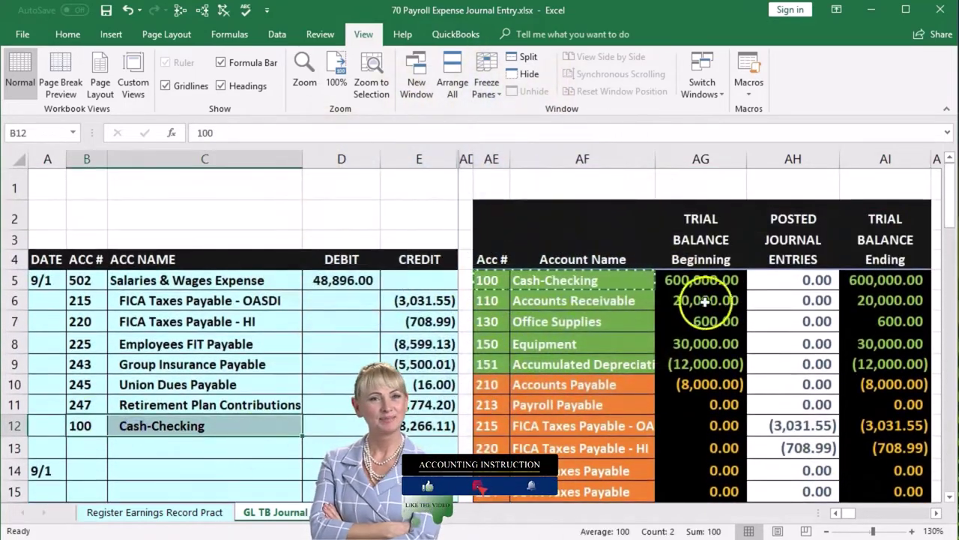
{"action": "left_click", "coordinate": [791, 279]}
{"action": "key", "text": "Right"}
{"action": "key", "text": "Right"}
{"action": "key", "text": "Right"}
{"action": "key", "text": "Right"}
{"action": "key", "text": "Right"}
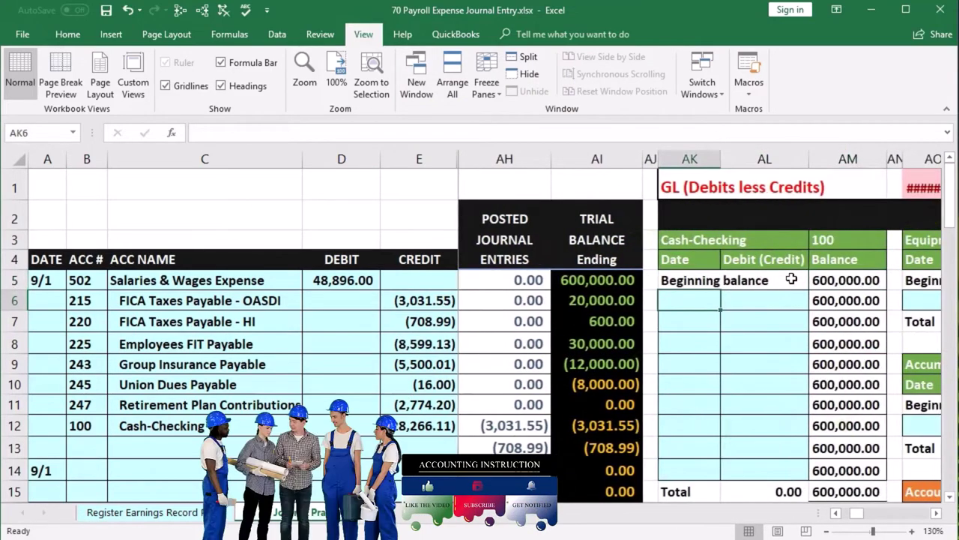
{"action": "type", "text": "9/"}
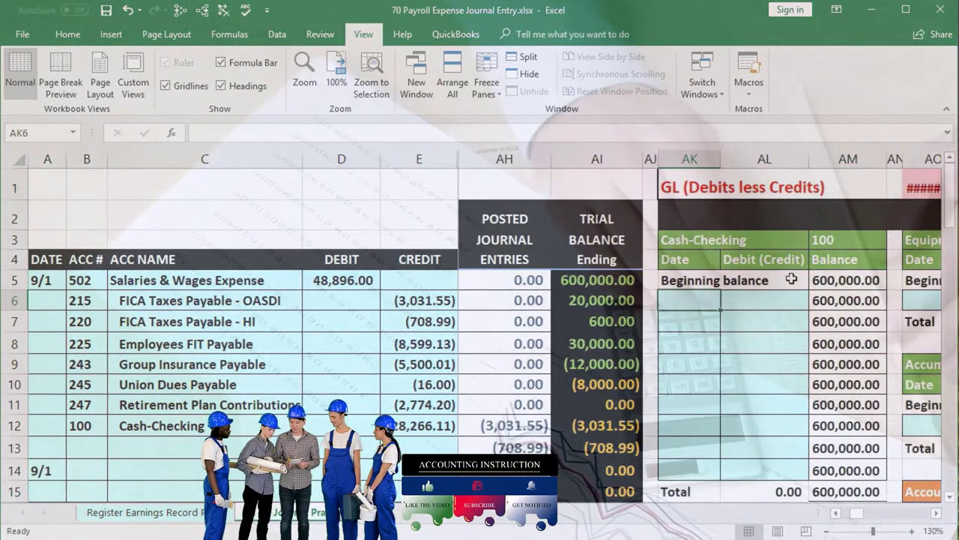
{"action": "type", "text": "1"}
{"action": "key", "text": "Tab"}
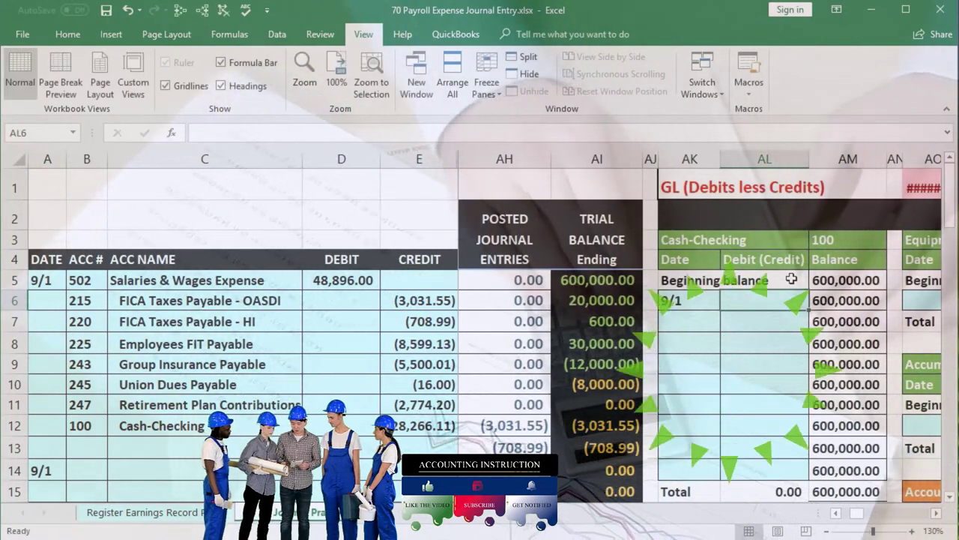
{"action": "type", "text": "="}
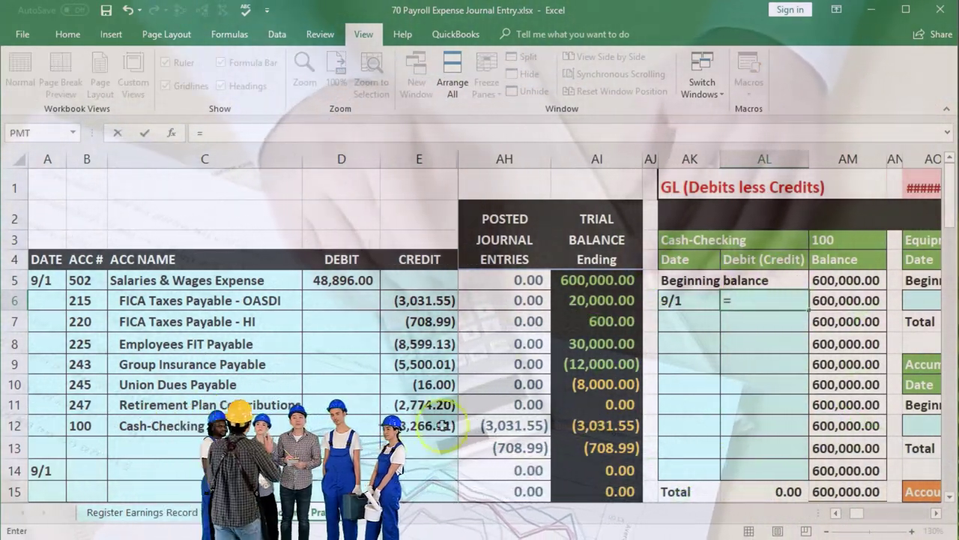
{"action": "left_click", "coordinate": [417, 427]}
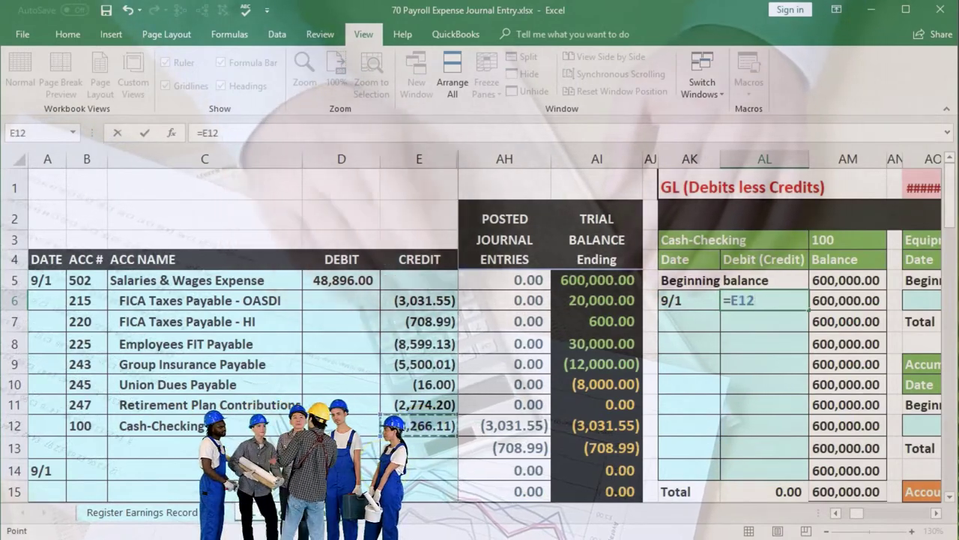
{"action": "key", "text": "Return"}
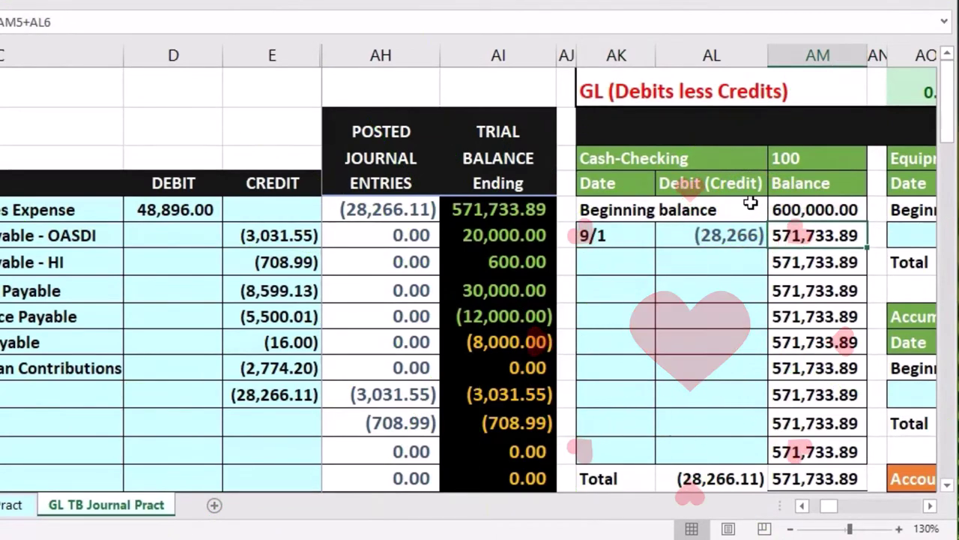
- Review the trial balance's posted journal entries column from Cash-Checking through the column totals and net income
{"action": "key", "text": "Left"}
{"action": "key", "text": "Left"}
{"action": "key", "text": "Left"}
{"action": "key", "text": "Left"}
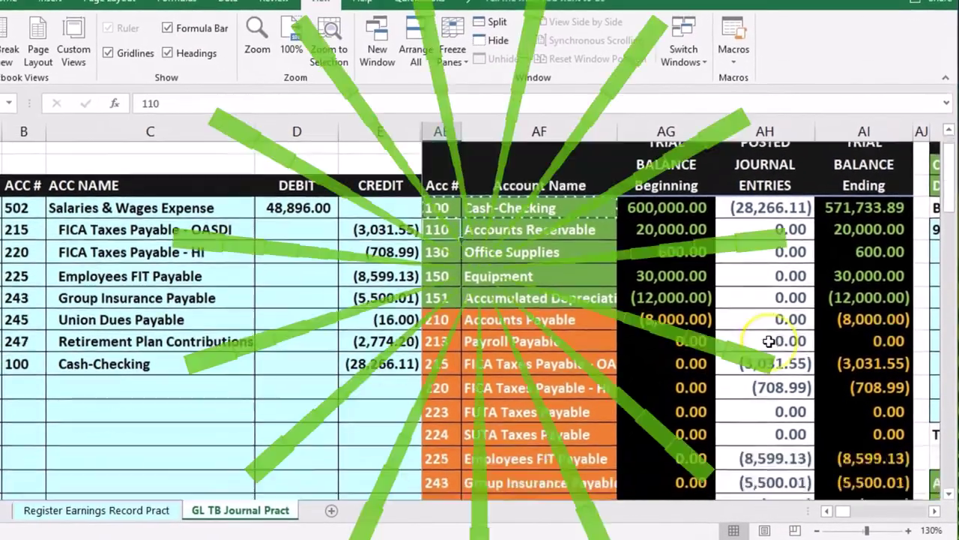
{"action": "scroll", "coordinate": [772, 341], "scroll_direction": "down", "scroll_amount": 3}
{"action": "scroll", "coordinate": [769, 342], "scroll_direction": "down", "scroll_amount": 1}
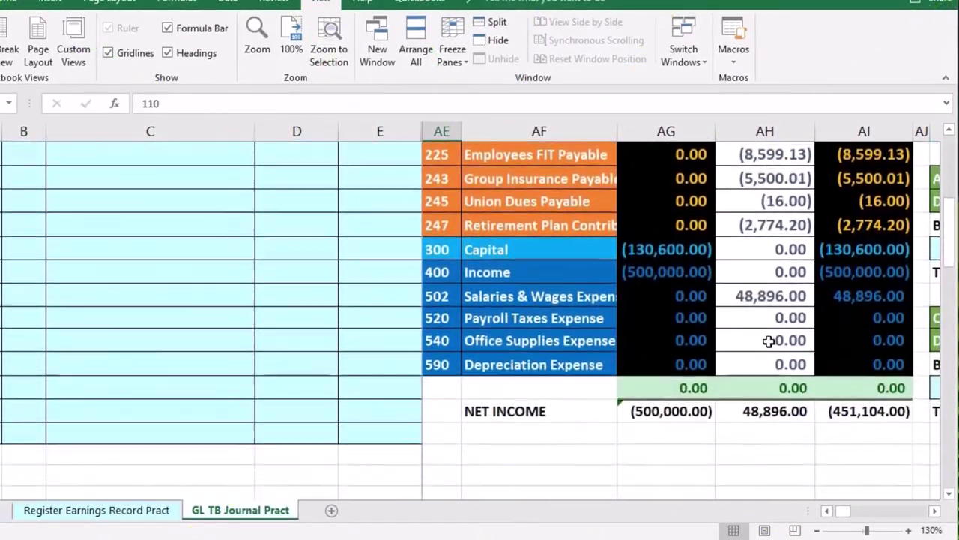
{"action": "scroll", "coordinate": [770, 341], "scroll_direction": "up", "scroll_amount": 3}
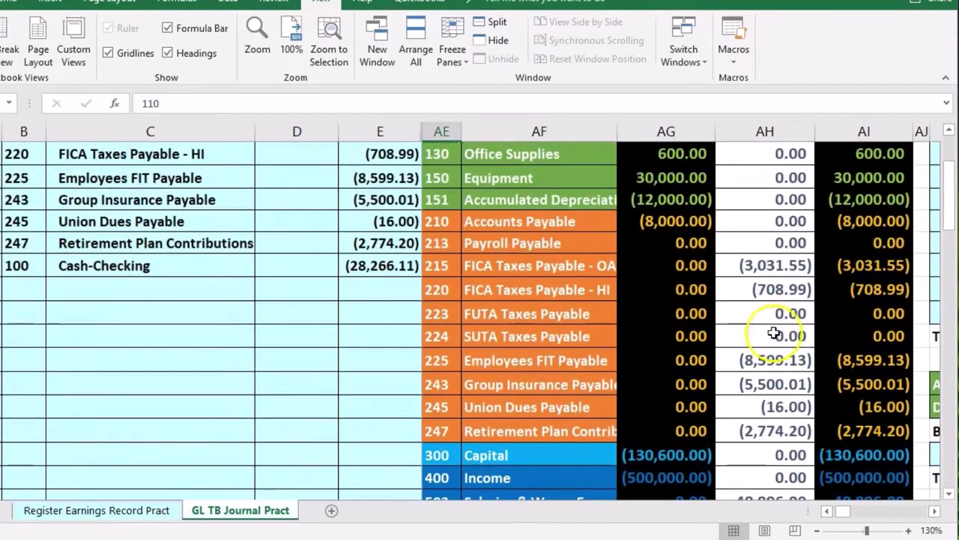
- Examine the ending balances of the payroll liability accounts, from FICA Taxes Payable - OASDI (215) through Retirement Plan Contributions (247)
{"action": "left_click", "coordinate": [862, 245]}
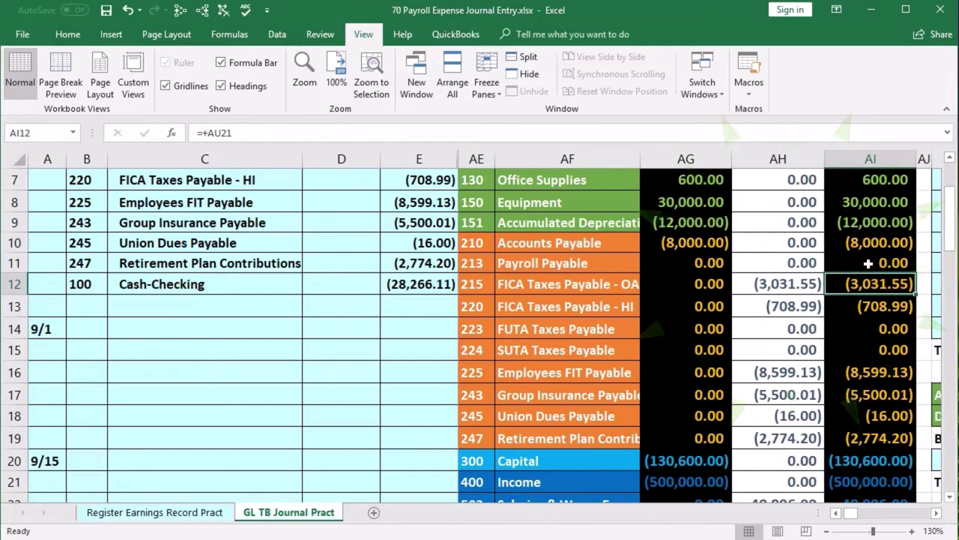
{"action": "key", "text": "Down"}
{"action": "key", "text": "Down"}
{"action": "key", "text": "Down"}
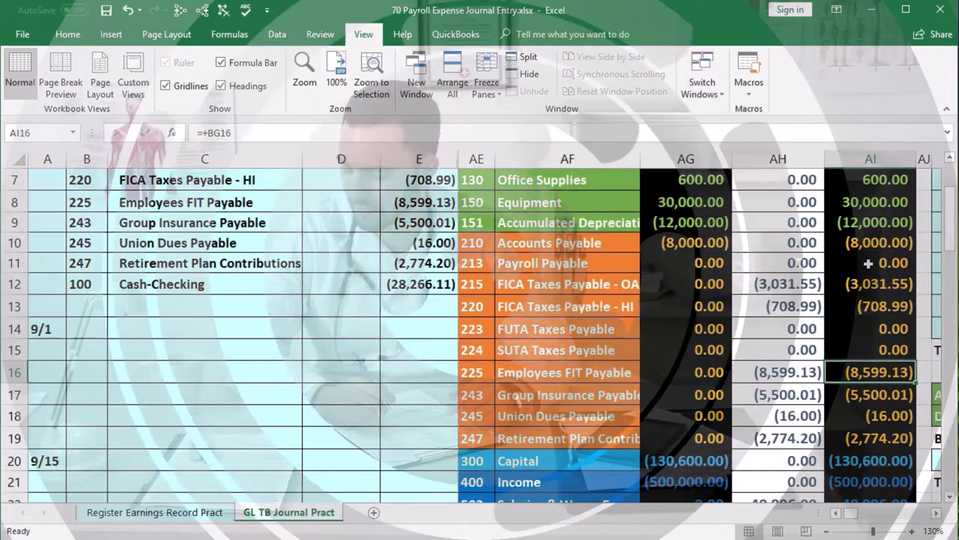
{"action": "key", "text": "Down"}
{"action": "key", "text": "Down"}
{"action": "key", "text": "Down"}
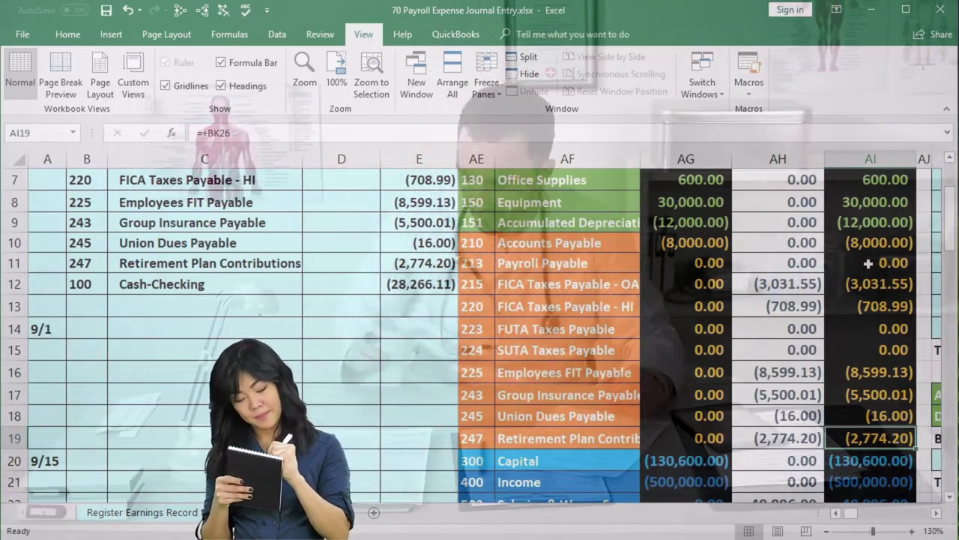
{"action": "key", "text": "Down"}
{"action": "key", "text": "Down"}
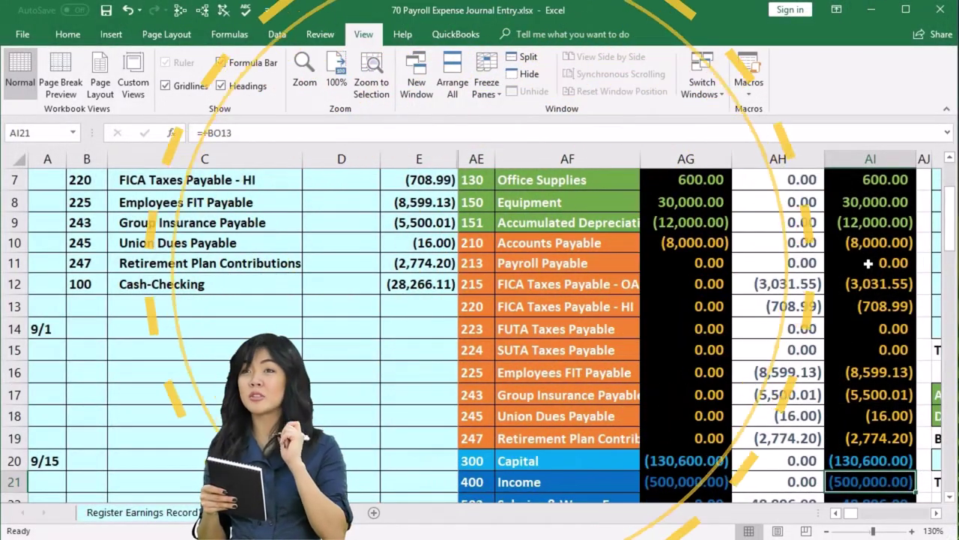
- Examine the ending balances of the expense accounts, including Salaries & Wages Expense (502), and the net income in AI27
{"action": "key", "text": "Down"}
{"action": "key", "text": "Down"}
{"action": "key", "text": "Down"}
{"action": "key", "text": "Down"}
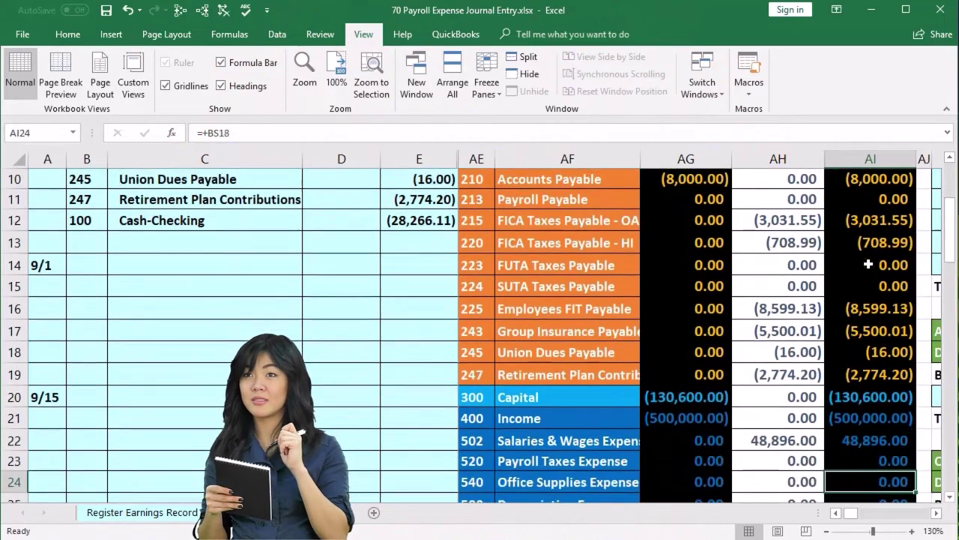
{"action": "key", "text": "Up"}
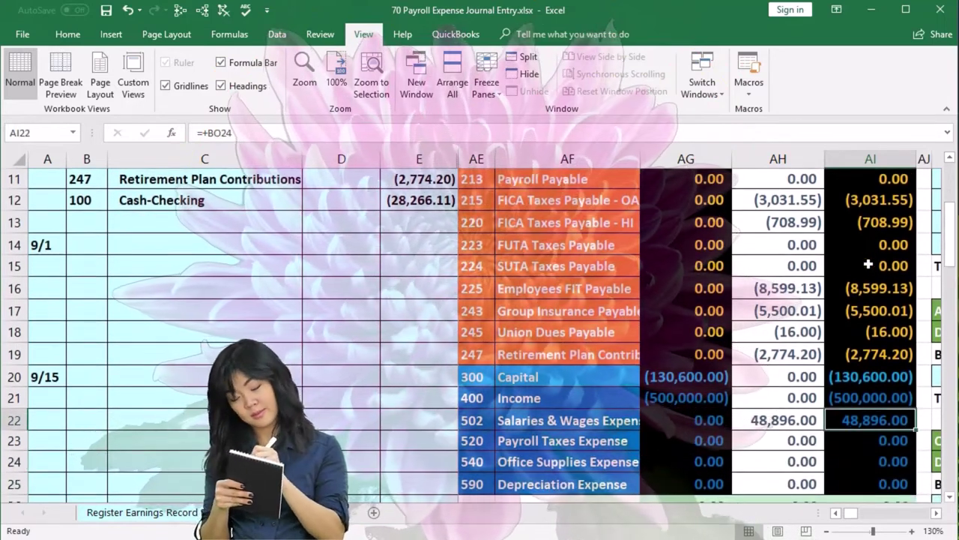
{"action": "key", "text": "Down"}
{"action": "key", "text": "Down"}
{"action": "key", "text": "Down"}
{"action": "key", "text": "Down"}
{"action": "key", "text": "Down"}
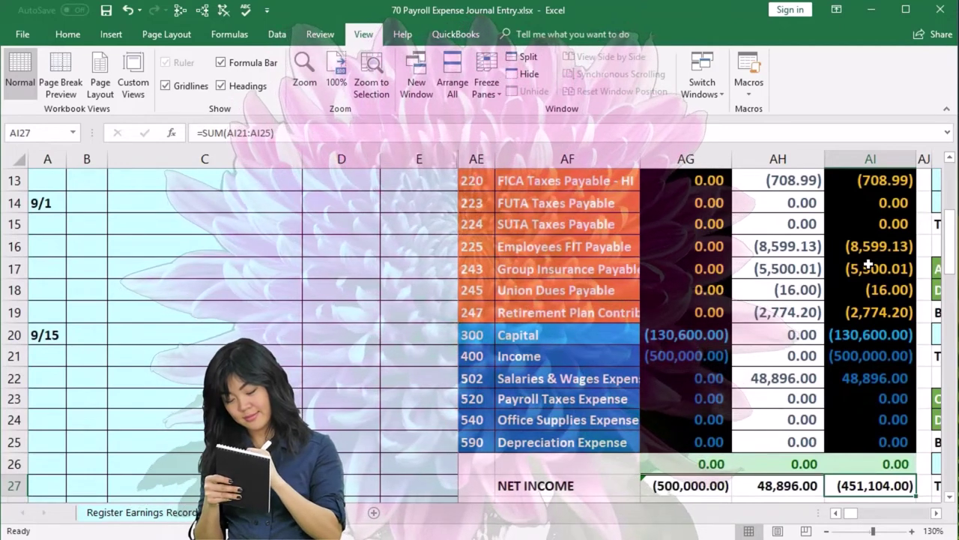
- Compare the Payroll Taxes Expense (520) line with the posted Salaries & Wages Expense (502) amount in the trial balance
{"action": "left_click", "coordinate": [487, 405]}
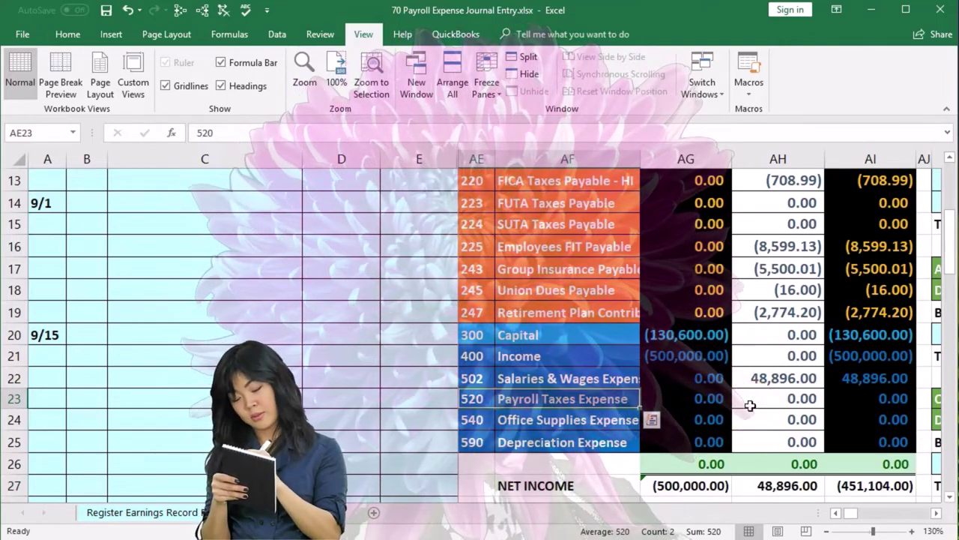
{"action": "scroll", "coordinate": [750, 405], "scroll_direction": "up", "scroll_amount": 1}
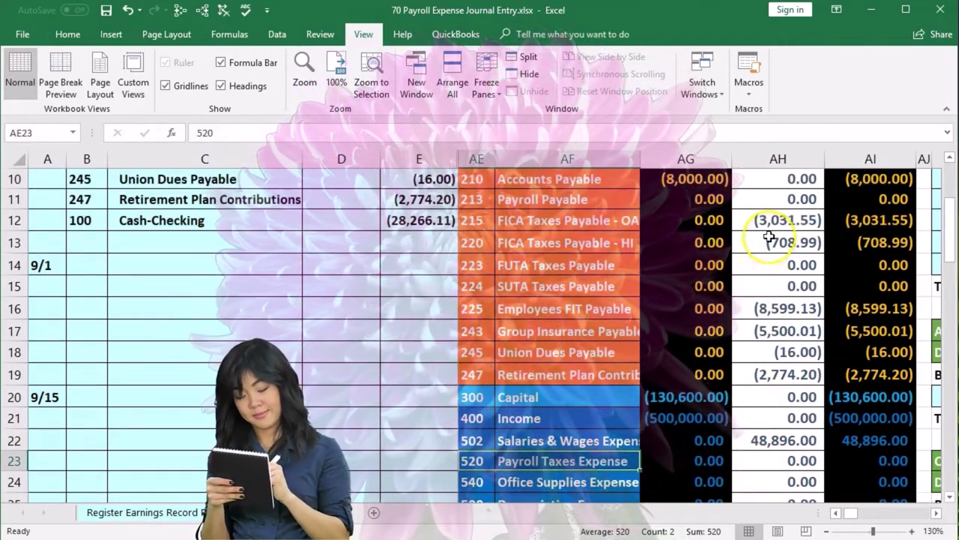
{"action": "left_click", "coordinate": [787, 442]}
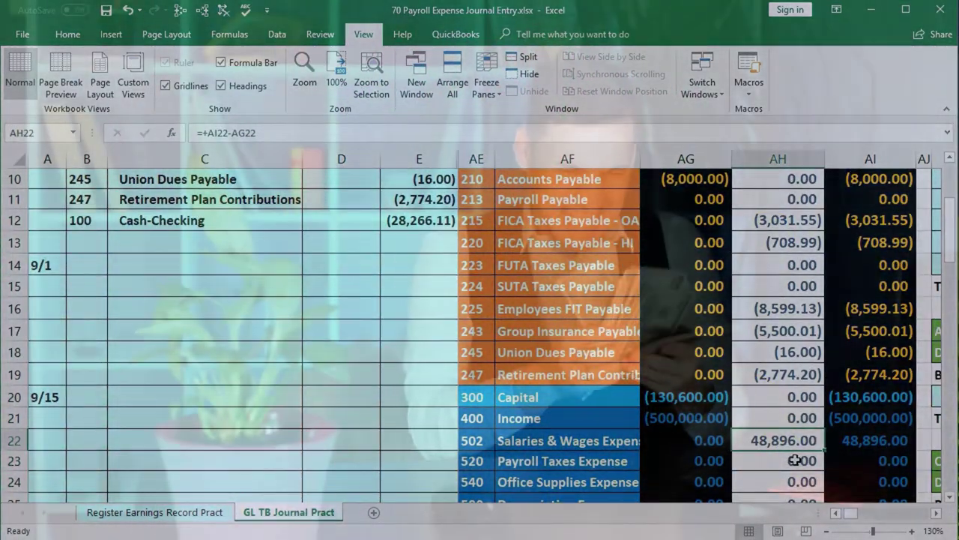